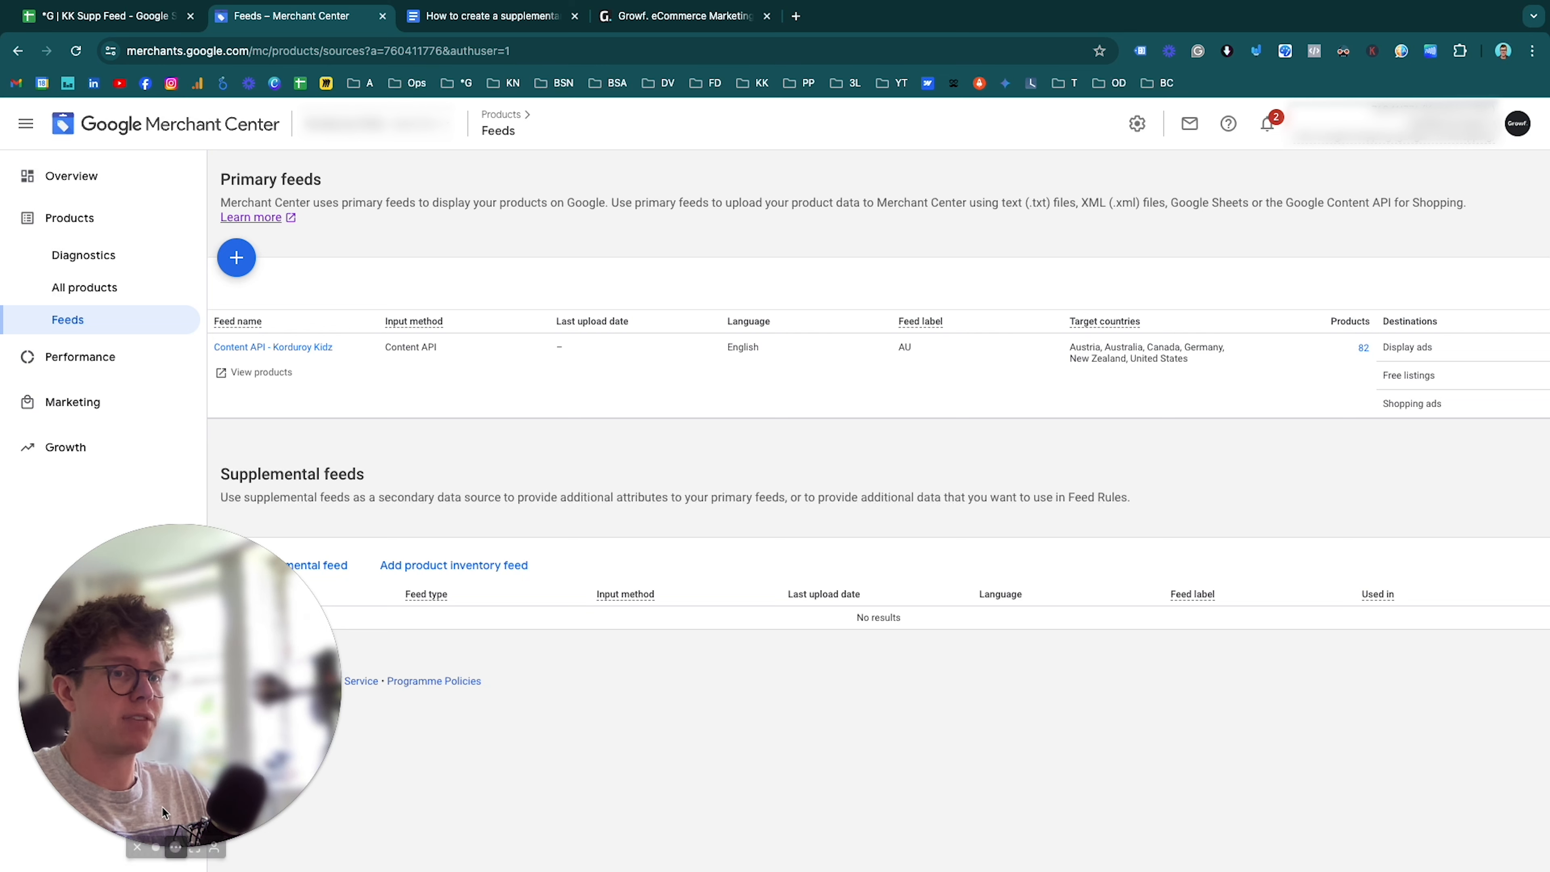
{"action": "left_click", "coordinate": [153, 849]}
{"action": "left_click", "coordinate": [150, 847]}
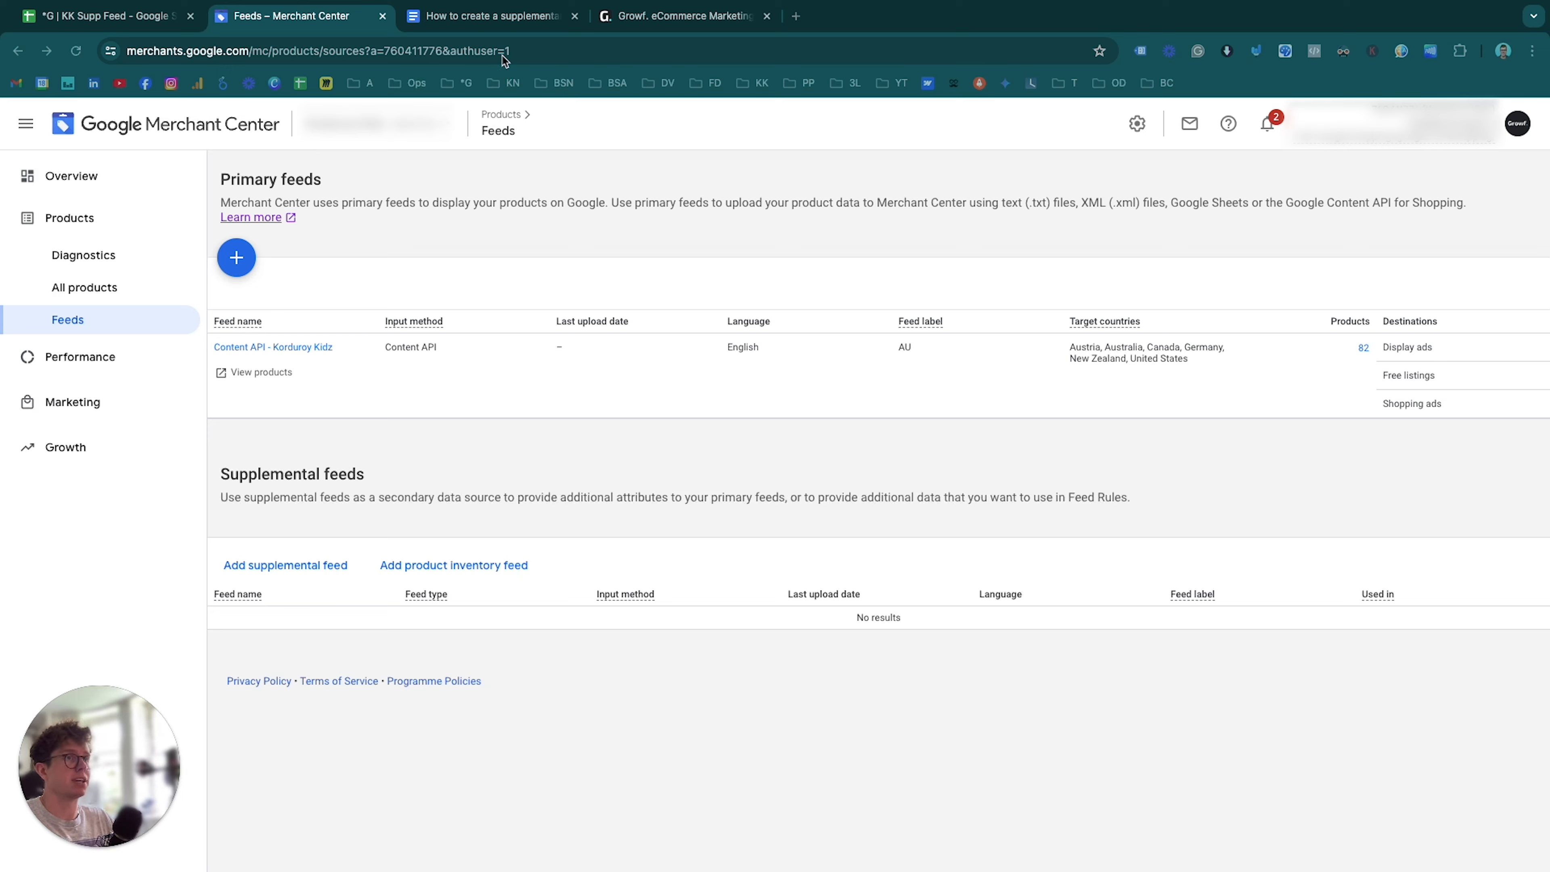
Highlight the supplementary feed guide's first instruction on reviewing GMC diagnostics, and check the product item issues in Merchant Center's diagnostics
{"action": "left_click", "coordinate": [522, 23]}
{"action": "scroll", "coordinate": [634, 347], "scroll_direction": "up", "scroll_amount": 1}
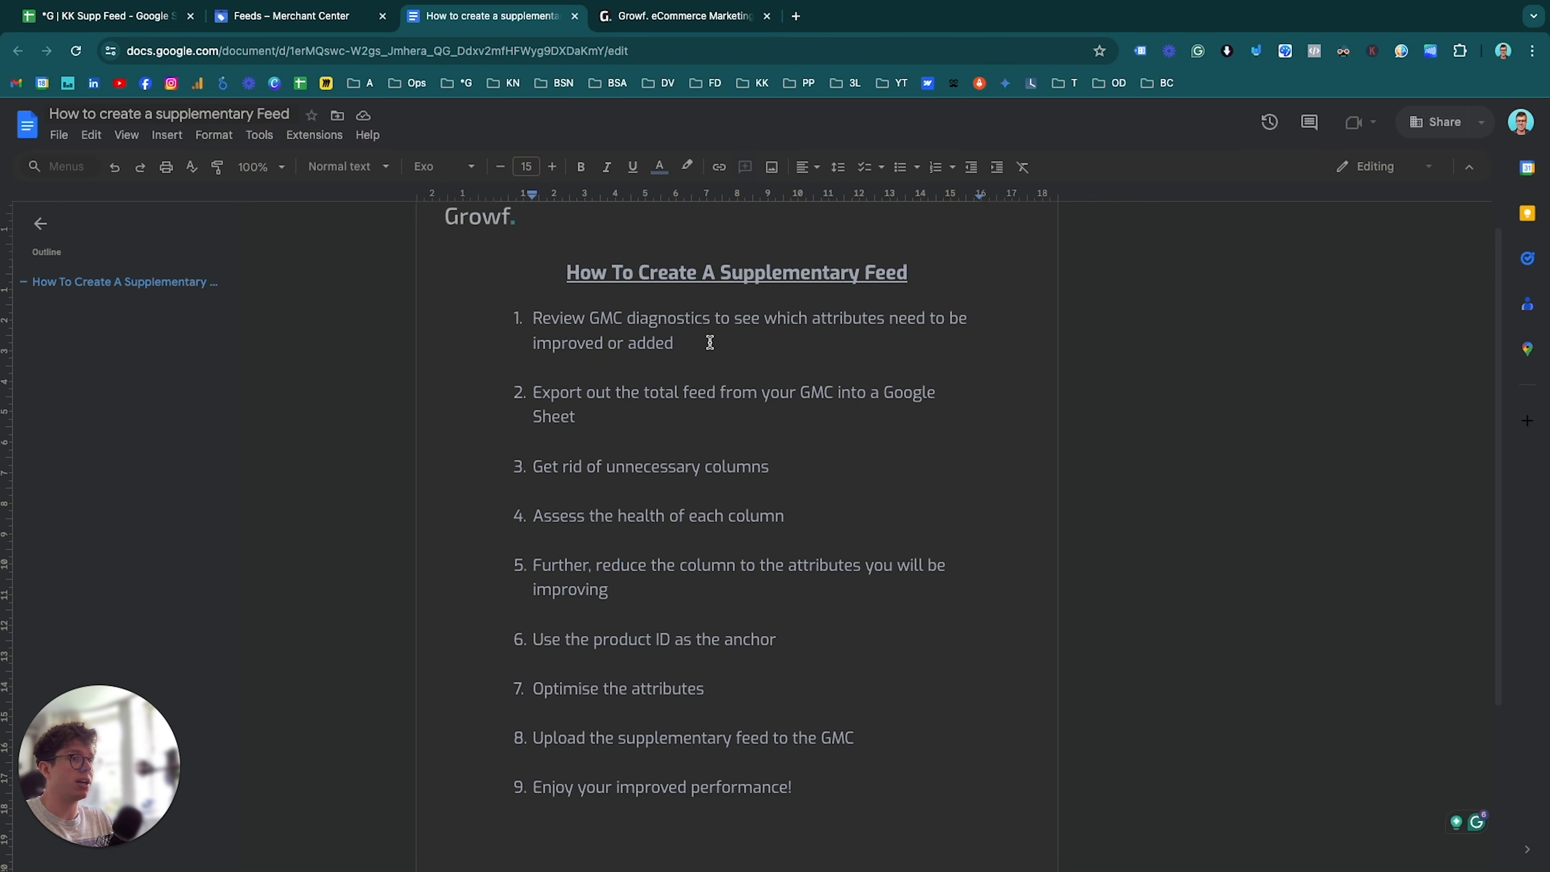
{"action": "left_click_drag", "start_coordinate": [730, 343], "coordinate": [538, 311]}
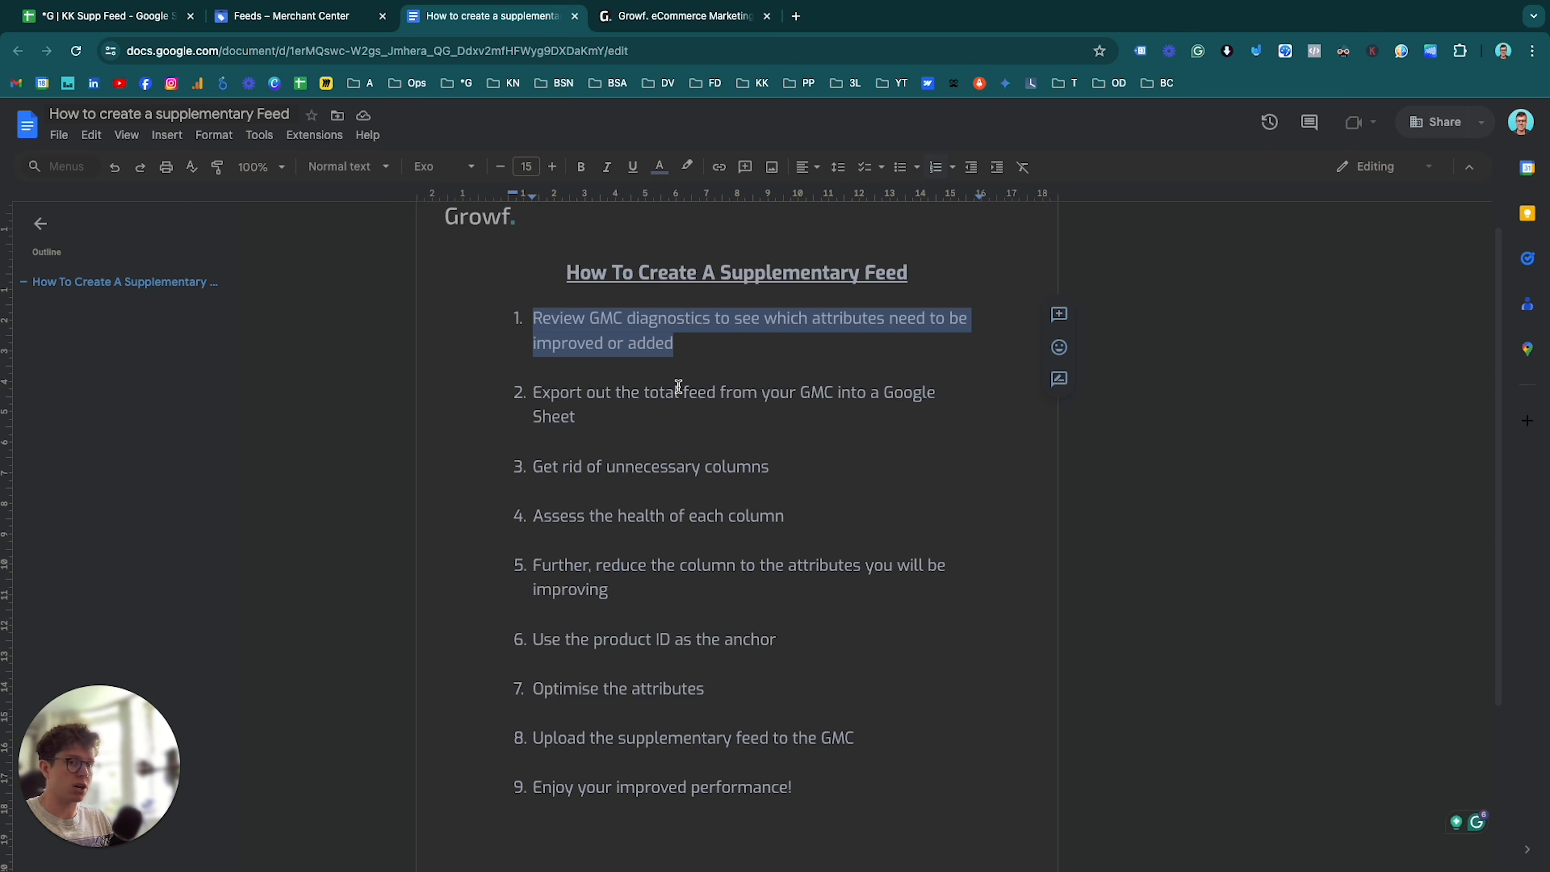
{"action": "left_click", "coordinate": [301, 17]}
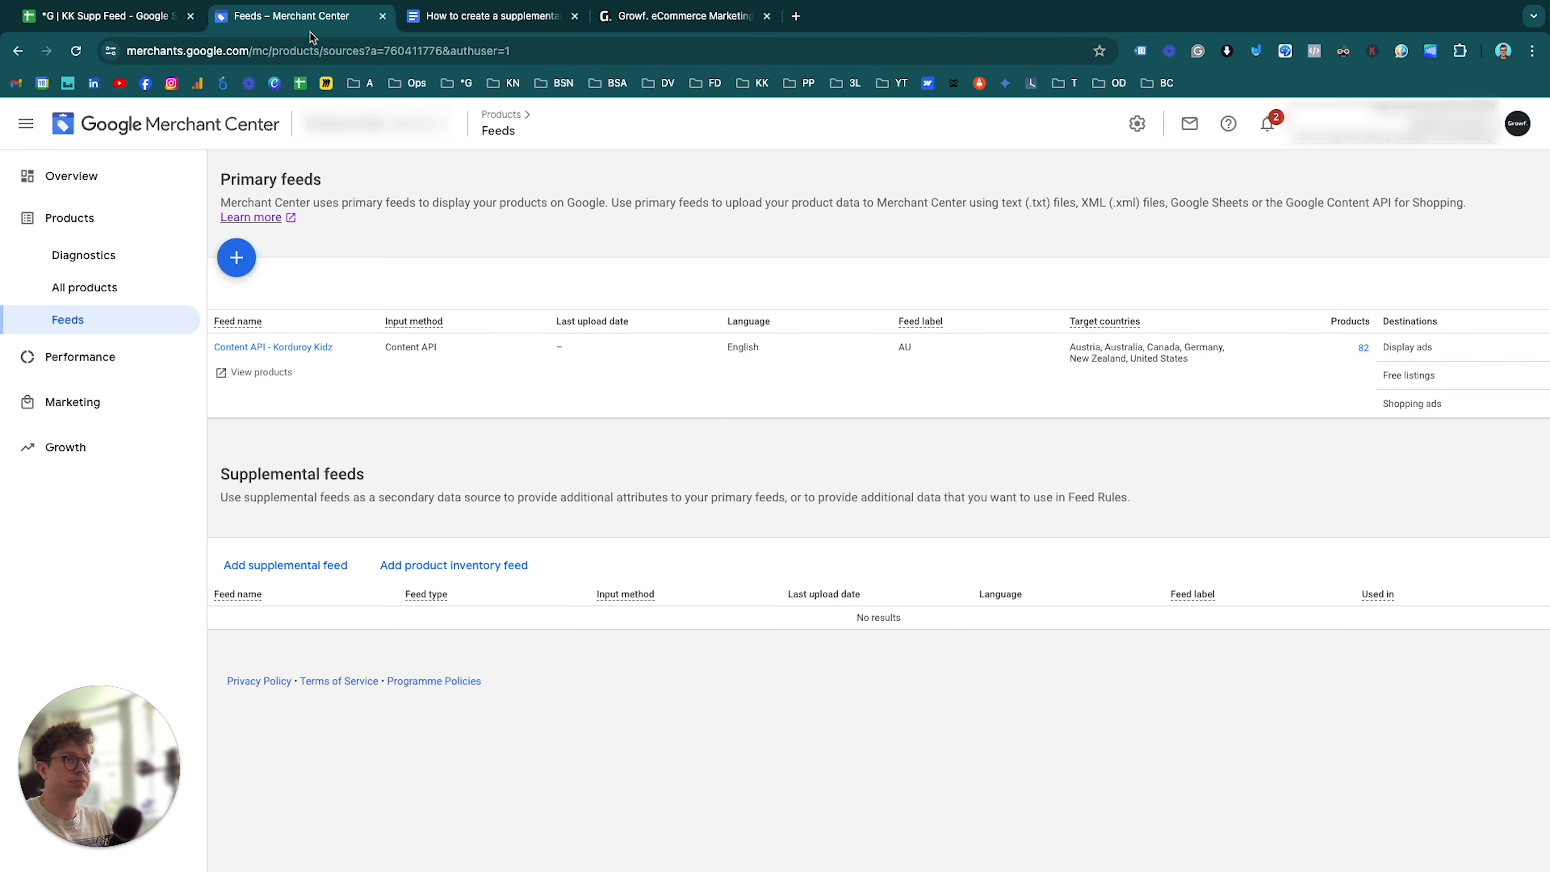
{"action": "left_click", "coordinate": [114, 270]}
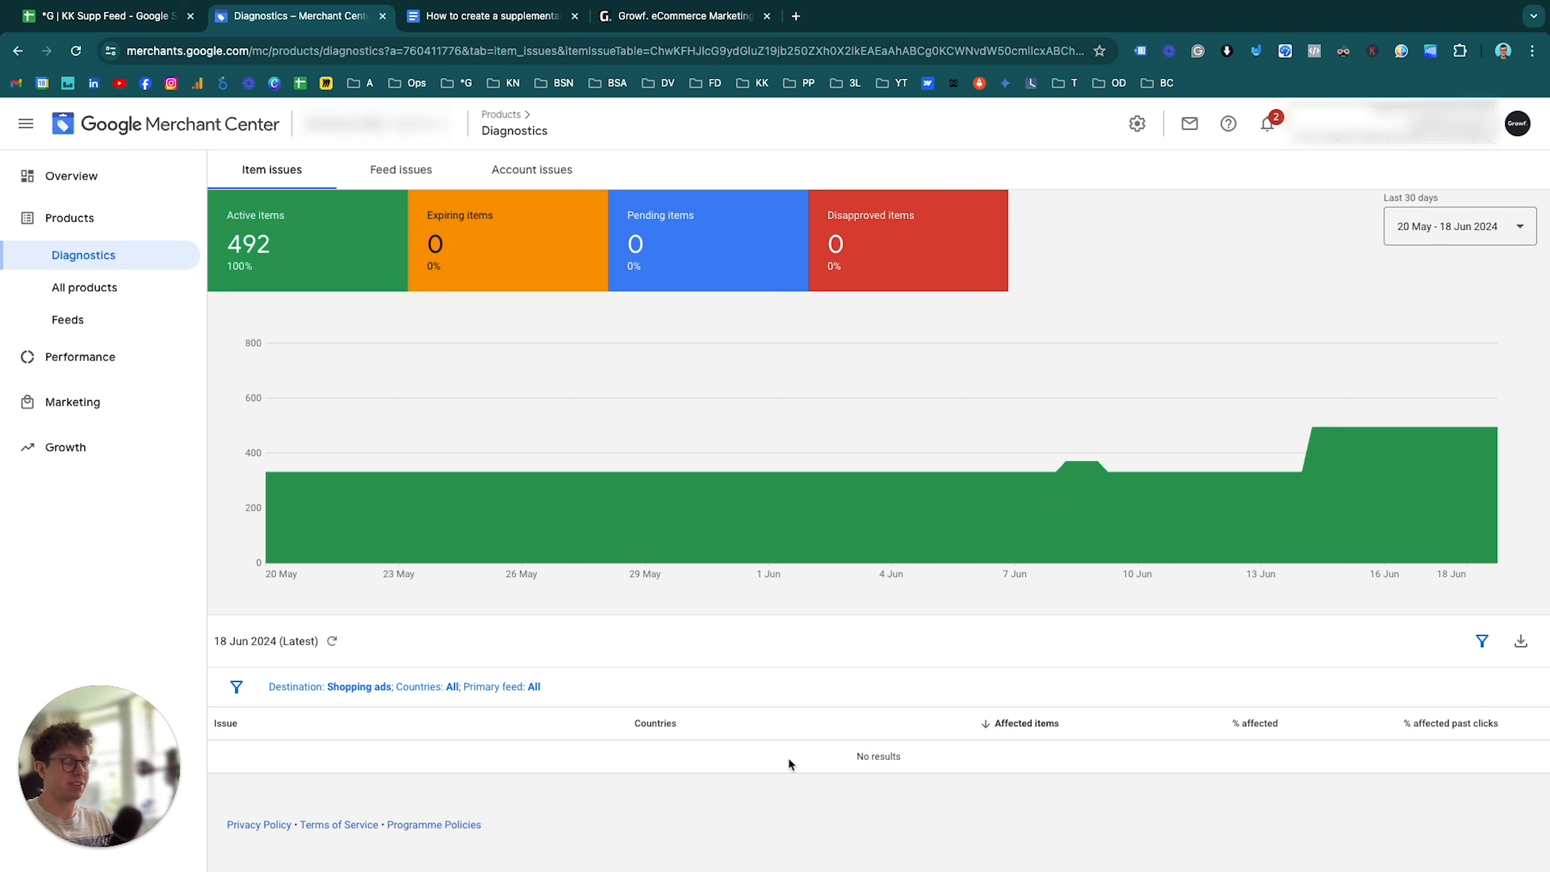
List all Merchant Center products sorted by clicks and download the product list
{"action": "left_click", "coordinate": [125, 304]}
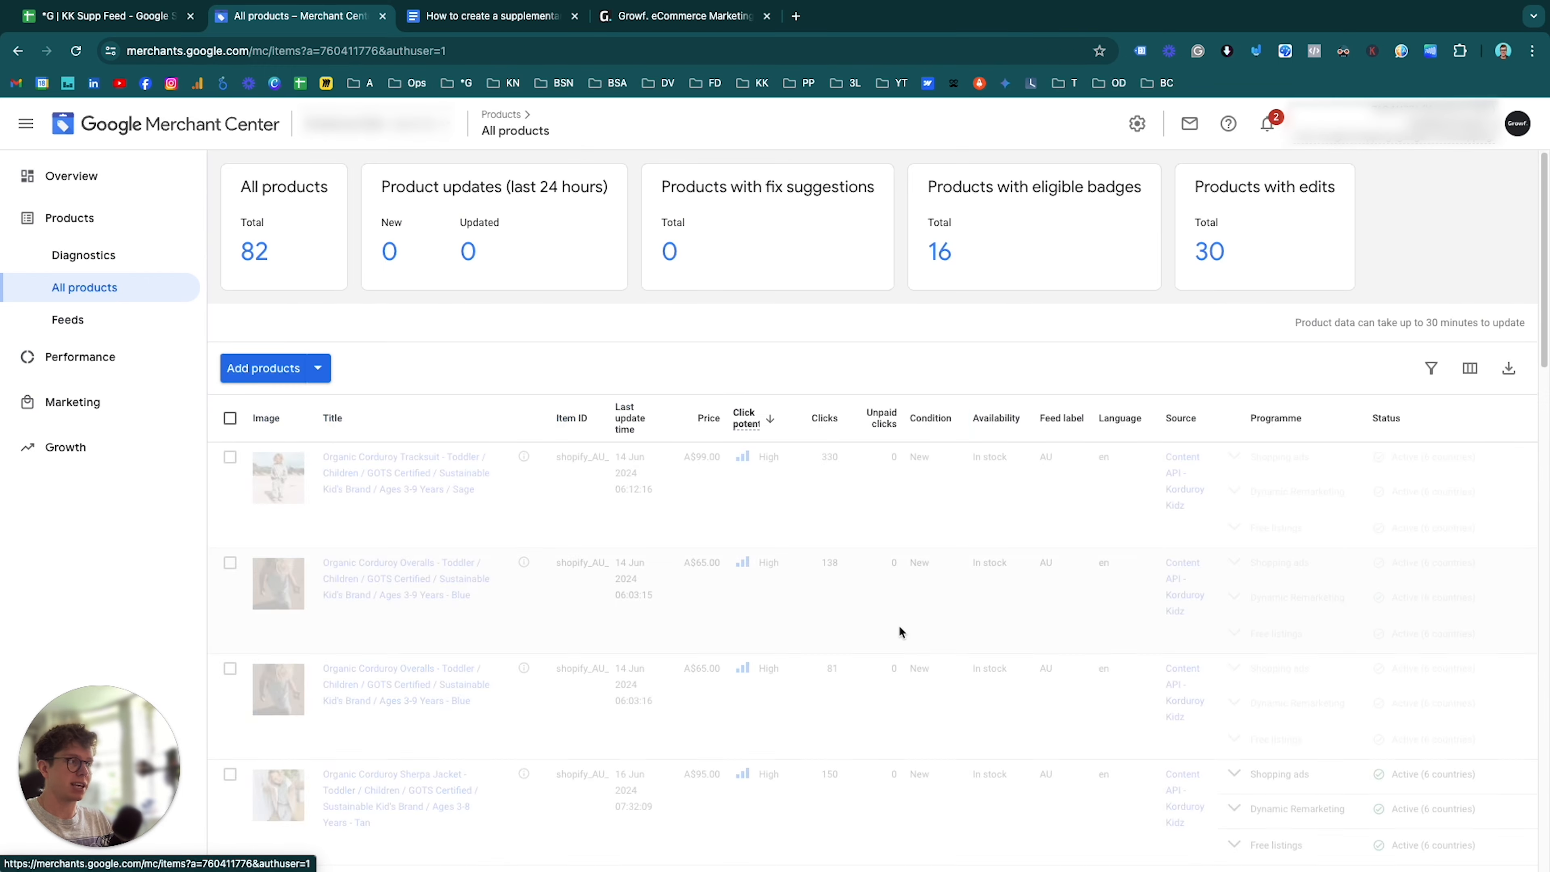
{"action": "left_click", "coordinate": [824, 417]}
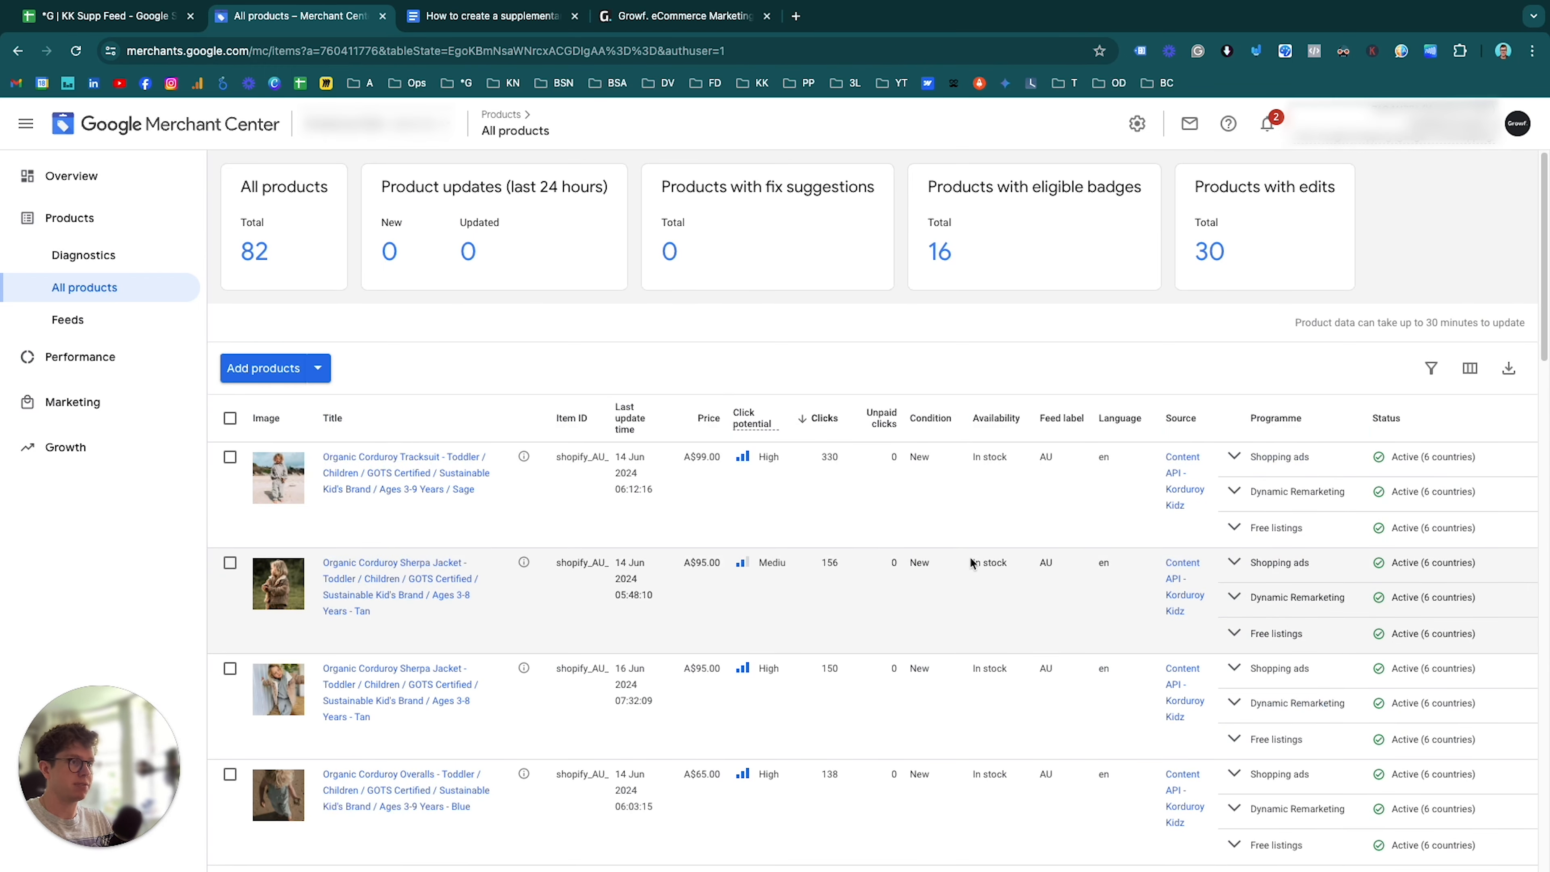
{"action": "scroll", "coordinate": [803, 653], "scroll_direction": "down", "scroll_amount": 2}
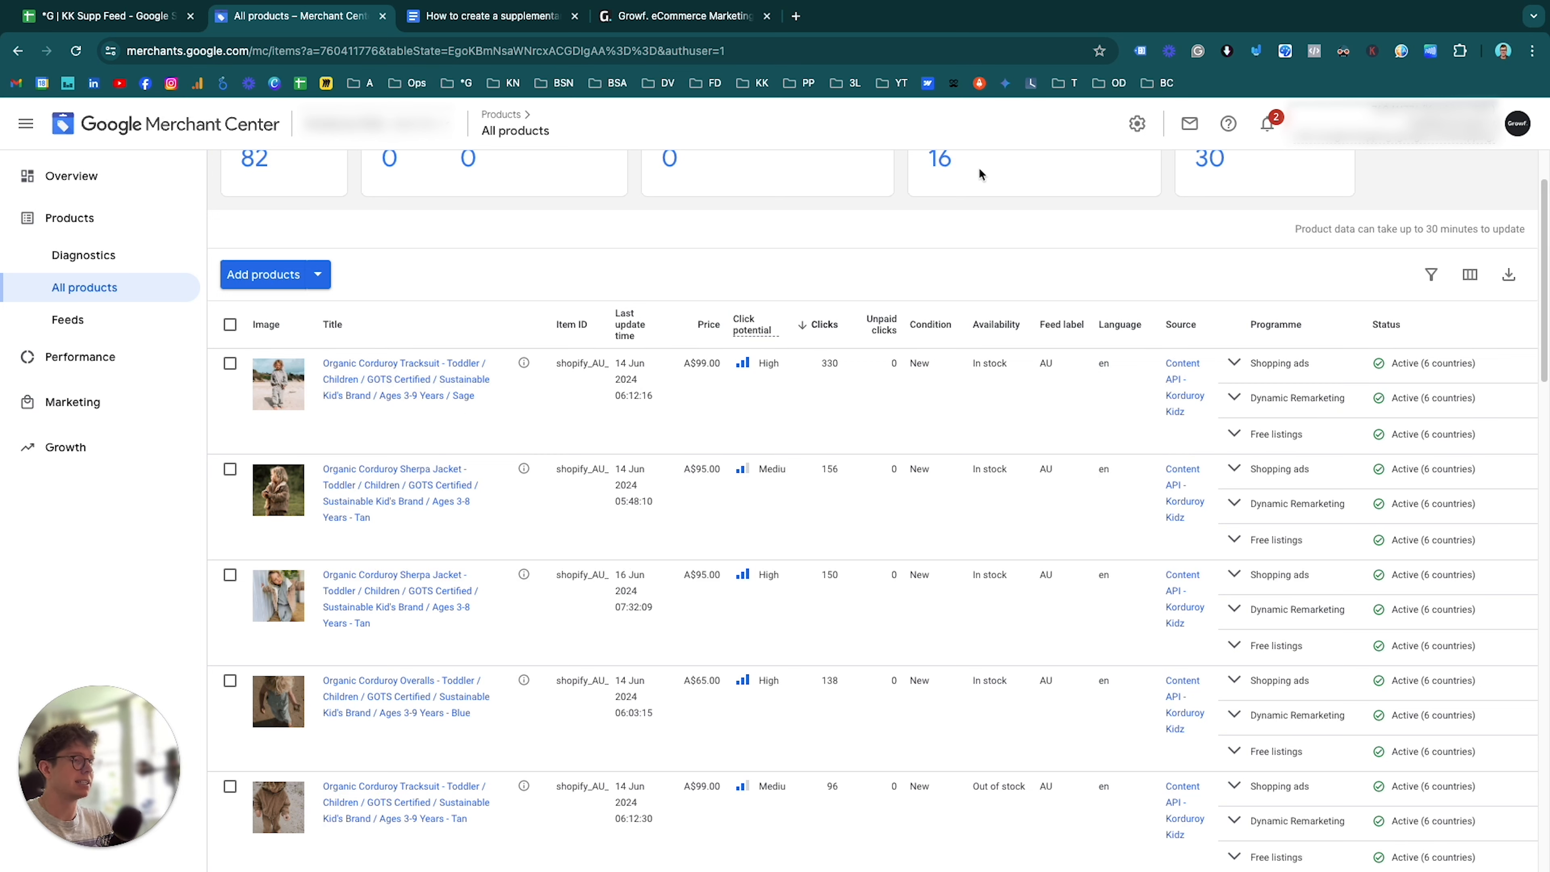
{"action": "left_click", "coordinate": [1508, 282]}
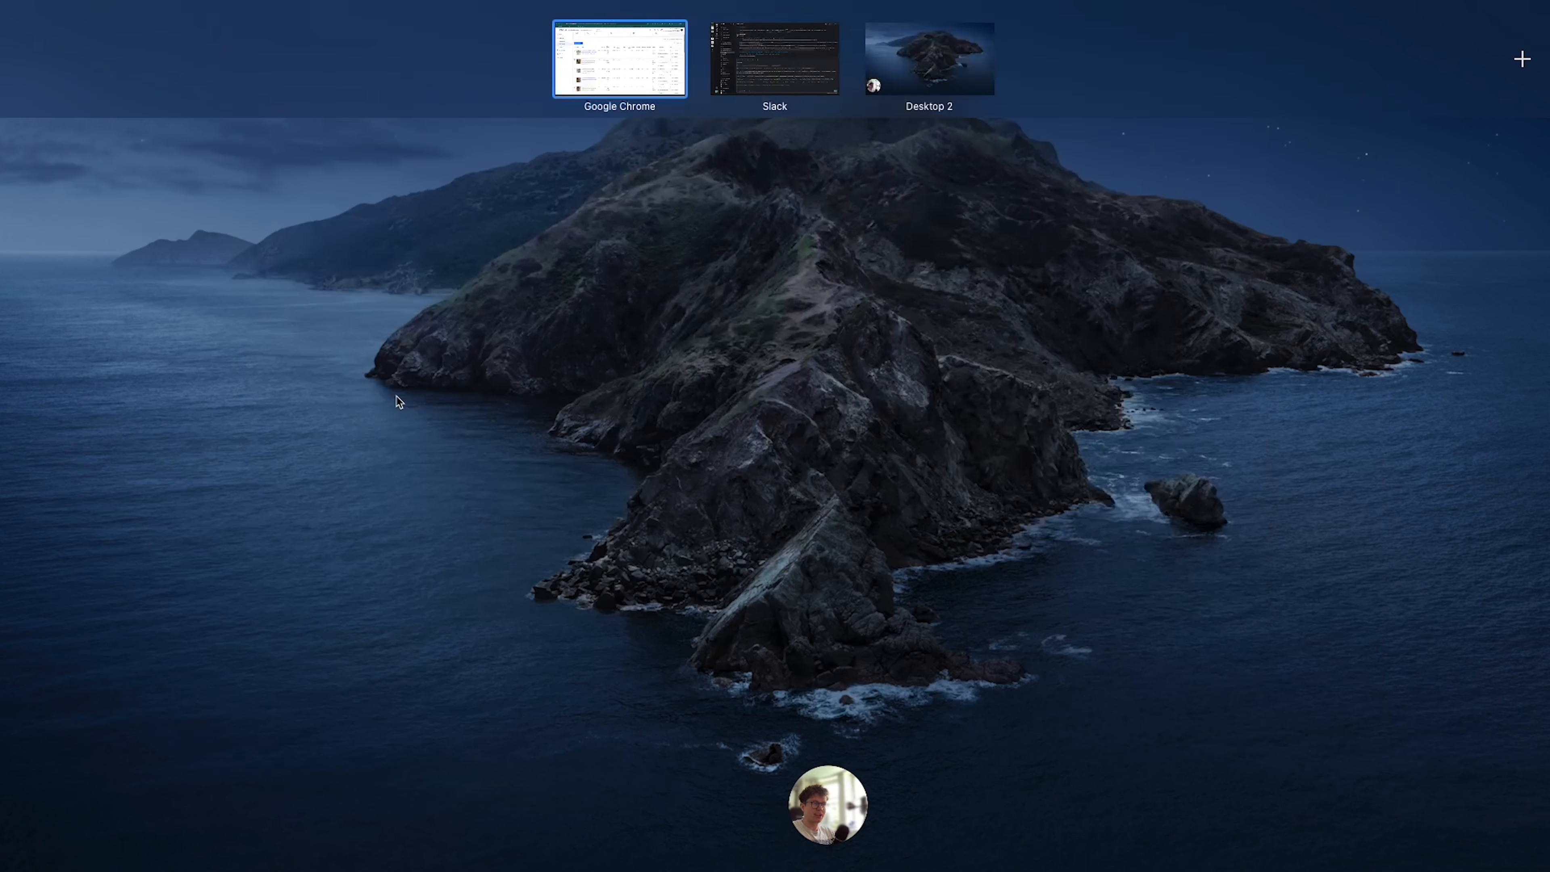
Place the downloaded products_2024-06-18 TSV file on the desktop
{"action": "left_click", "coordinate": [395, 393]}
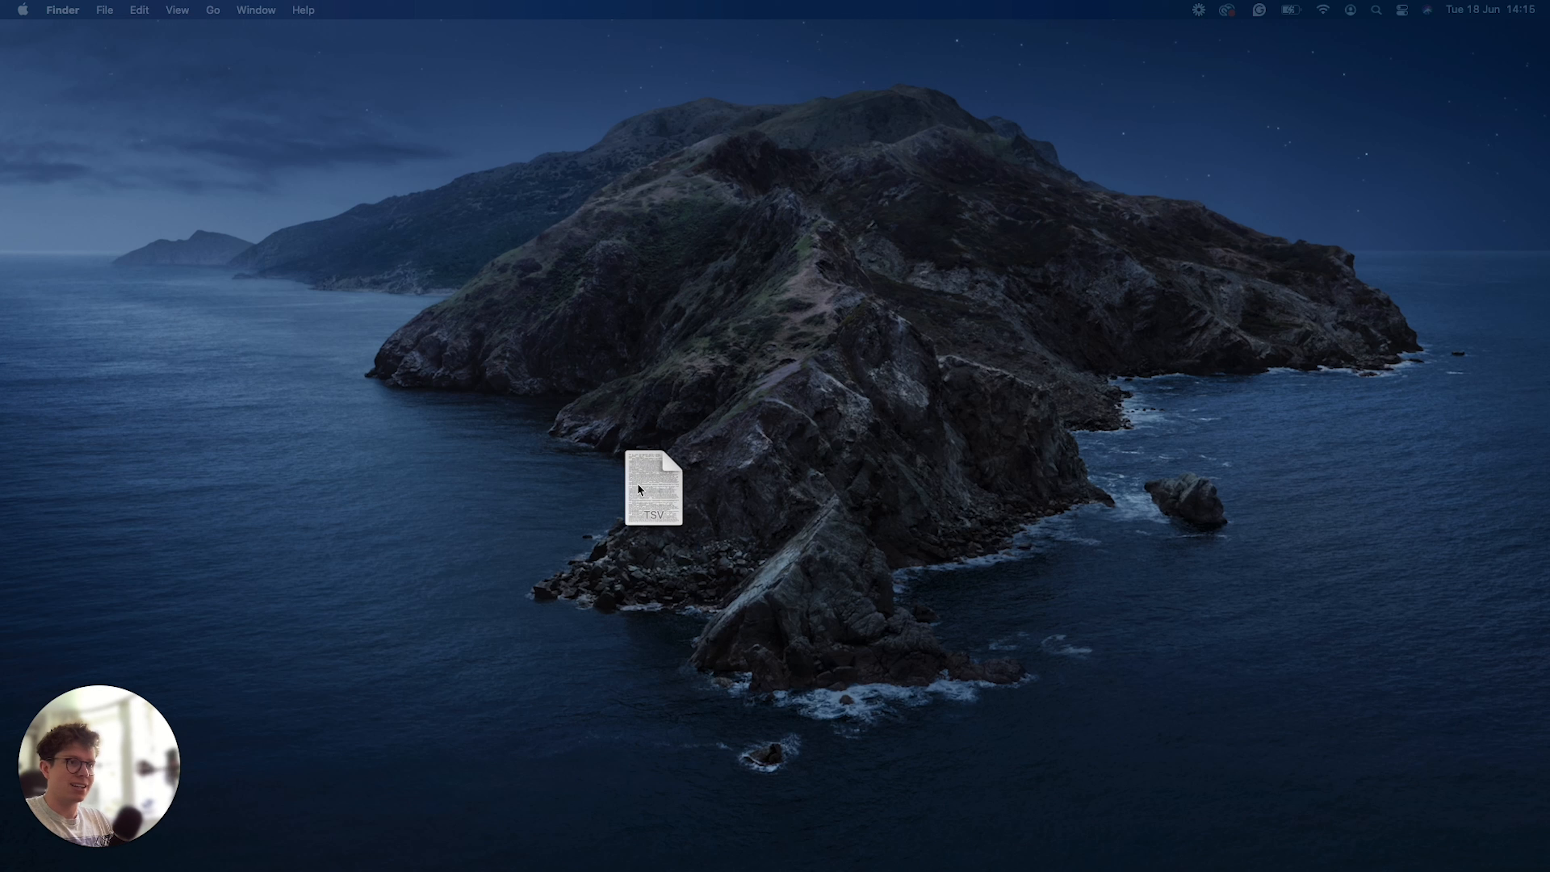
{"action": "left_click_drag", "start_coordinate": [638, 485], "coordinate": [638, 485]}
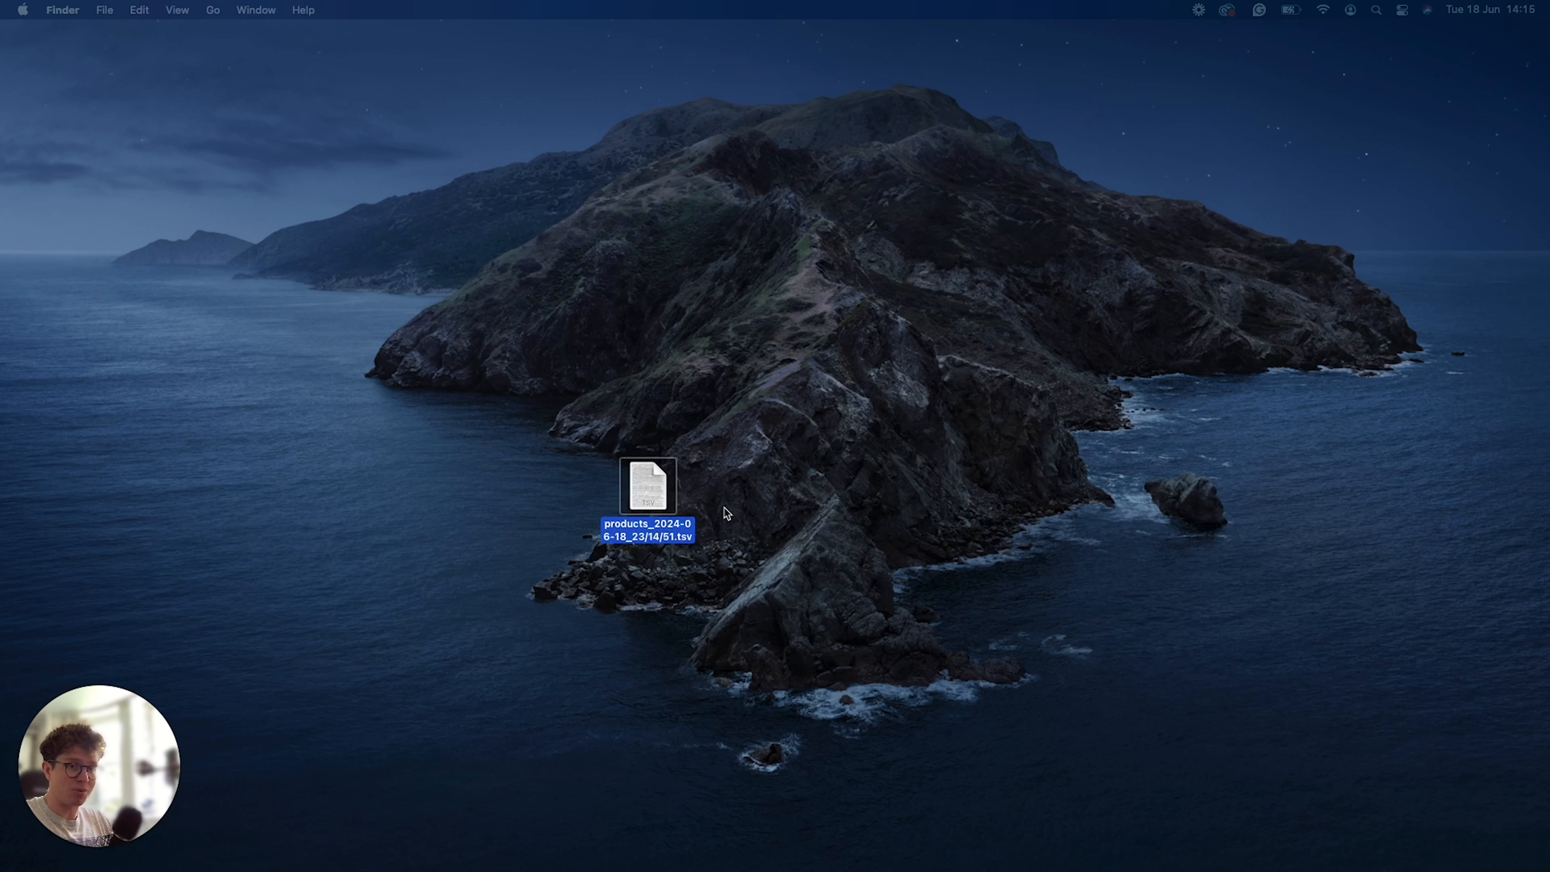
{"action": "left_click", "coordinate": [735, 537]}
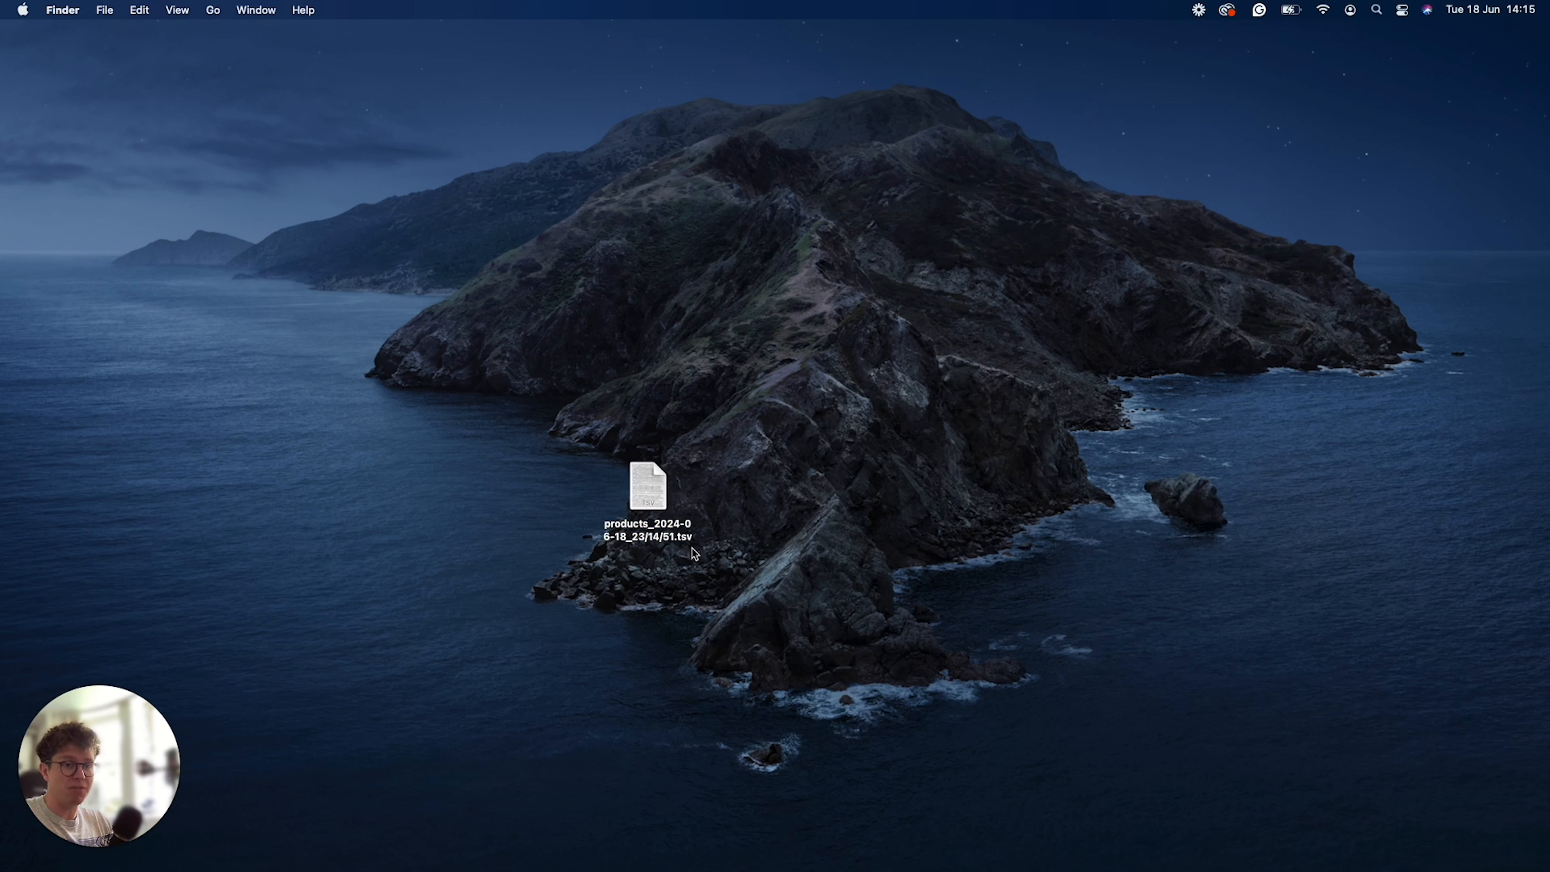
Return to the browser and create a blank Google Sheets spreadsheet in a new tab
{"action": "key", "text": "ctrl+Up"}
{"action": "left_click", "coordinate": [813, 73]}
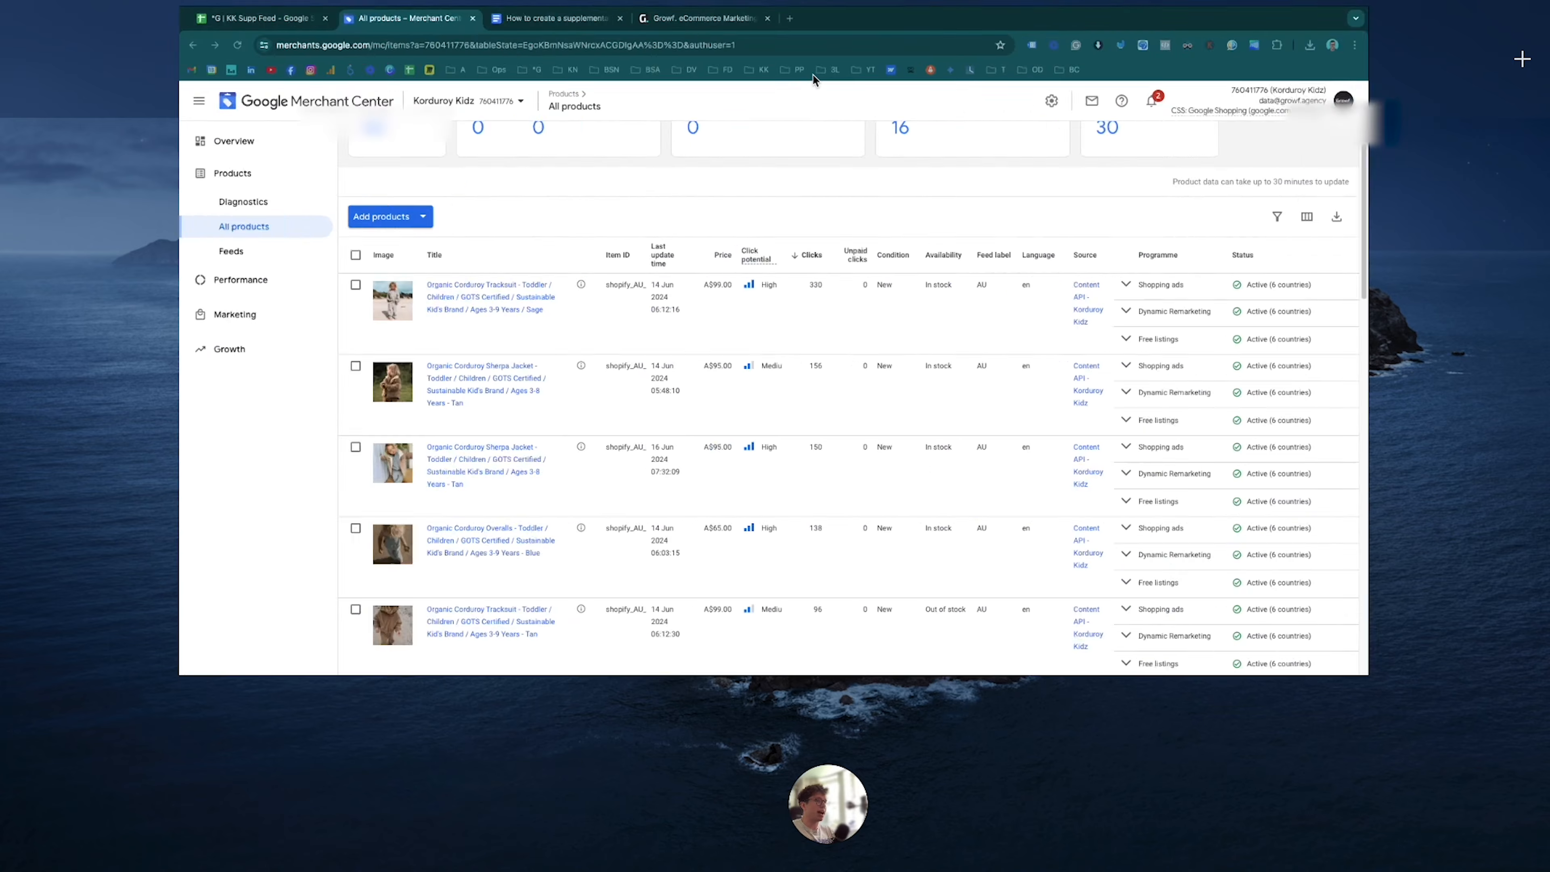
{"action": "left_click", "coordinate": [797, 17]}
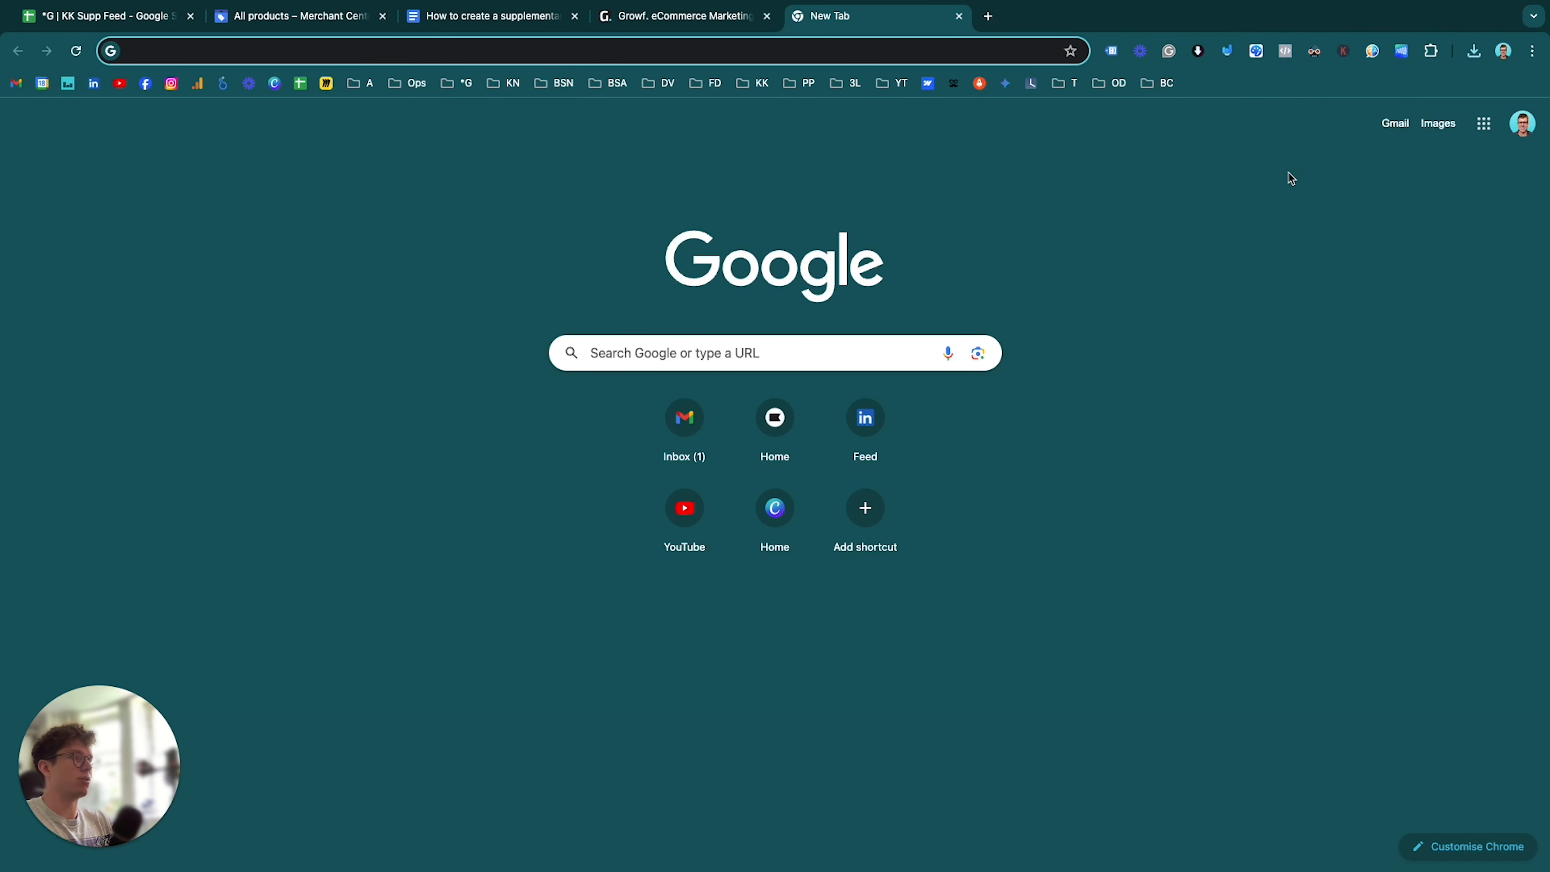
{"action": "left_click", "coordinate": [1484, 124]}
{"action": "left_click", "coordinate": [1482, 336]}
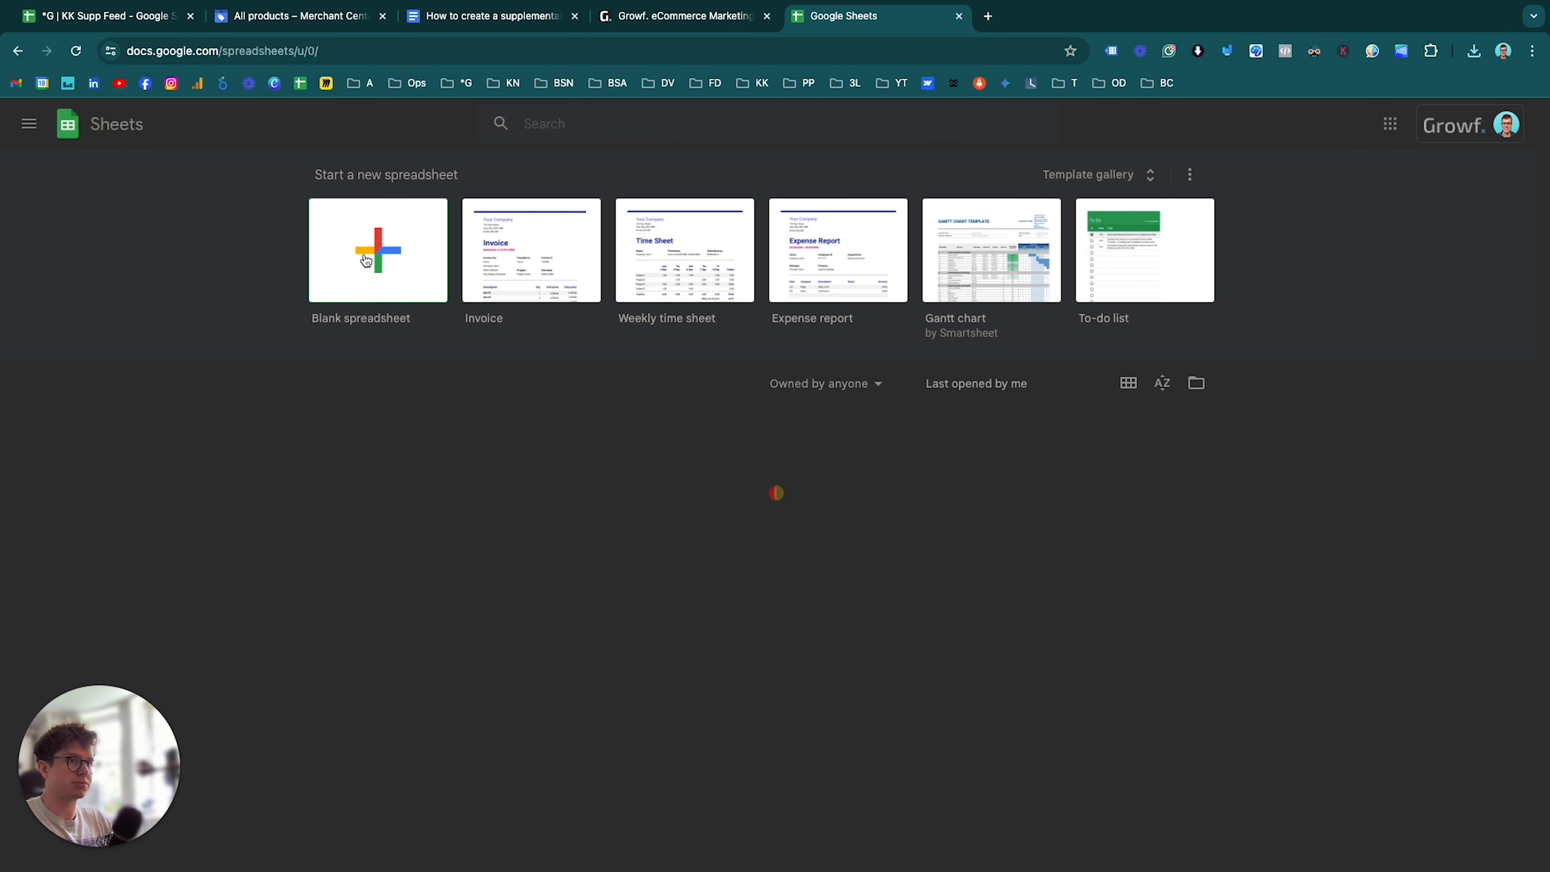
{"action": "left_click", "coordinate": [368, 262]}
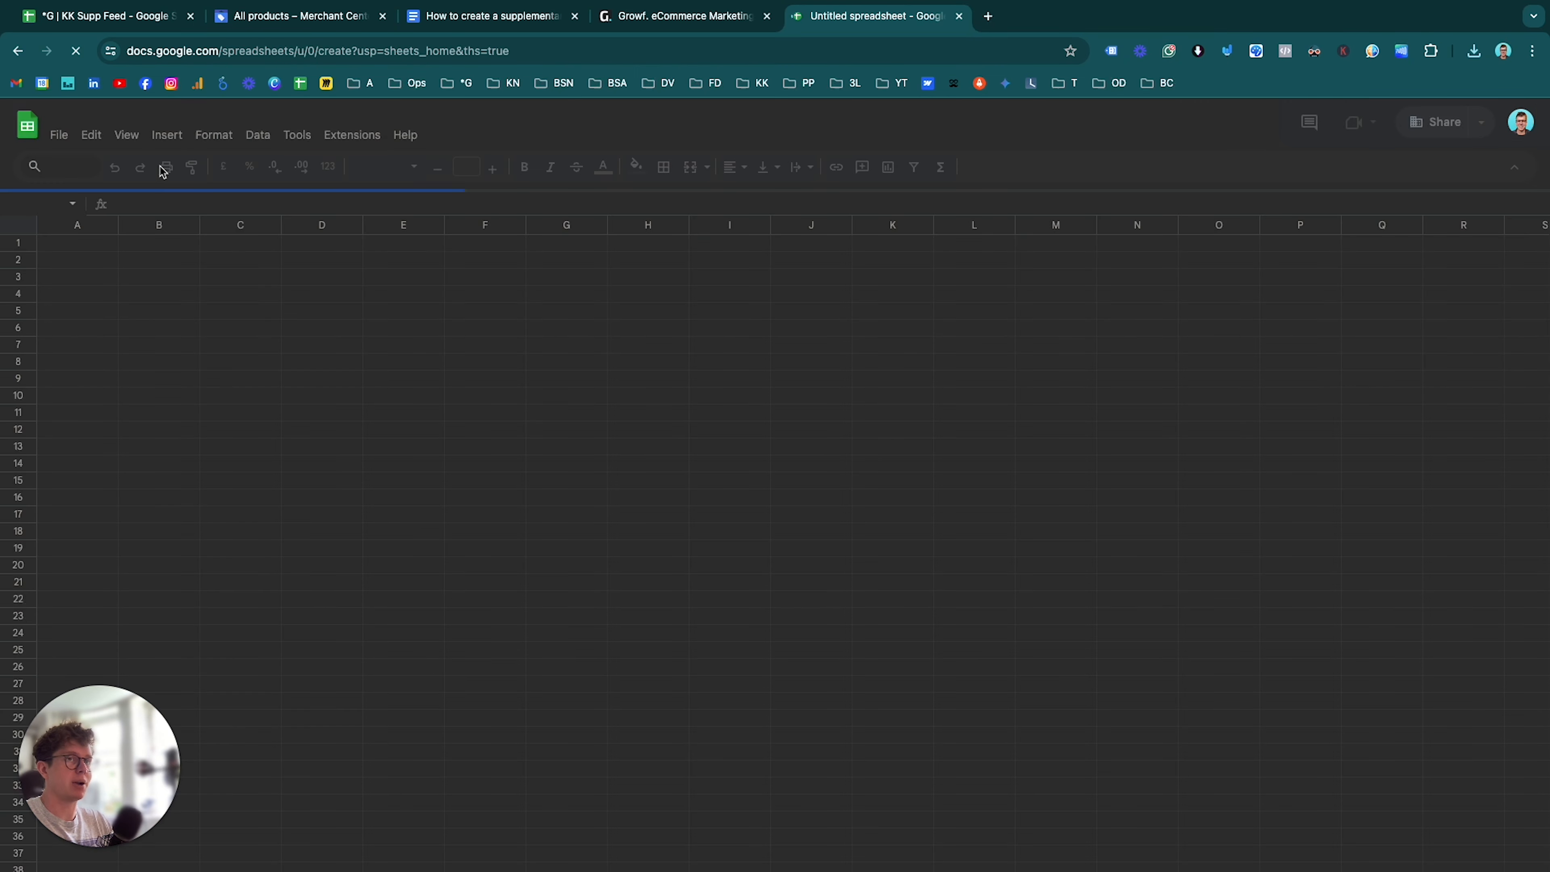
Import the products_2024-06-18 TSV file from the desktop, replacing the spreadsheet with automatic separator detection, and dismiss the pre-built tables suggestions
{"action": "left_click", "coordinate": [56, 140]}
{"action": "left_click", "coordinate": [135, 215]}
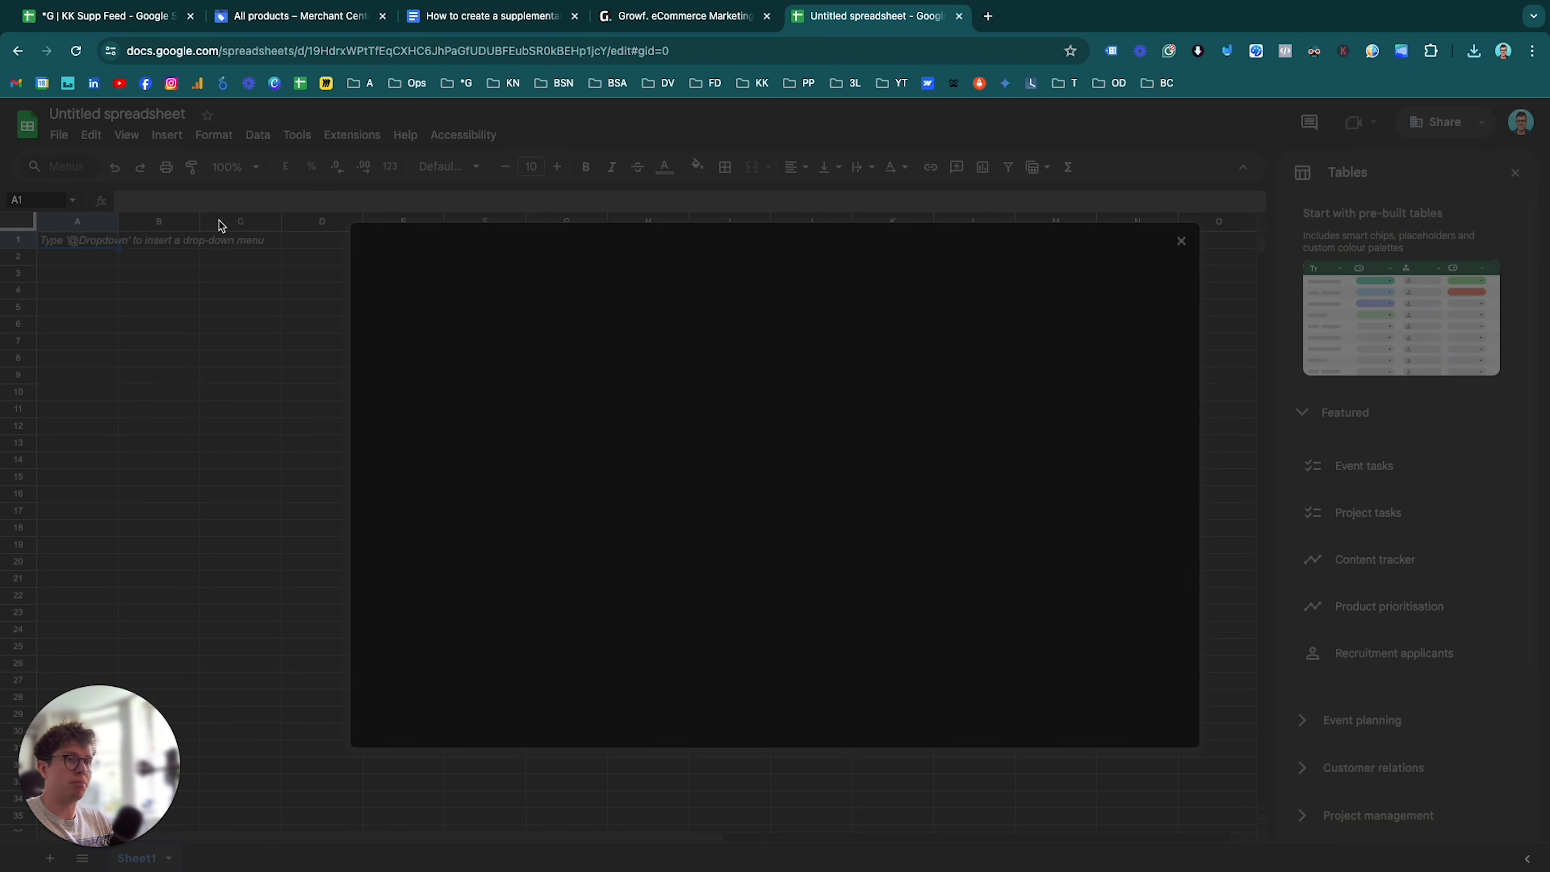
{"action": "left_click", "coordinate": [729, 308]}
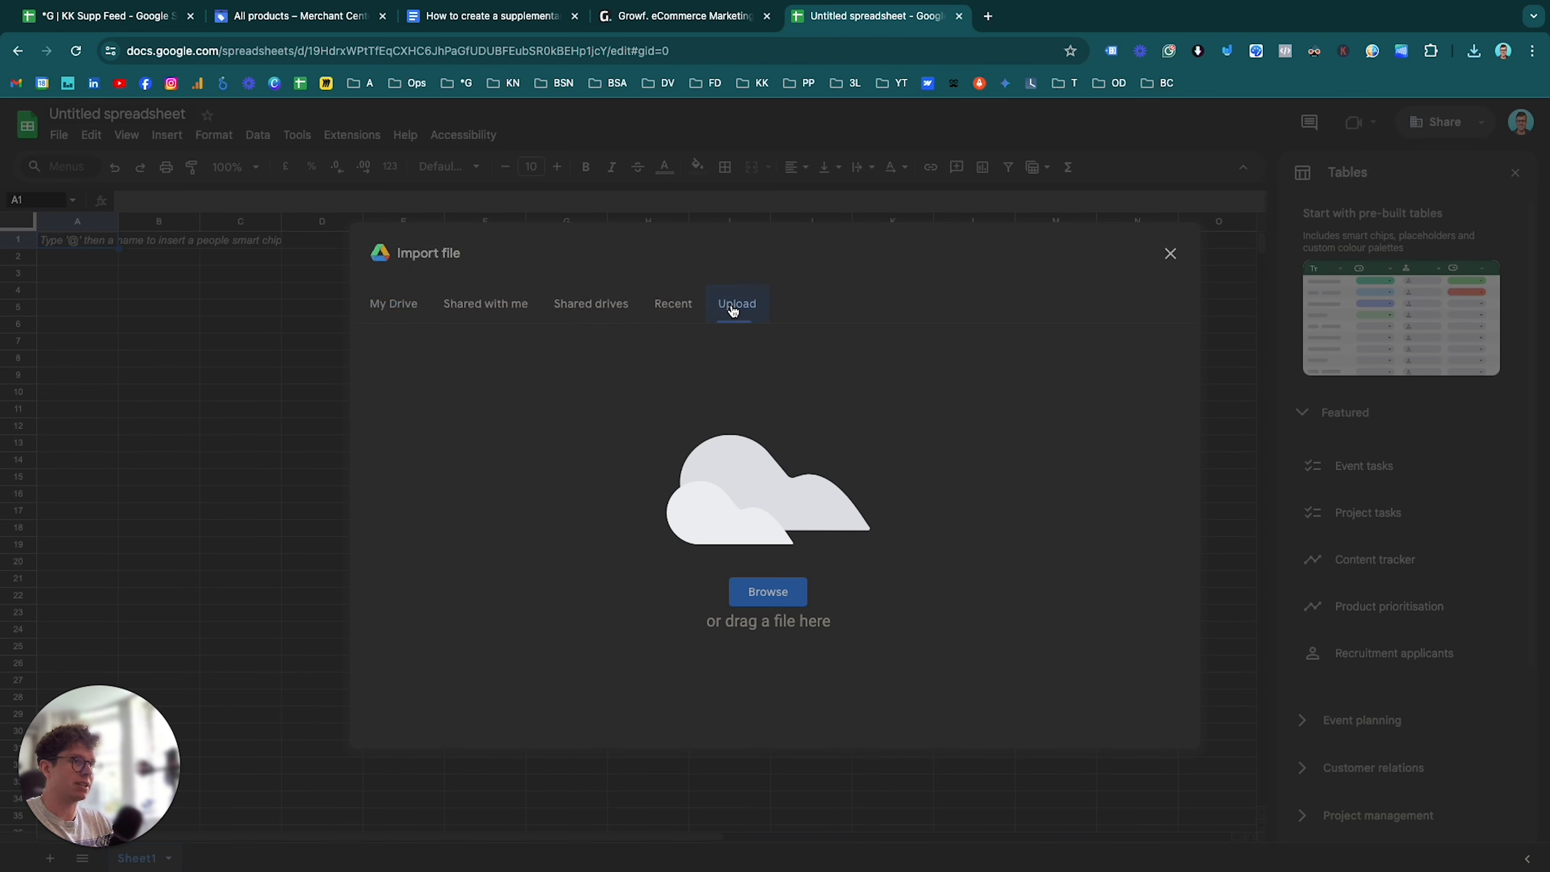
{"action": "left_click", "coordinate": [769, 595]}
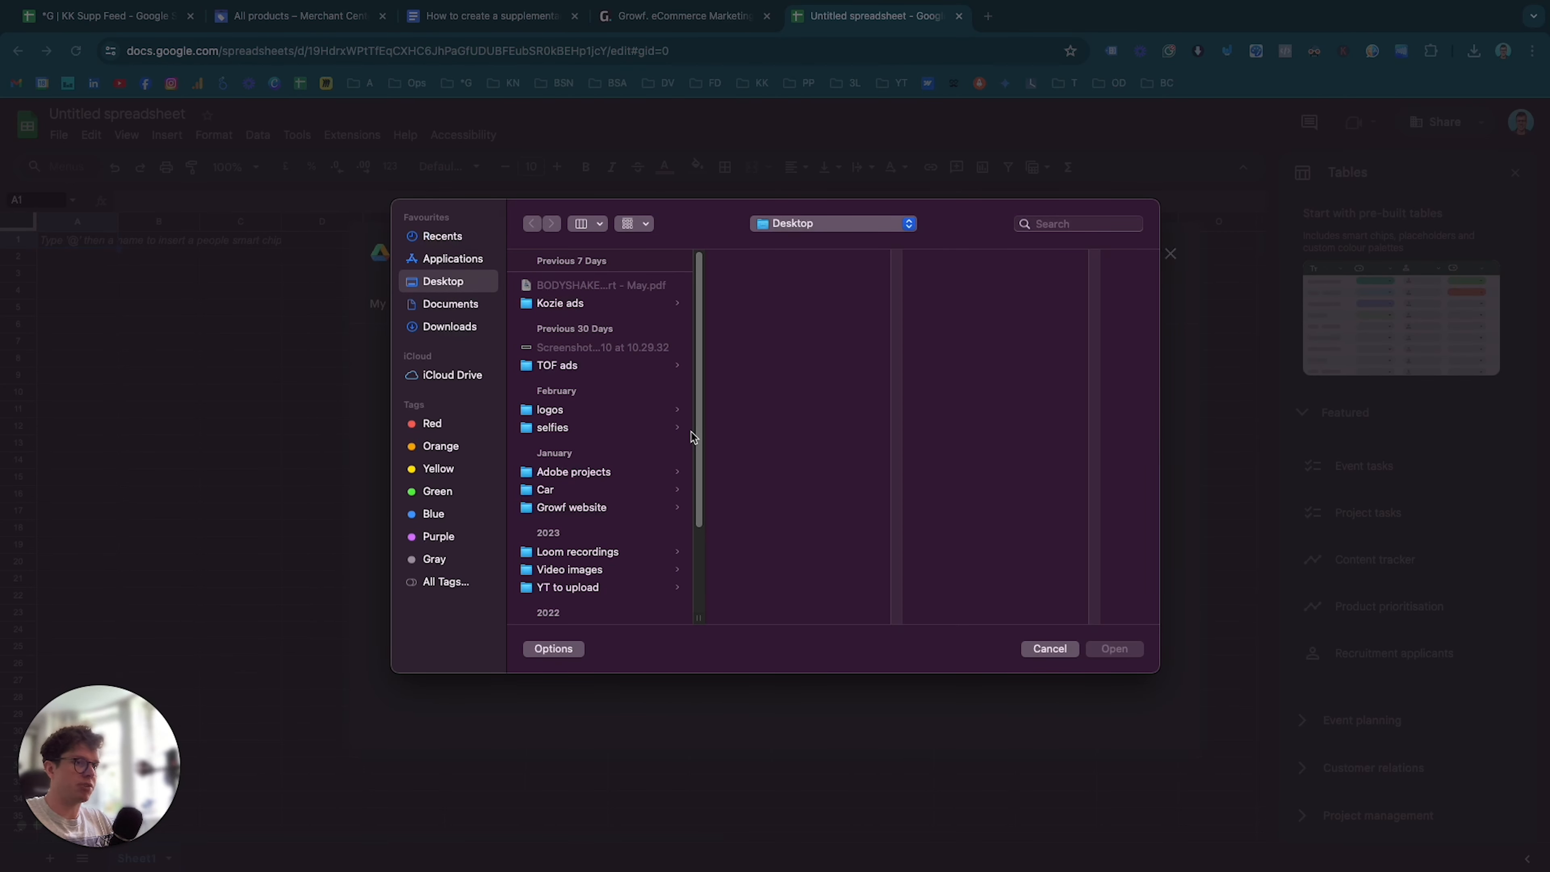
{"action": "scroll", "coordinate": [691, 433], "scroll_direction": "down", "scroll_amount": 5}
{"action": "left_click", "coordinate": [618, 577]}
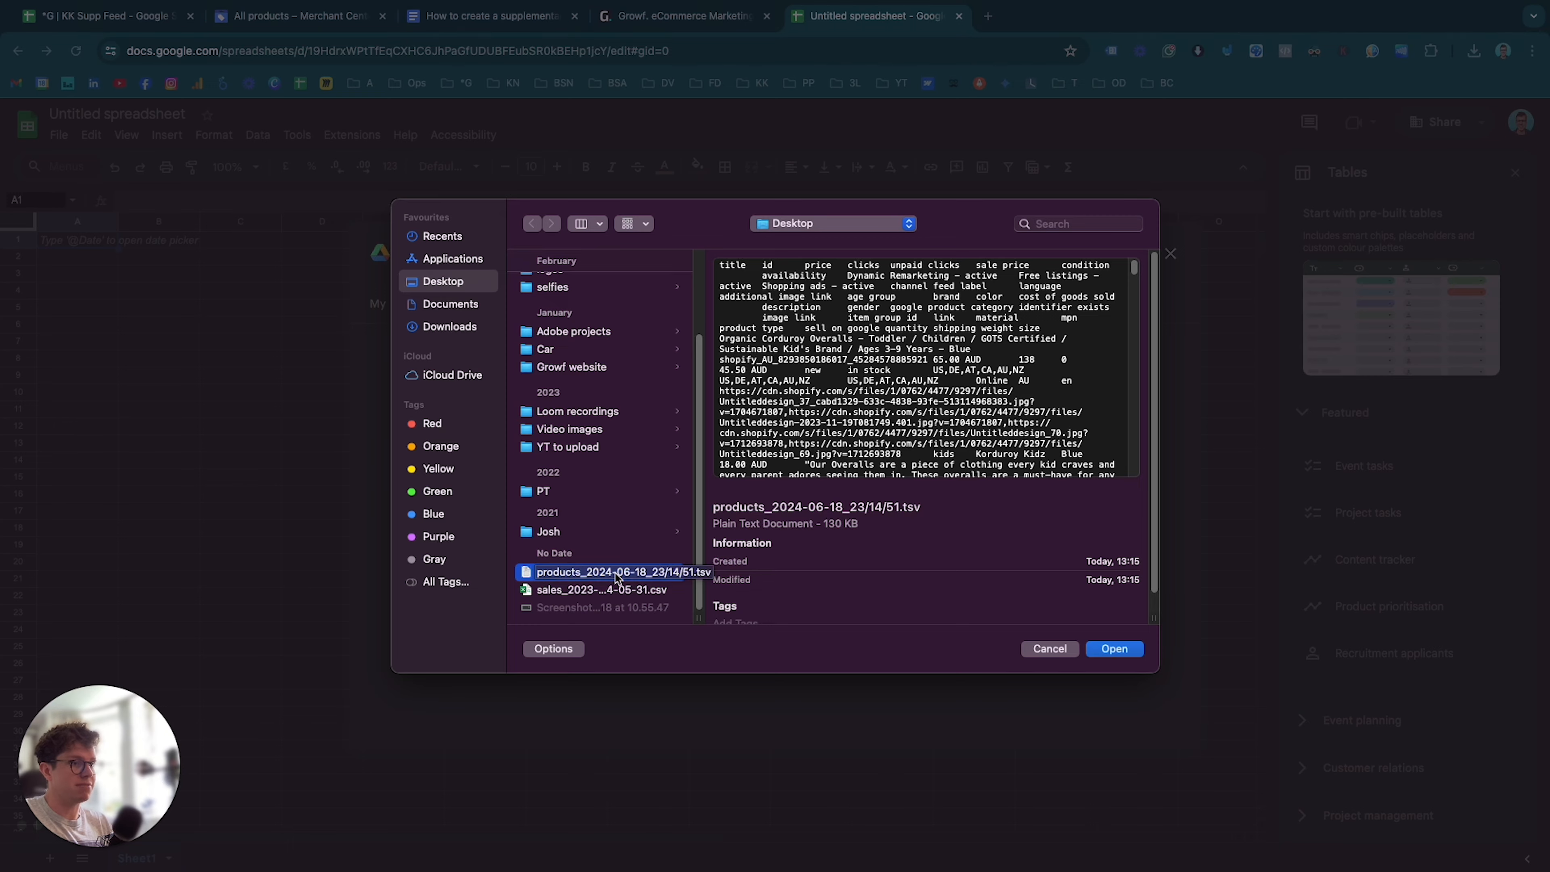
{"action": "double_click", "coordinate": [617, 578]}
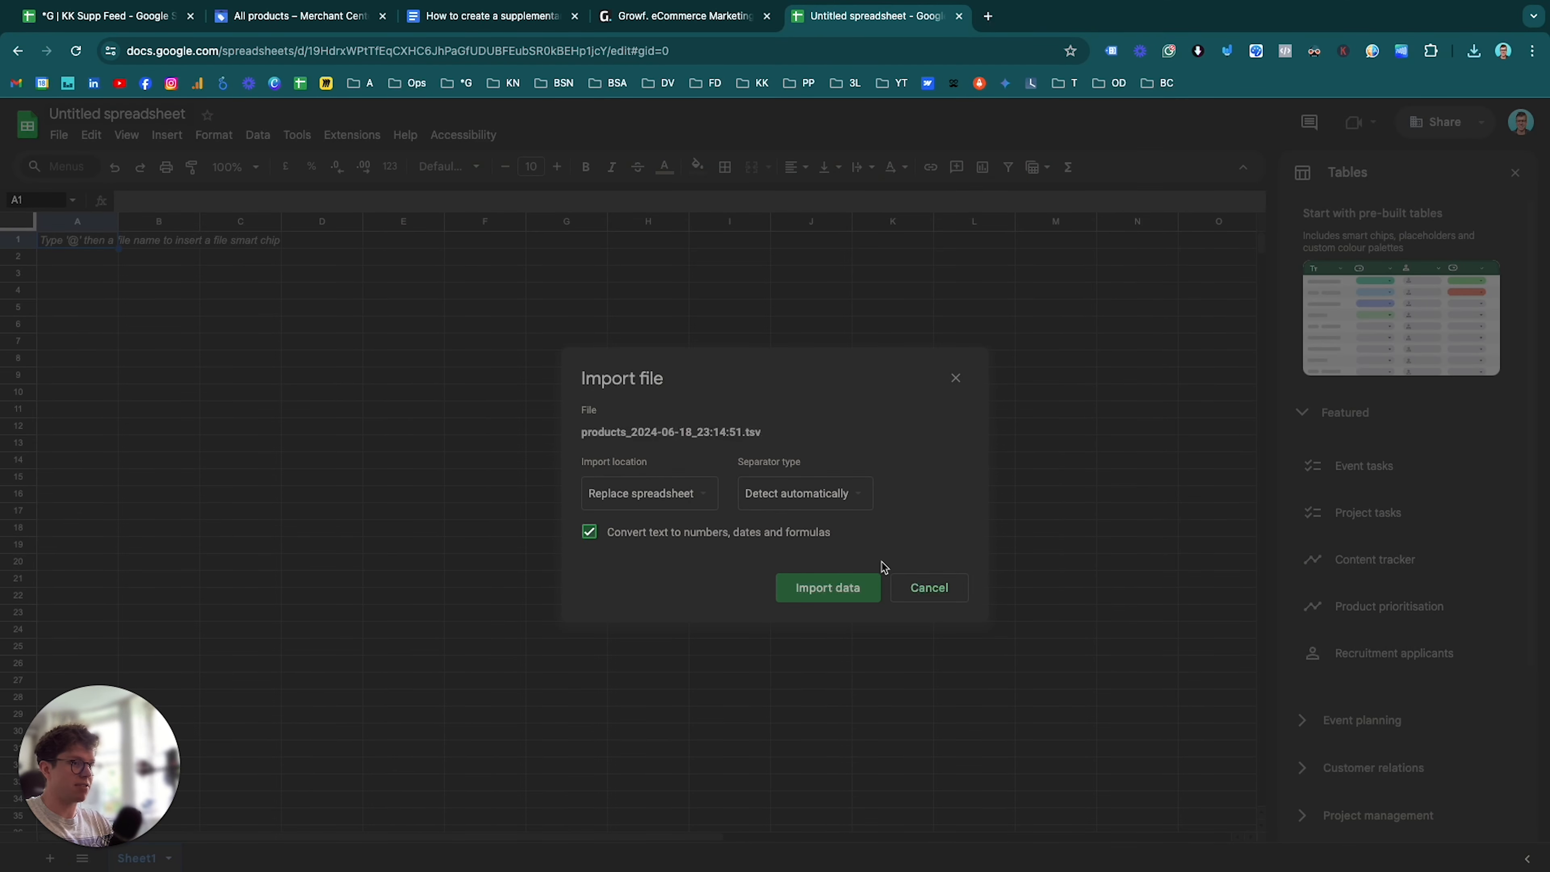
{"action": "left_click", "coordinate": [813, 590]}
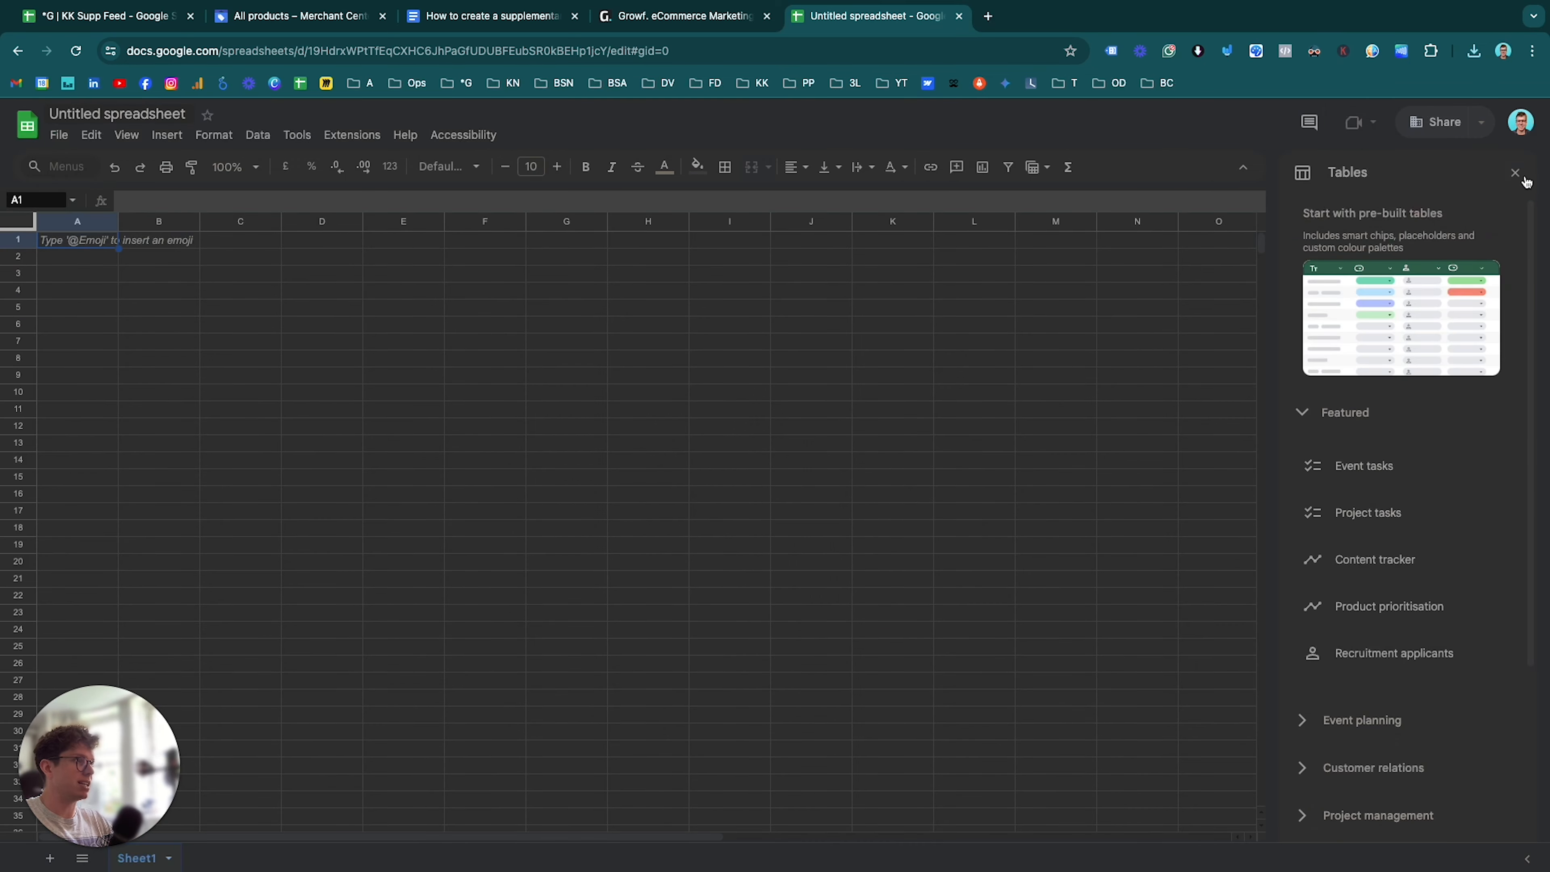
{"action": "left_click", "coordinate": [1515, 177]}
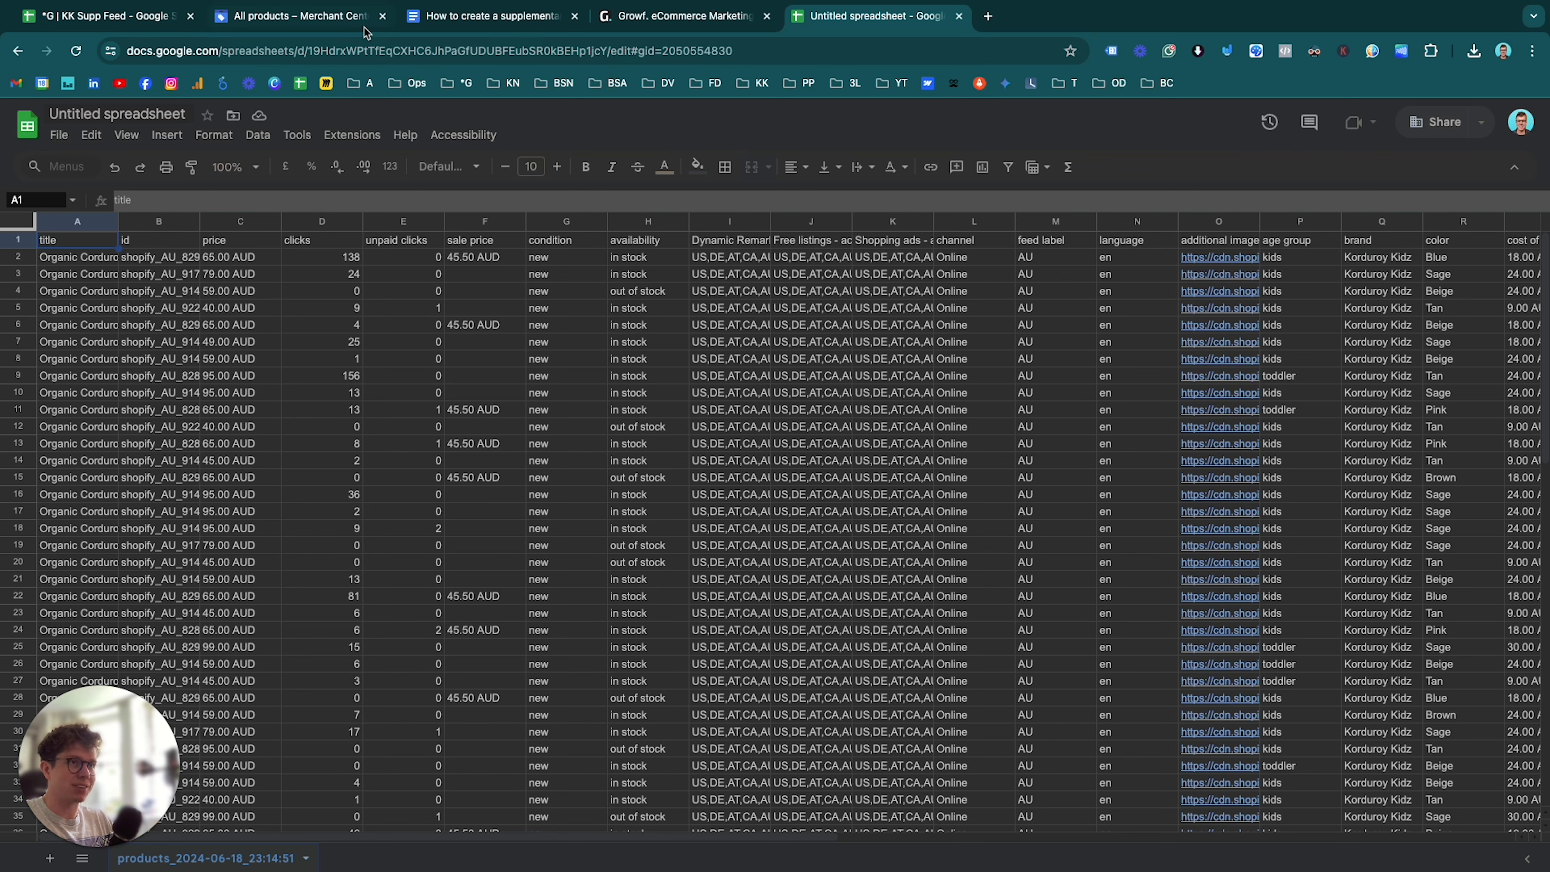
Highlight the third instruction, "Get rid of unnecessary columns", in the supplementary feed guide document
{"action": "left_click", "coordinate": [441, 23]}
{"action": "left_click", "coordinate": [668, 438]}
{"action": "left_click_drag", "start_coordinate": [799, 473], "coordinate": [486, 471]}
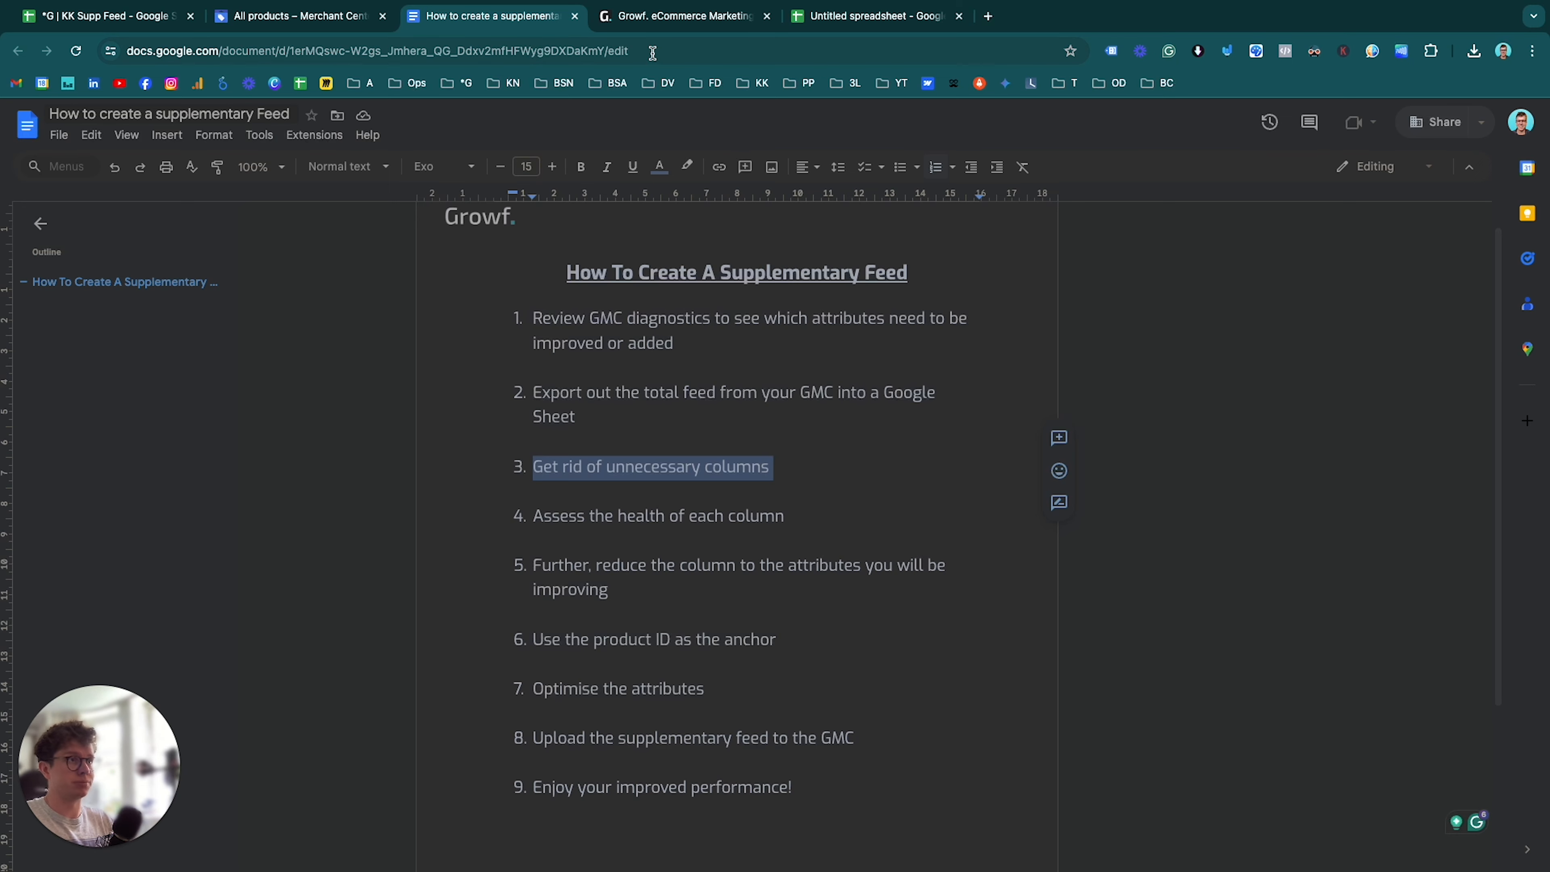
Make the header row of the imported product sheet bold and freeze row 1
{"action": "left_click", "coordinate": [844, 18]}
{"action": "left_click", "coordinate": [19, 240]}
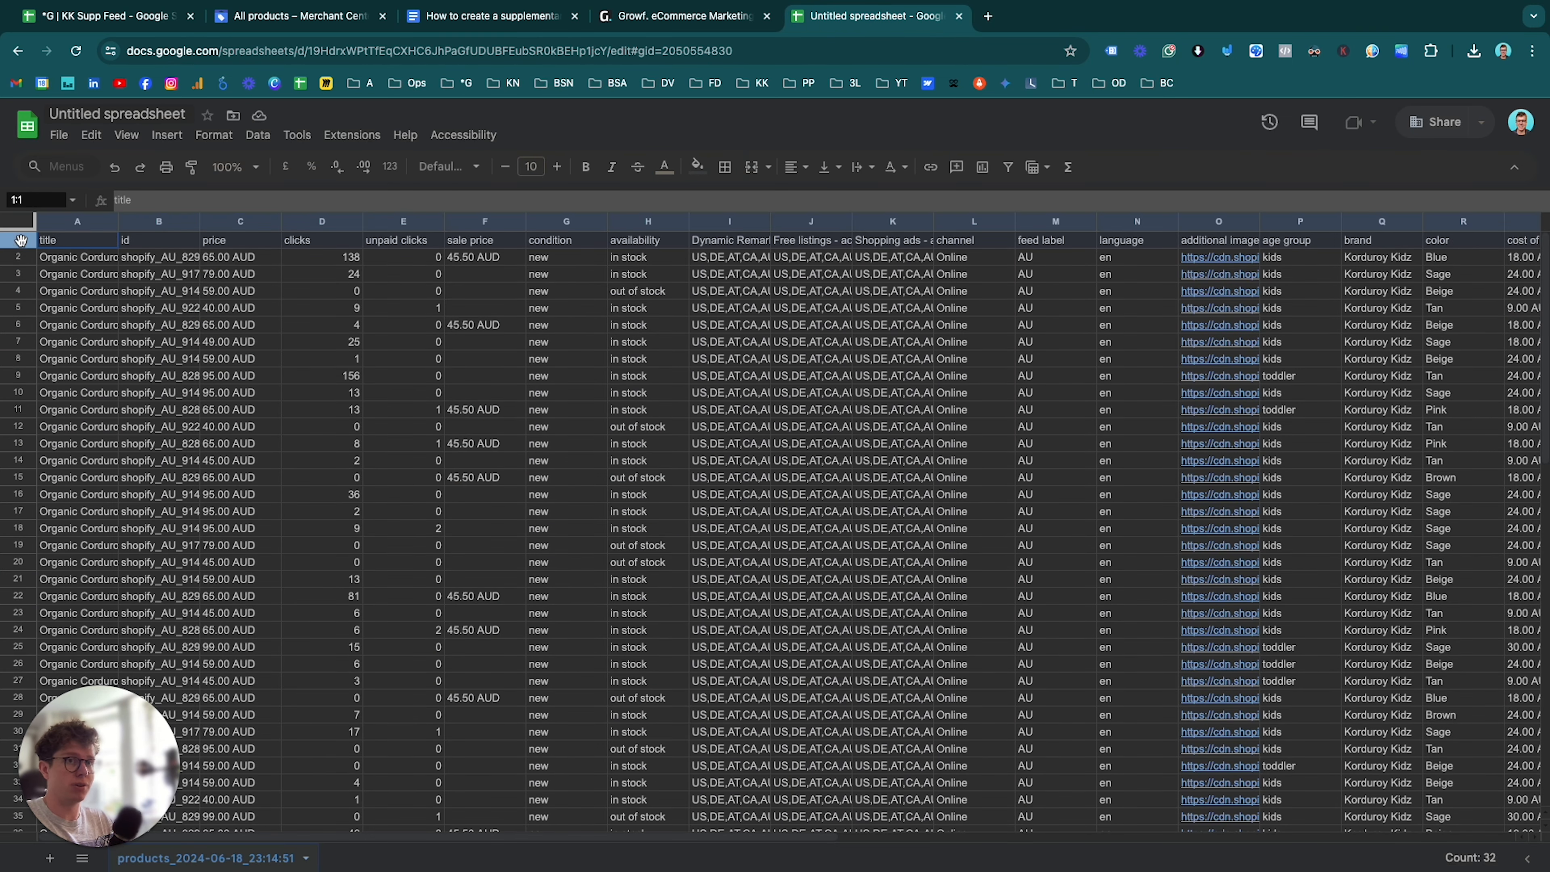
{"action": "key", "text": "ctrl+b"}
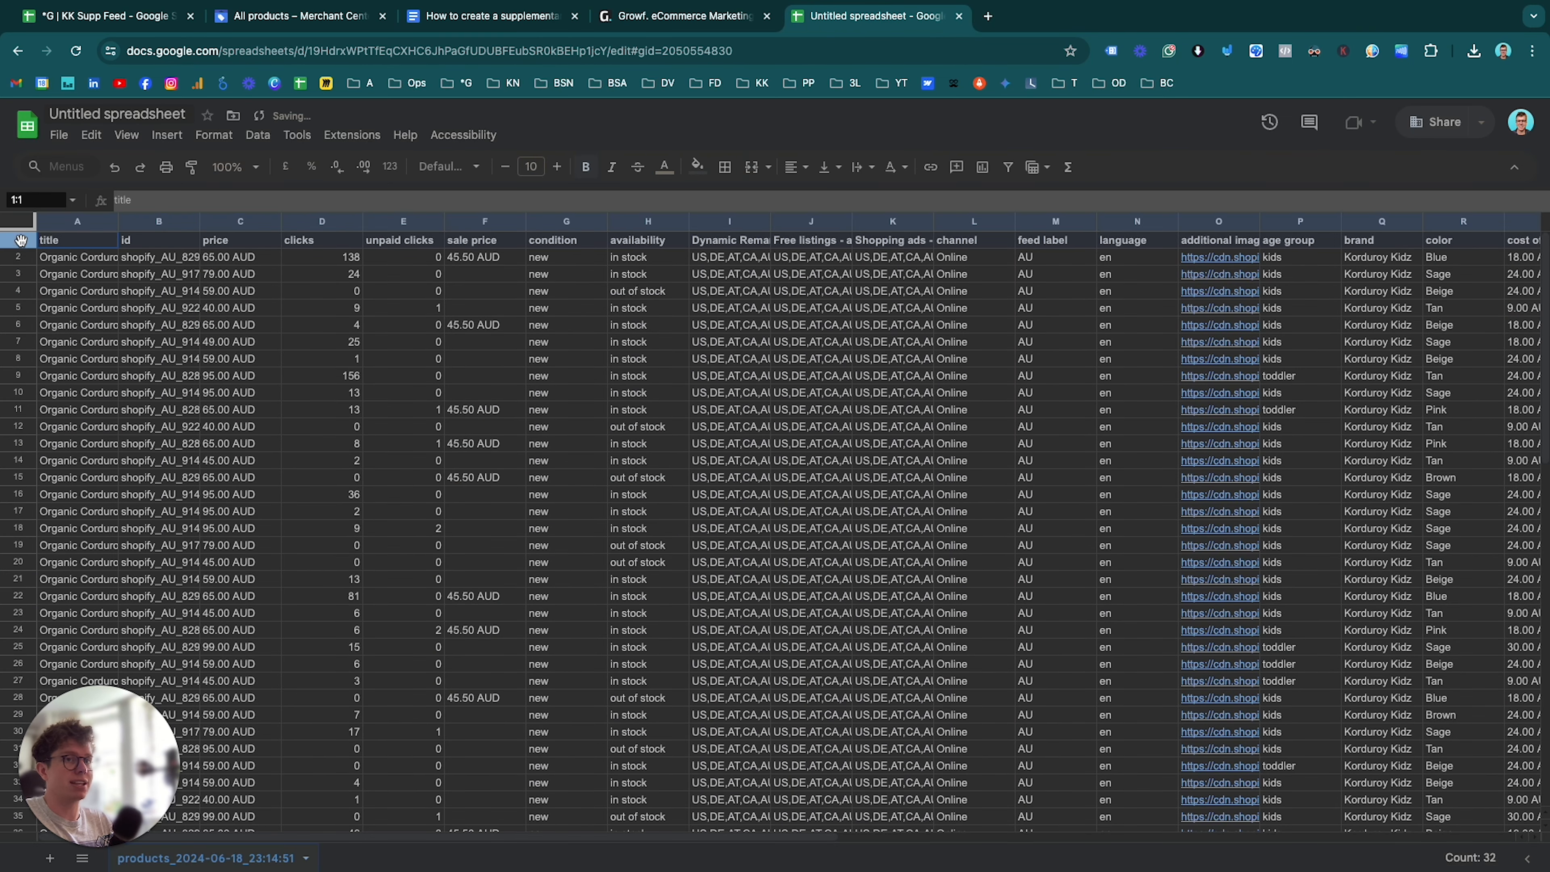
{"action": "left_click", "coordinate": [126, 135]}
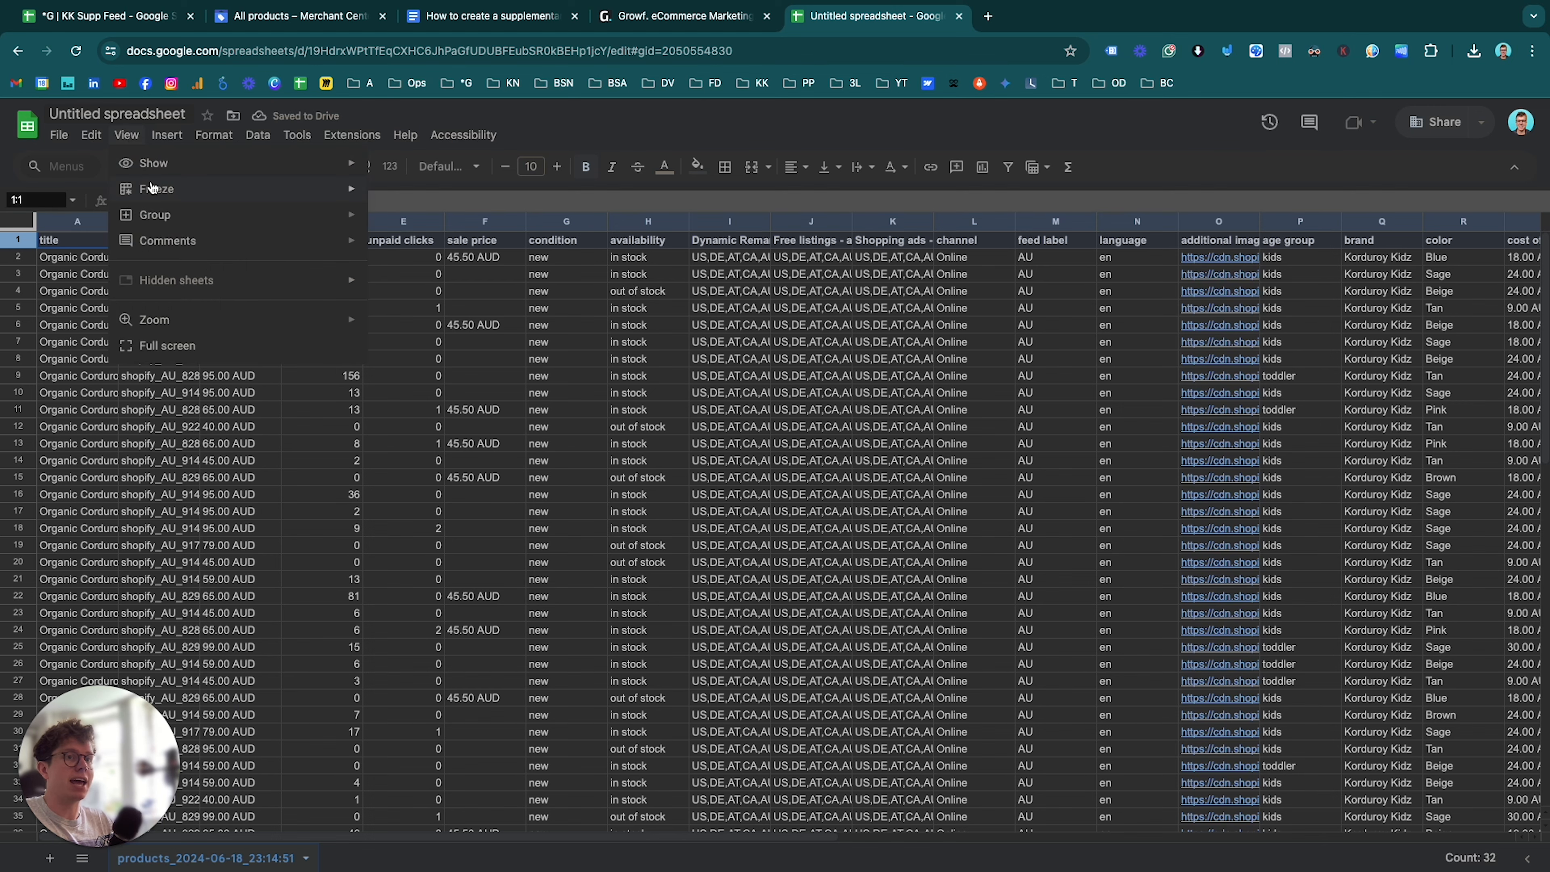
{"action": "mouse_move", "coordinate": [207, 189]}
{"action": "left_click", "coordinate": [395, 220]}
{"action": "scroll", "coordinate": [508, 418], "scroll_direction": "down", "scroll_amount": 4}
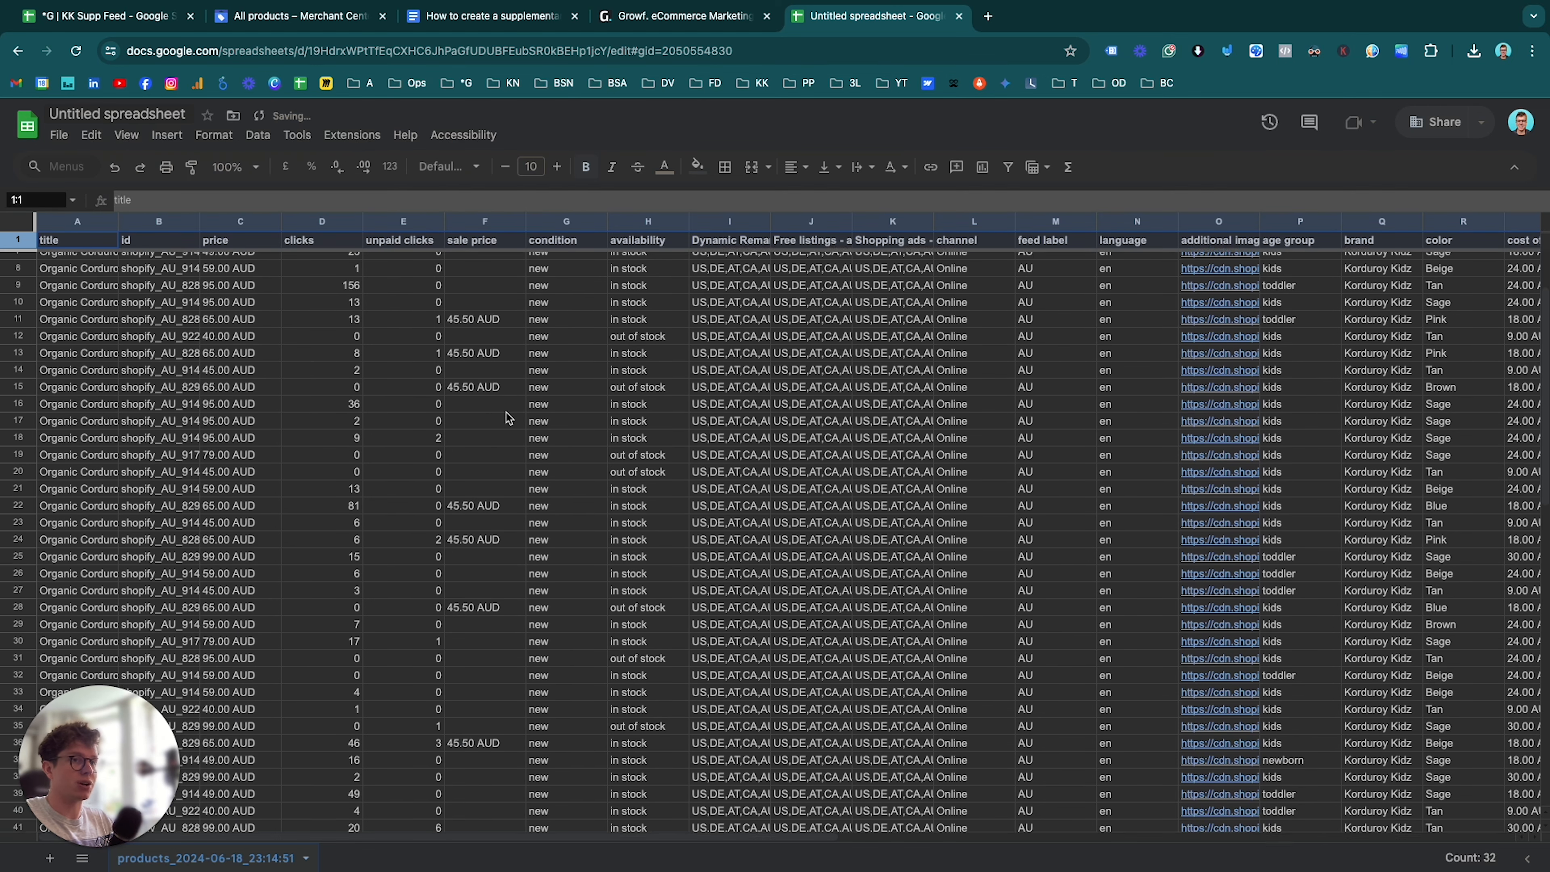
{"action": "scroll", "coordinate": [427, 391], "scroll_direction": "up", "scroll_amount": 4}
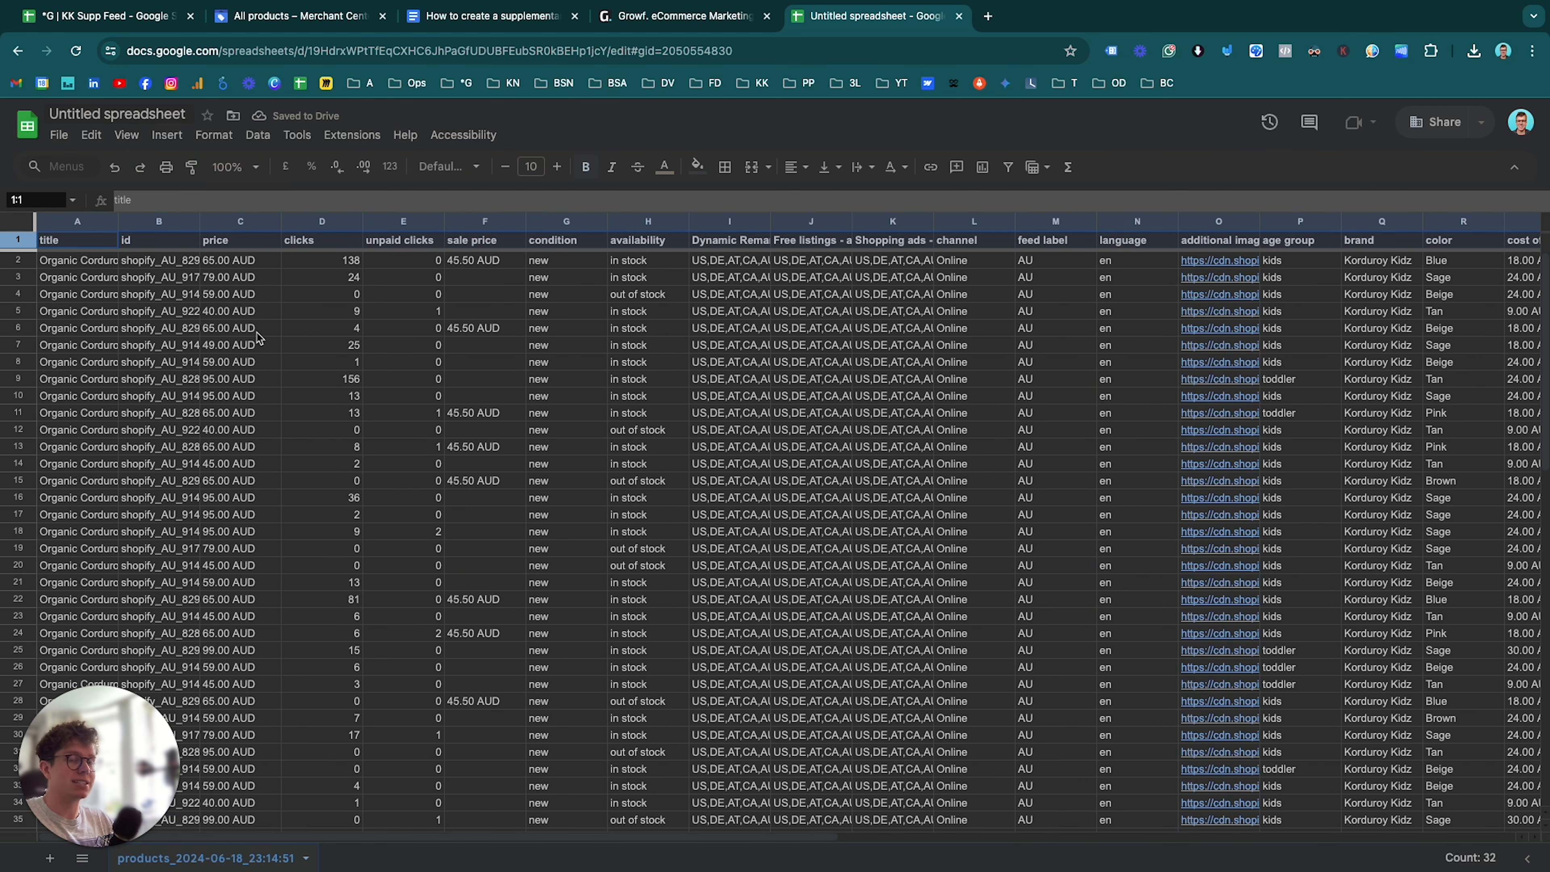
Move the id column in front of the title column and widen it to fit the full product IDs
{"action": "left_click", "coordinate": [160, 224]}
{"action": "left_click_drag", "start_coordinate": [159, 224], "coordinate": [67, 226]}
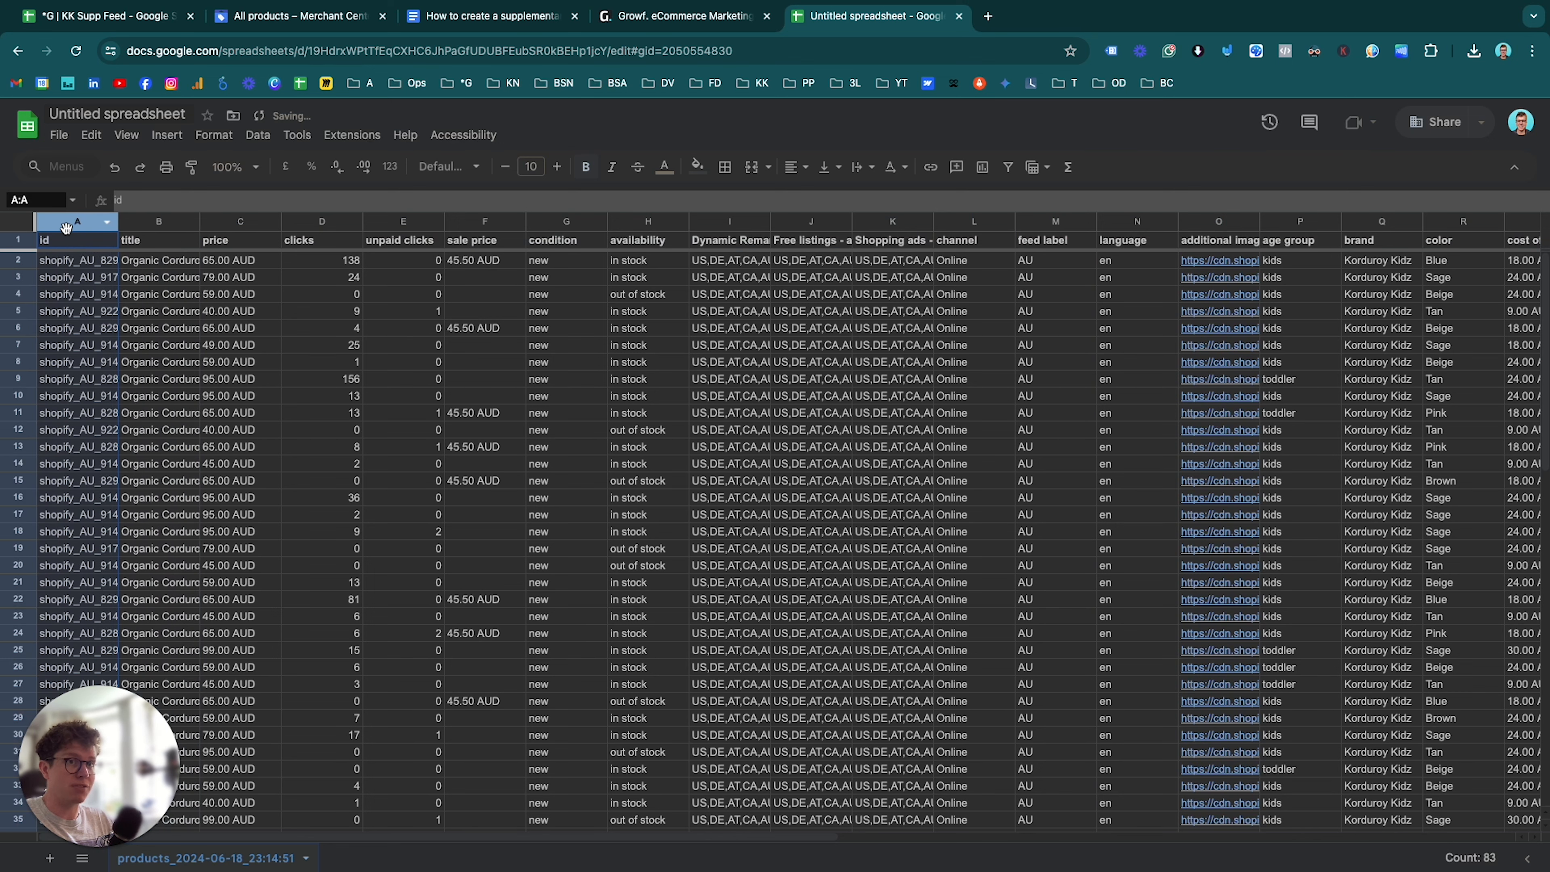
{"action": "double_click", "coordinate": [118, 222]}
{"action": "left_click", "coordinate": [331, 450]}
Freeze the id column so the product IDs stay in place when browsing across the sheet
{"action": "left_click", "coordinate": [212, 223]}
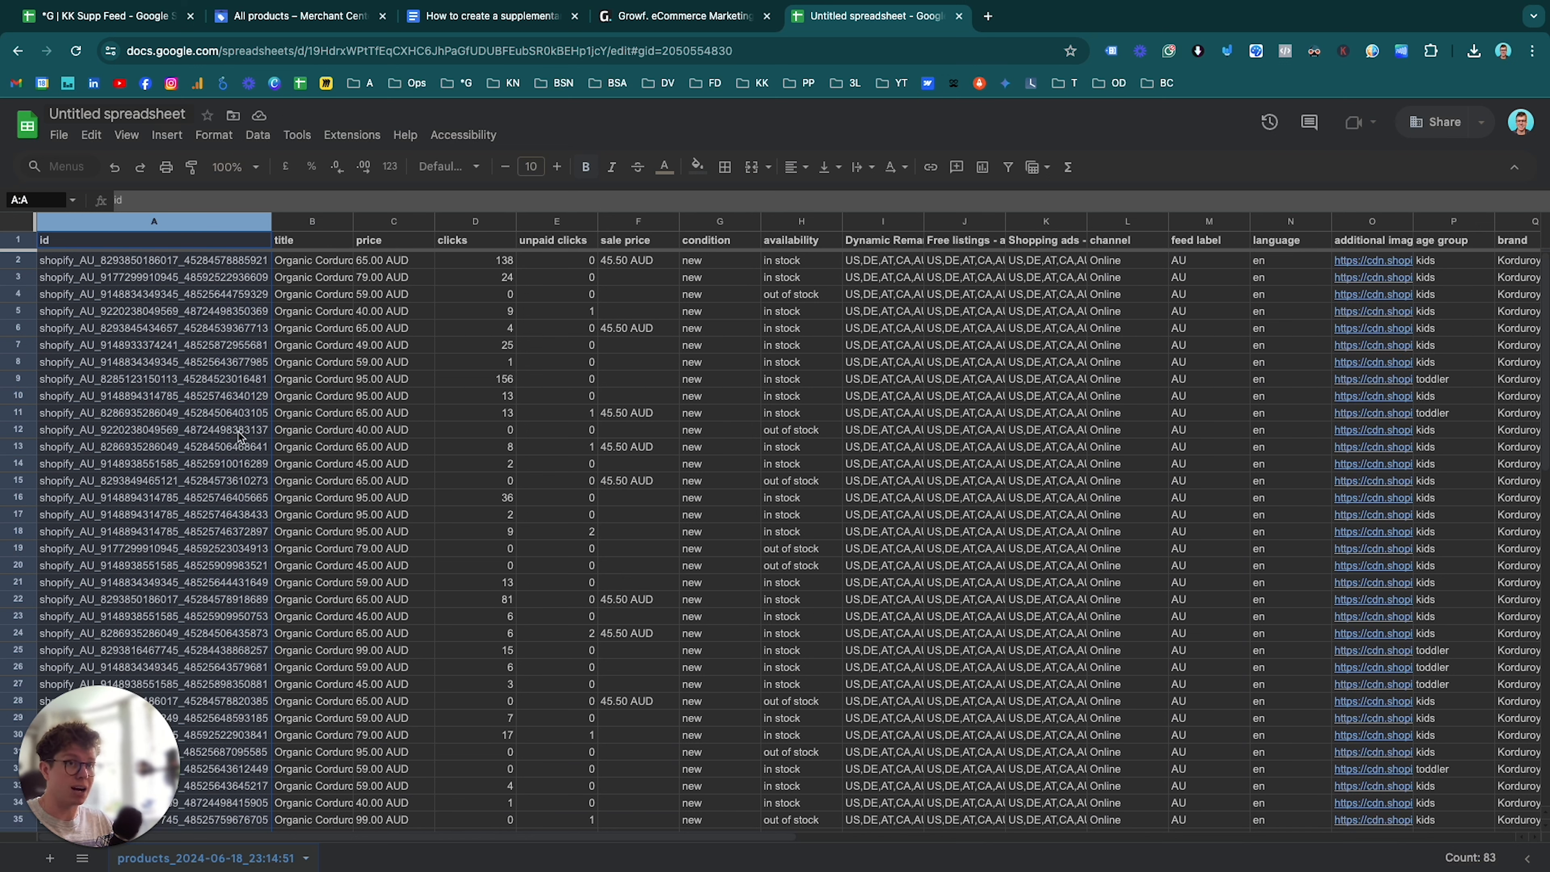
{"action": "left_click", "coordinate": [127, 138]}
{"action": "mouse_move", "coordinate": [206, 193]}
{"action": "left_click", "coordinate": [439, 342]}
{"action": "scroll", "coordinate": [435, 486], "scroll_direction": "right", "scroll_amount": 5}
{"action": "scroll", "coordinate": [435, 485], "scroll_direction": "left", "scroll_amount": 3}
{"action": "scroll", "coordinate": [436, 480], "scroll_direction": "left", "scroll_amount": 2}
{"action": "left_click", "coordinate": [491, 481]}
{"action": "scroll", "coordinate": [508, 462], "scroll_direction": "right", "scroll_amount": 2}
{"action": "scroll", "coordinate": [511, 468], "scroll_direction": "left", "scroll_amount": 1}
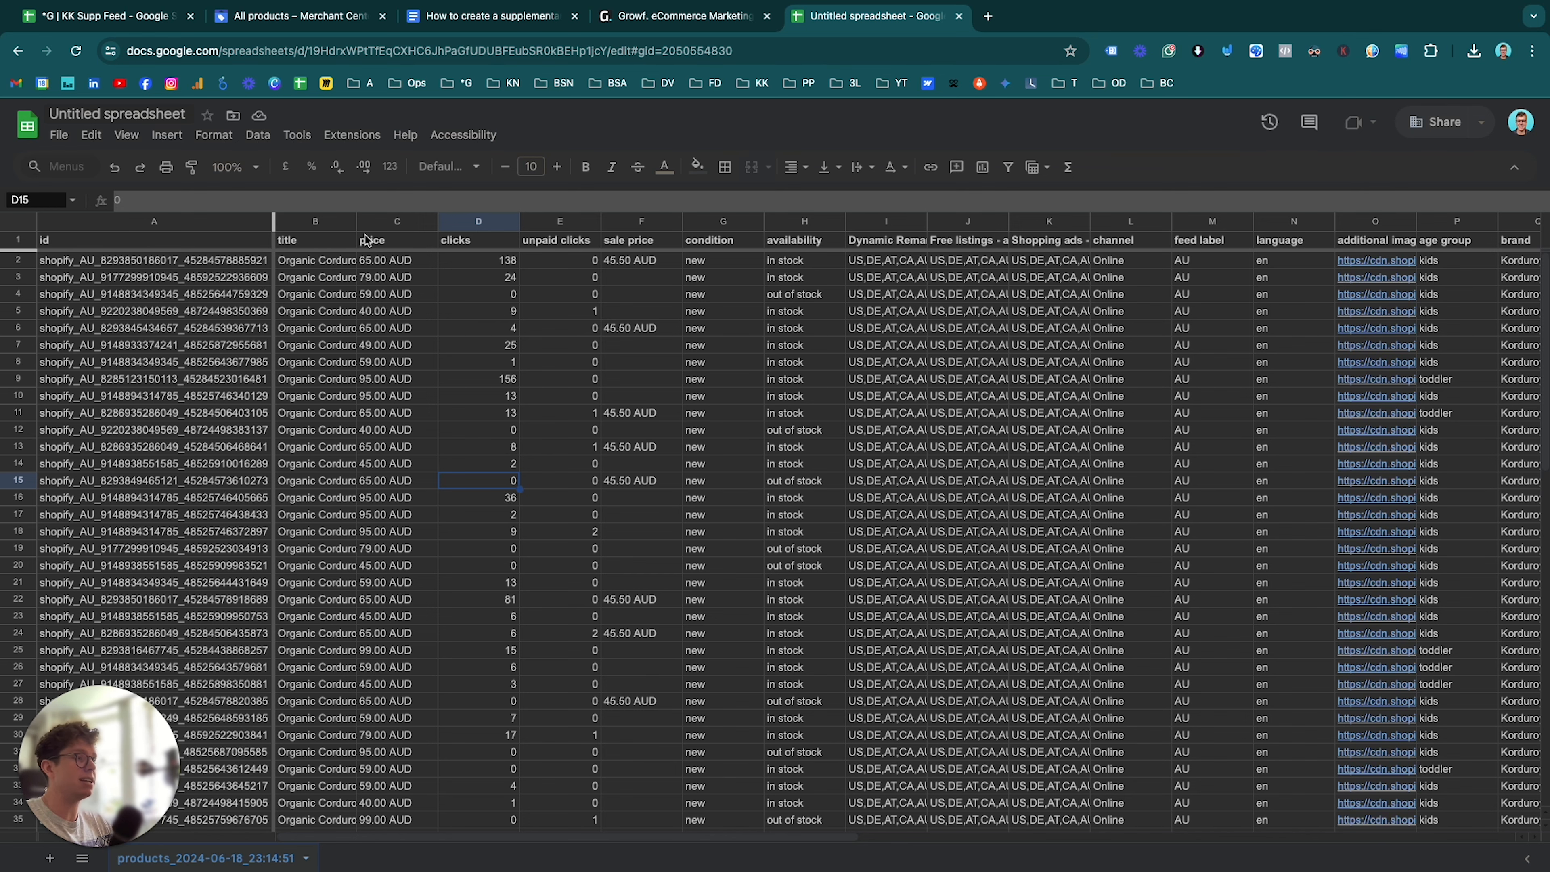
Widen the google product category column to show its full values, and look over the remaining attribute columns
{"action": "scroll", "coordinate": [365, 235], "scroll_direction": "right", "scroll_amount": 10}
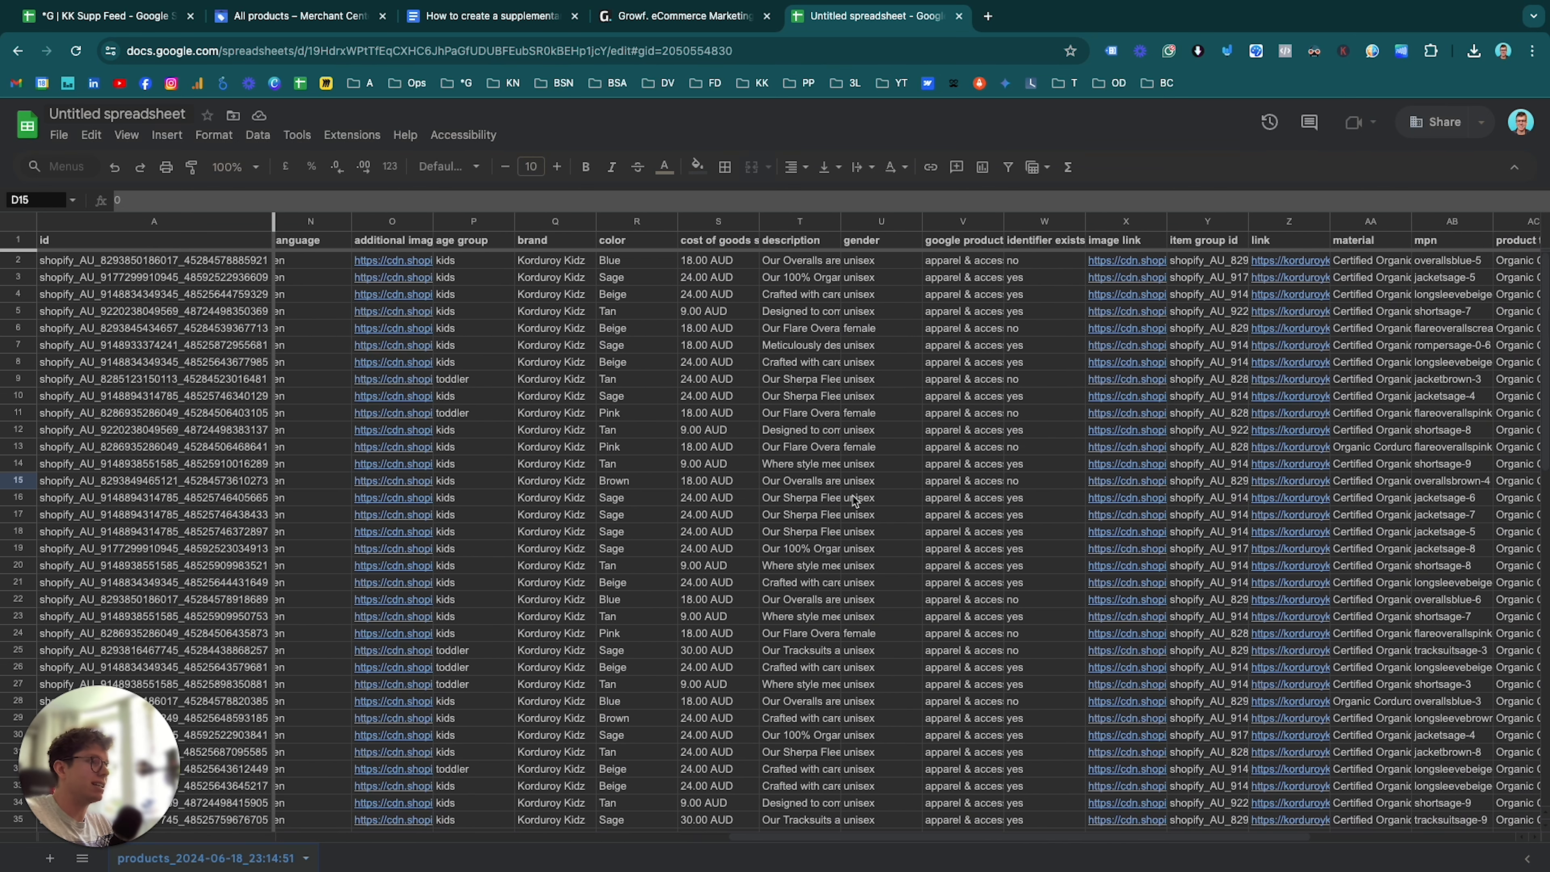
{"action": "left_click_drag", "start_coordinate": [1001, 220], "coordinate": [1268, 223]}
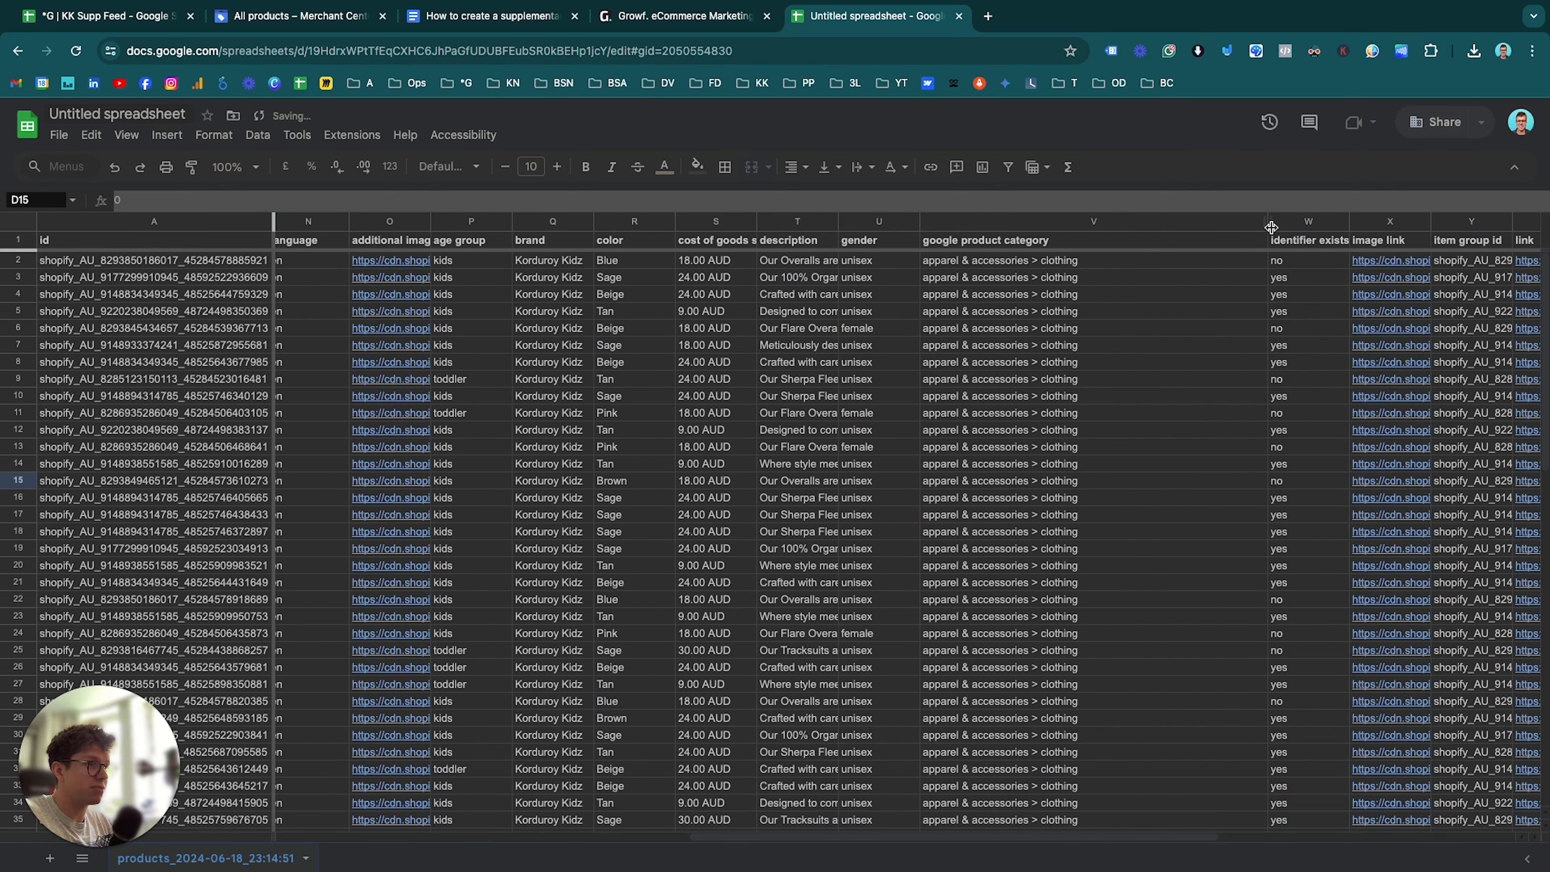
{"action": "scroll", "coordinate": [1092, 427], "scroll_direction": "right", "scroll_amount": 8}
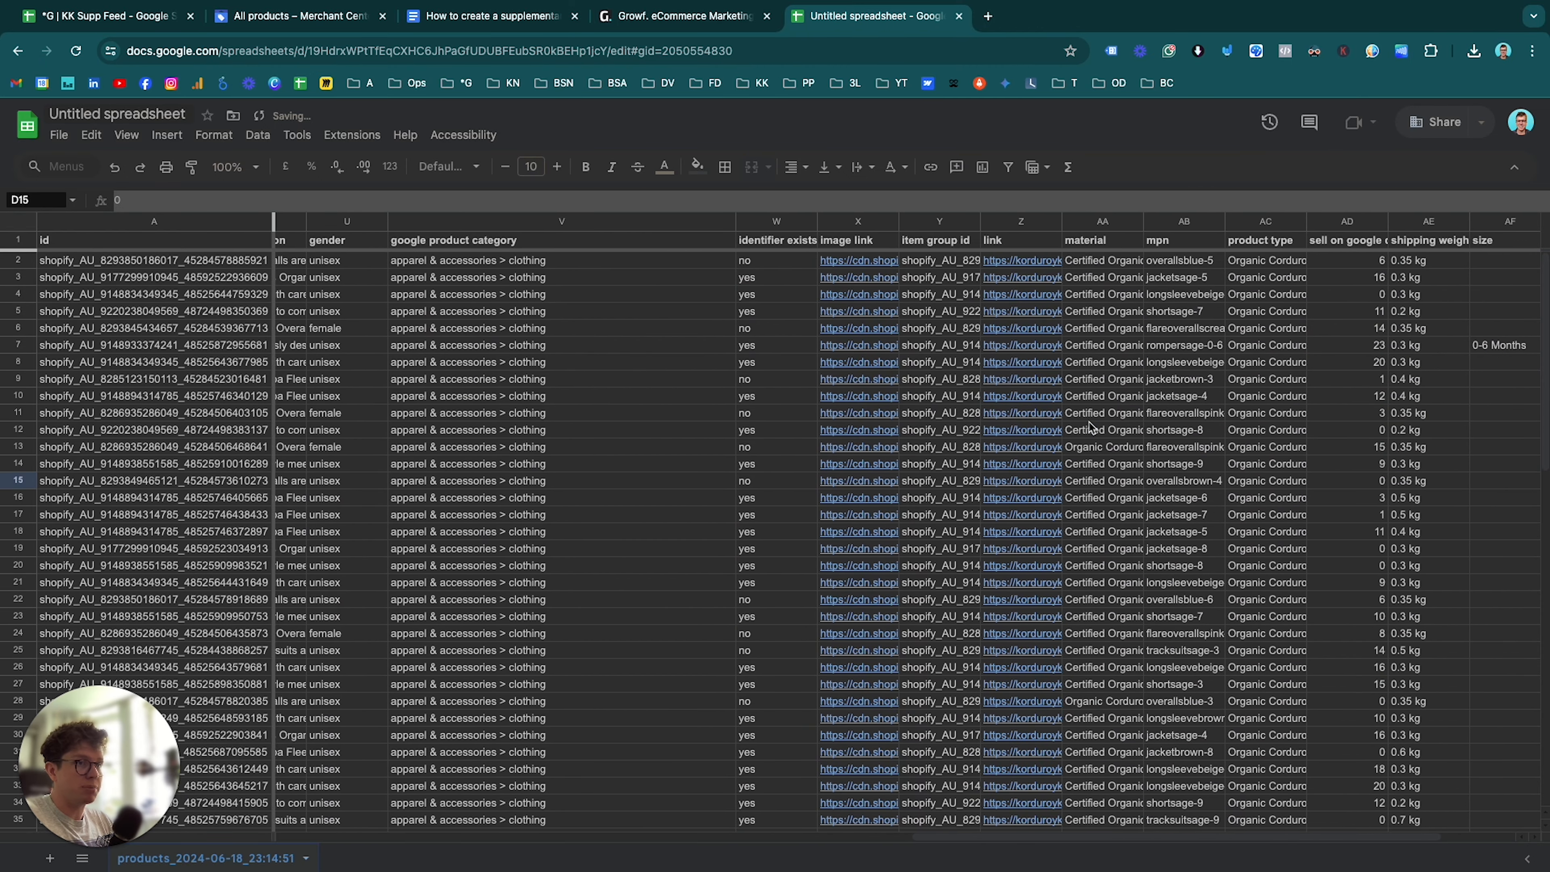
Review the product titles and images in the Merchant Center list, and check the first google product category value in the exported sheet
{"action": "left_click", "coordinate": [327, 27]}
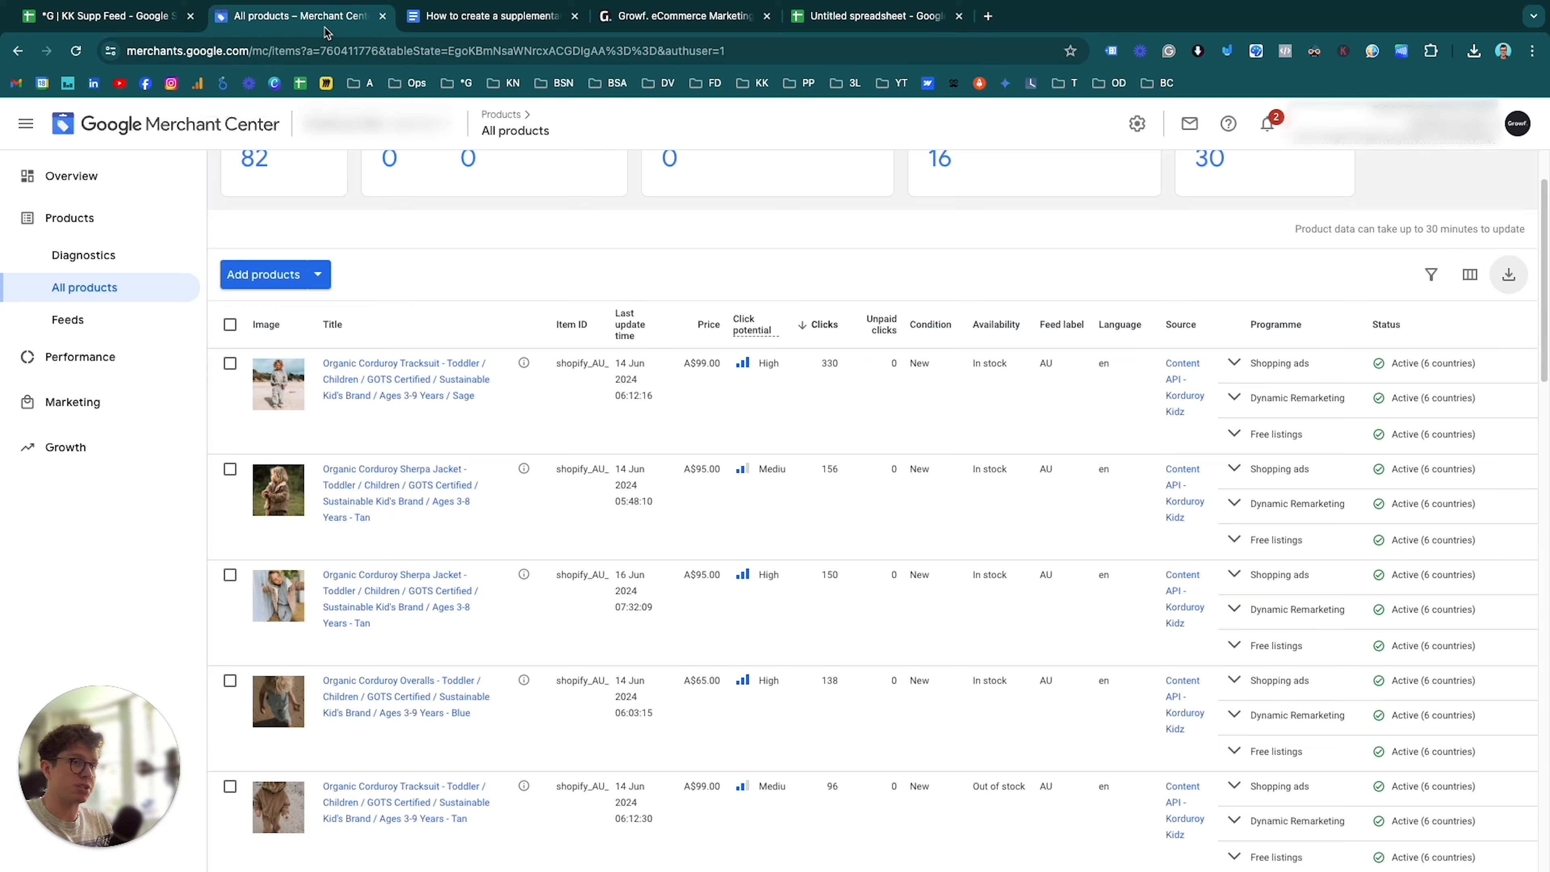
{"action": "scroll", "coordinate": [283, 413], "scroll_direction": "up", "scroll_amount": 5}
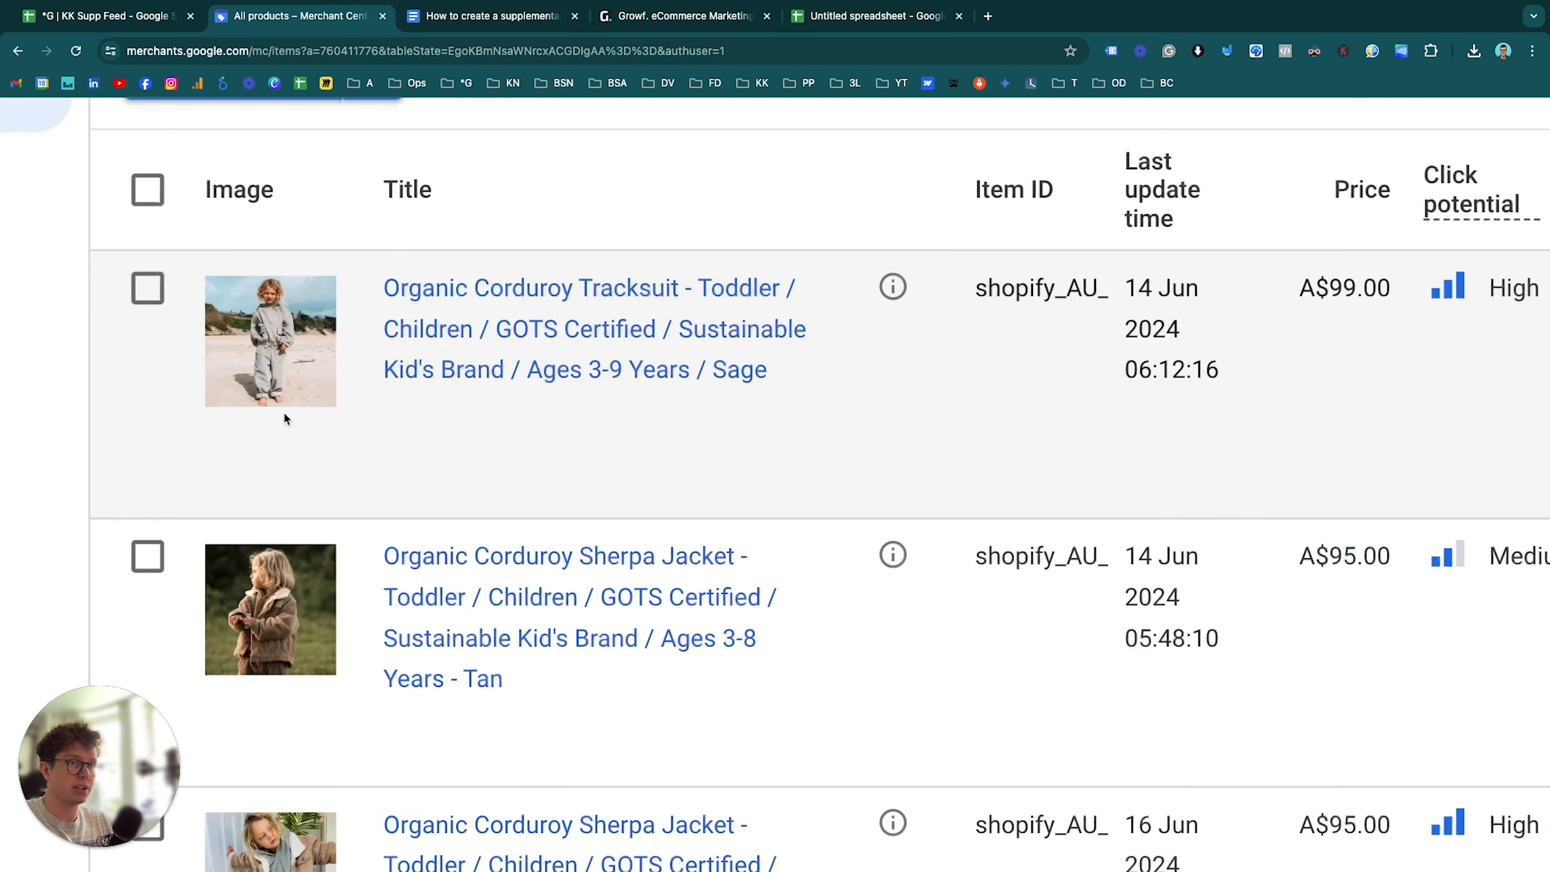
{"action": "scroll", "coordinate": [283, 412], "scroll_direction": "up", "scroll_amount": 1}
{"action": "scroll", "coordinate": [355, 631], "scroll_direction": "down", "scroll_amount": 2}
{"action": "scroll", "coordinate": [356, 630], "scroll_direction": "down", "scroll_amount": 10}
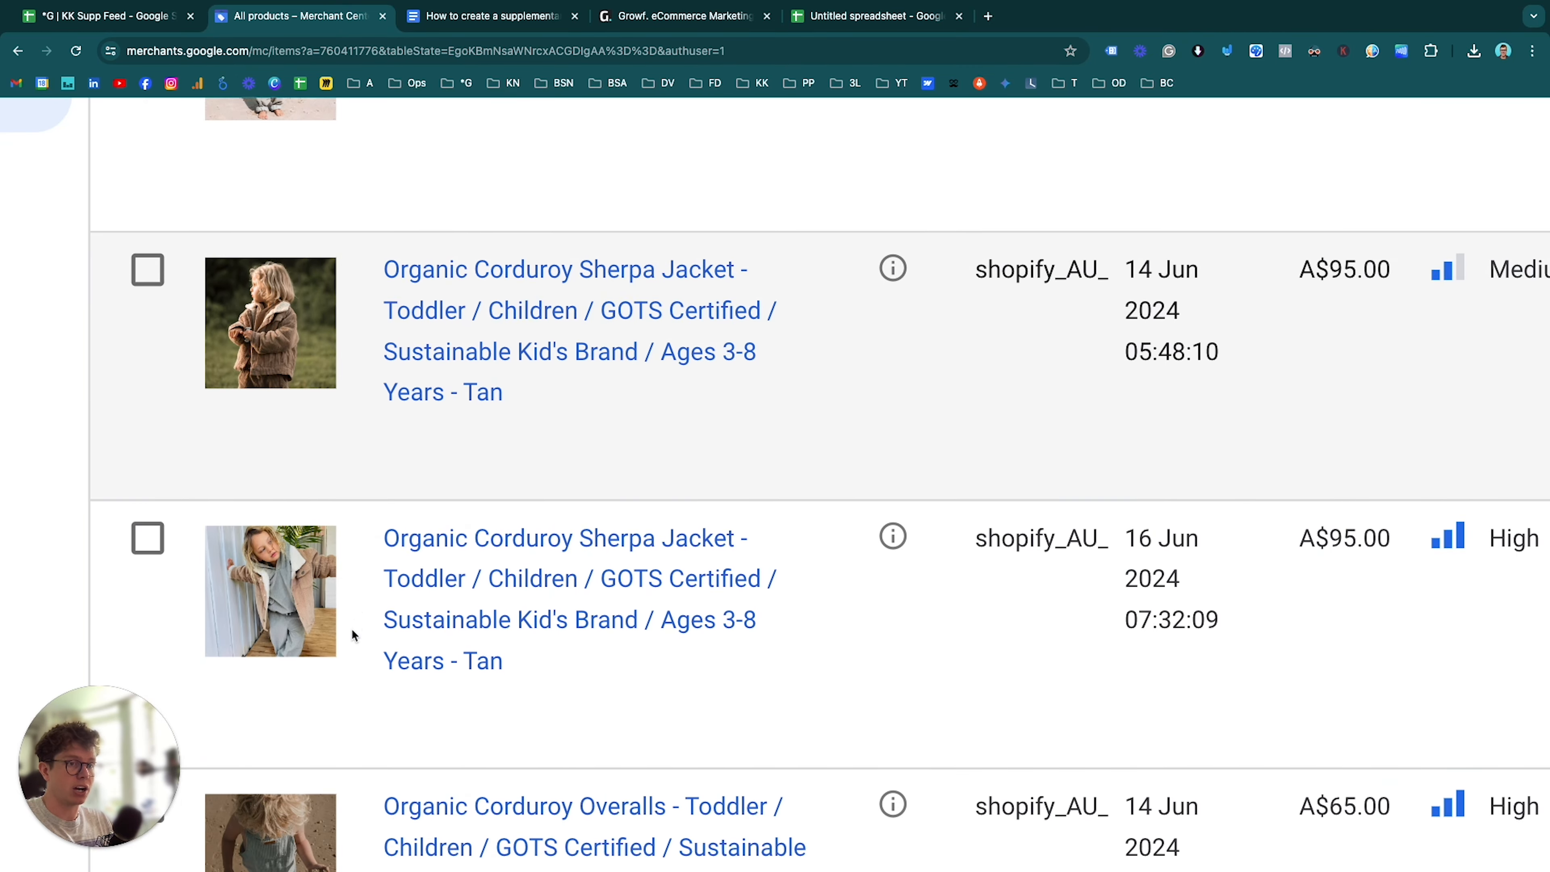
{"action": "scroll", "coordinate": [377, 630], "scroll_direction": "down", "scroll_amount": 3}
{"action": "left_click", "coordinate": [862, 20]}
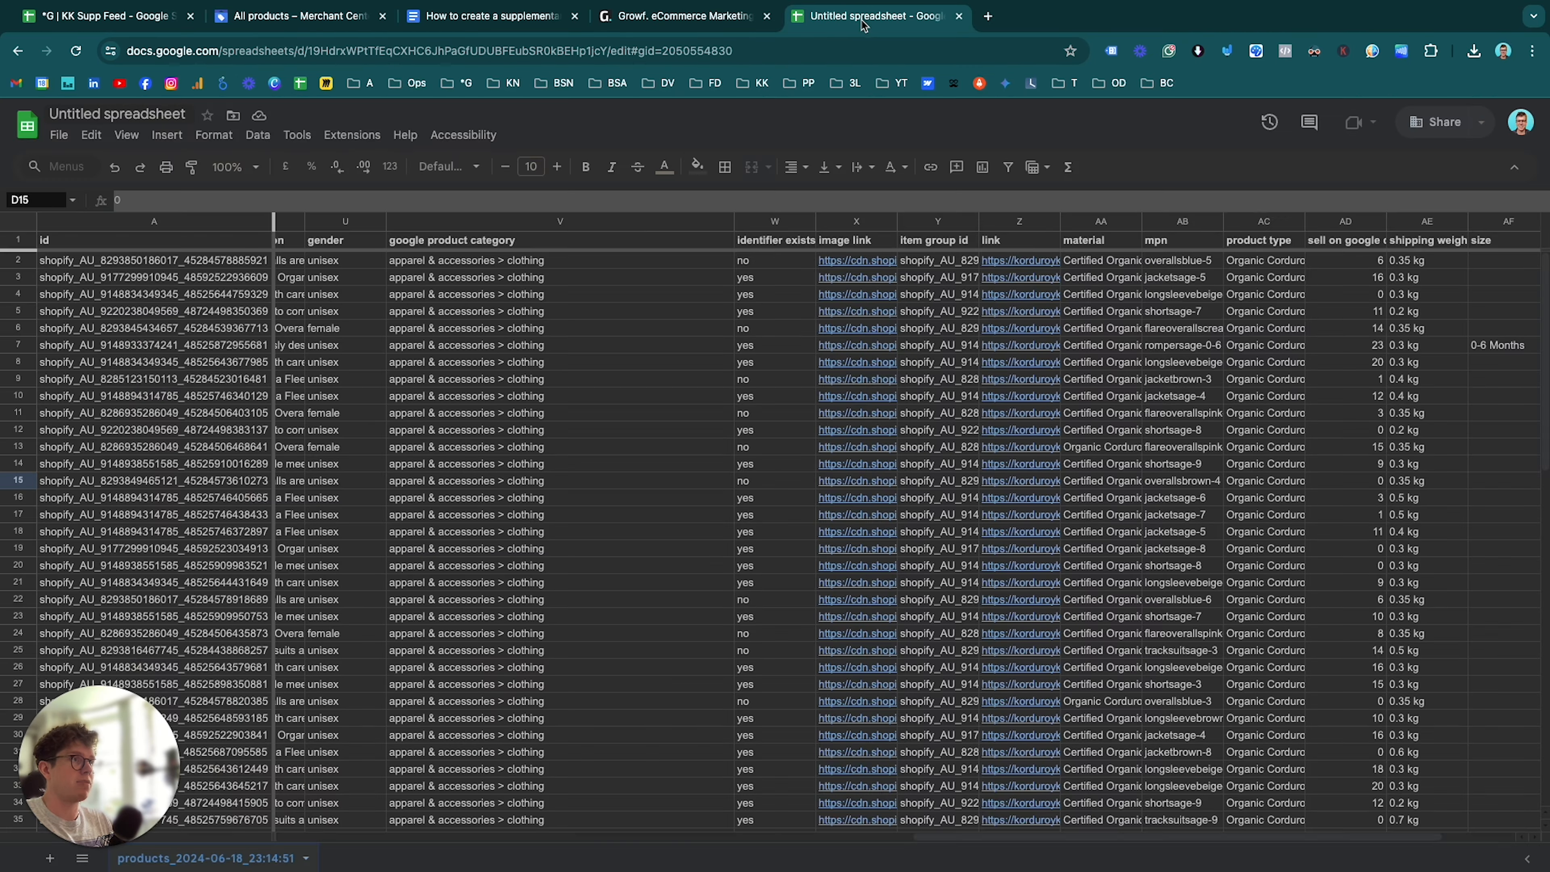
{"action": "left_click", "coordinate": [474, 264]}
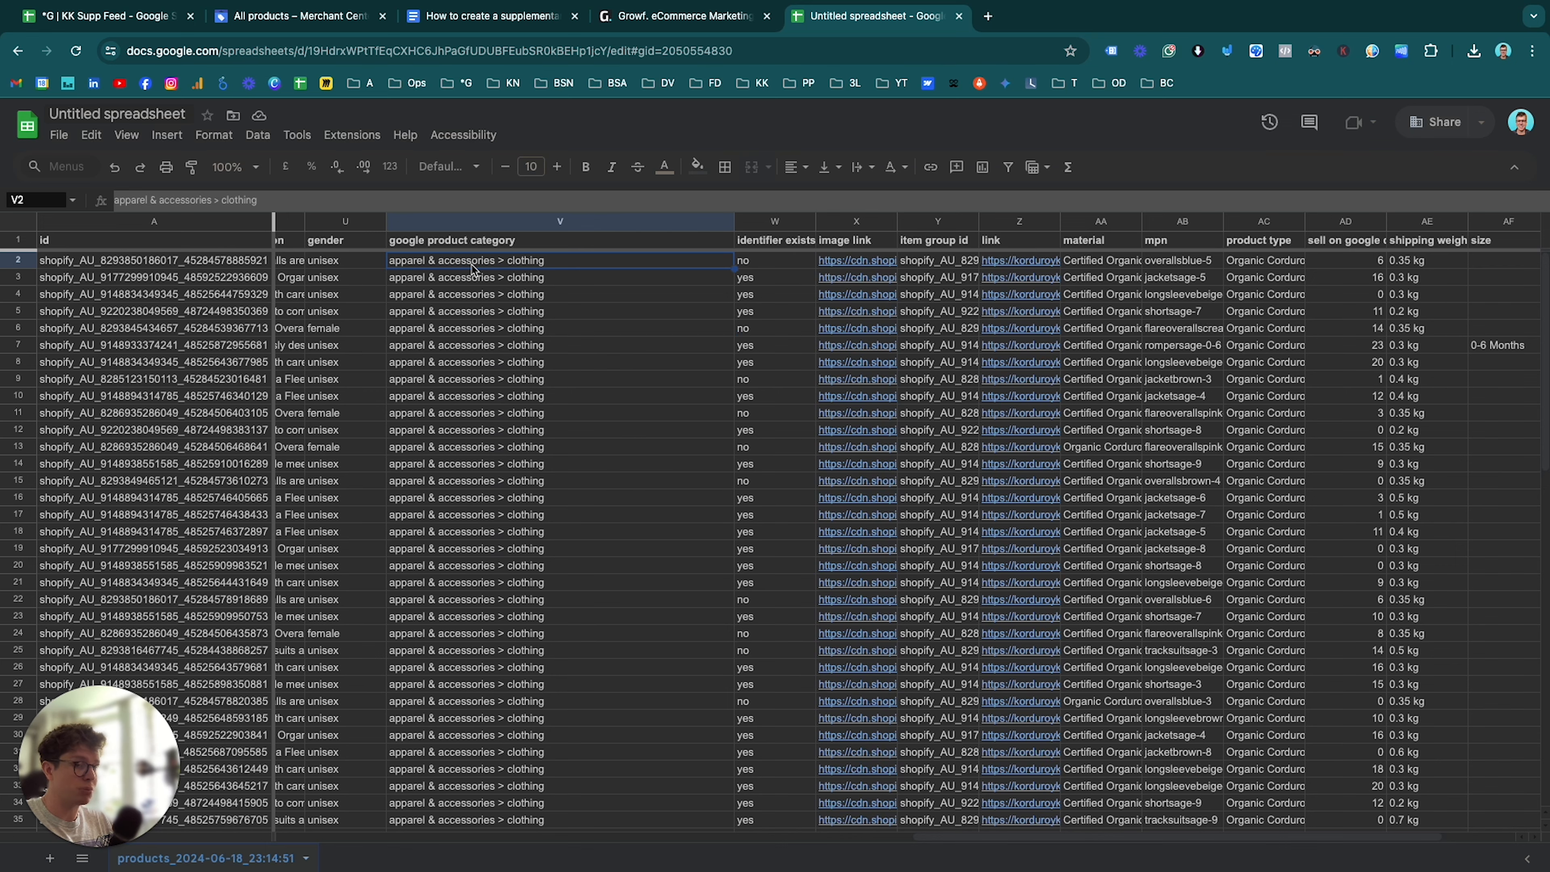
Delete columns C to U, from price through gender, in the exported product sheet
{"action": "scroll", "coordinate": [711, 410], "scroll_direction": "left", "scroll_amount": 15}
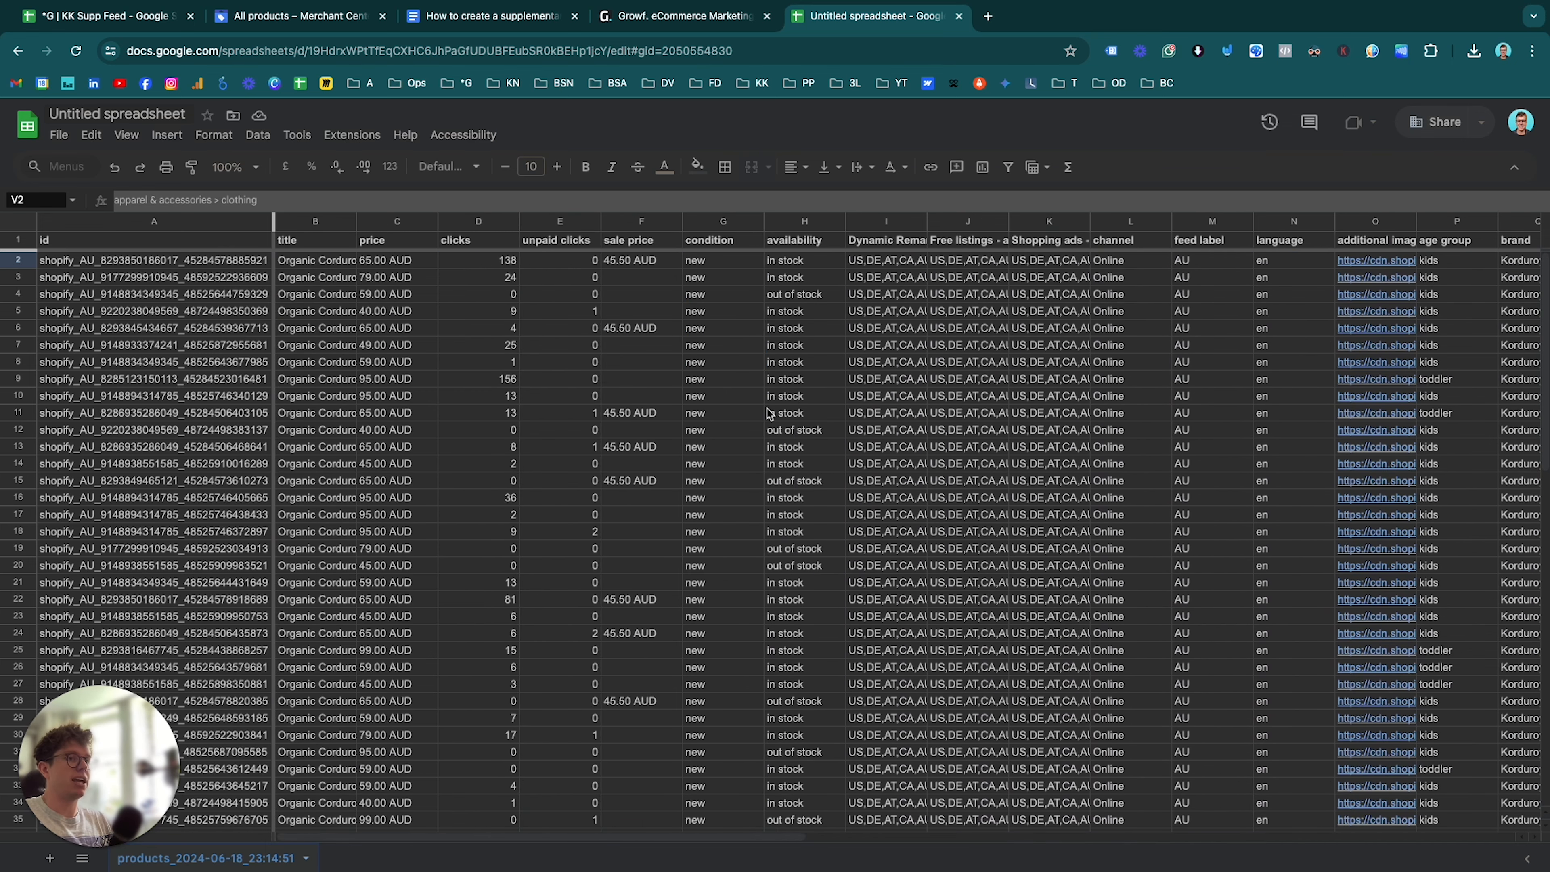
{"action": "left_click", "coordinate": [390, 221]}
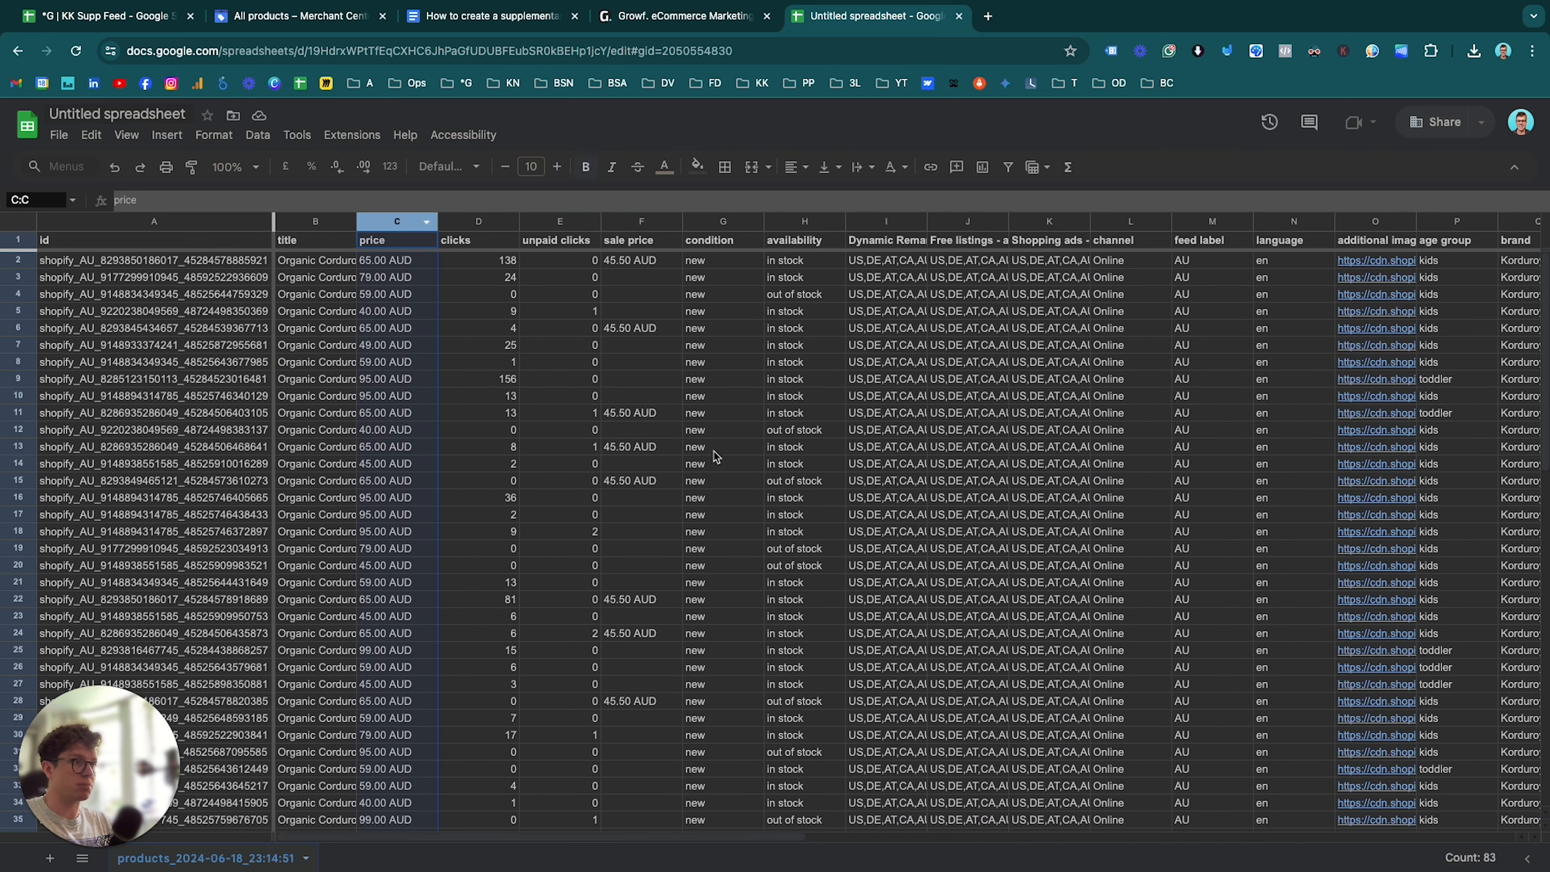
{"action": "scroll", "coordinate": [715, 456], "scroll_direction": "right", "scroll_amount": 2}
{"action": "scroll", "coordinate": [715, 456], "scroll_direction": "right", "scroll_amount": 10}
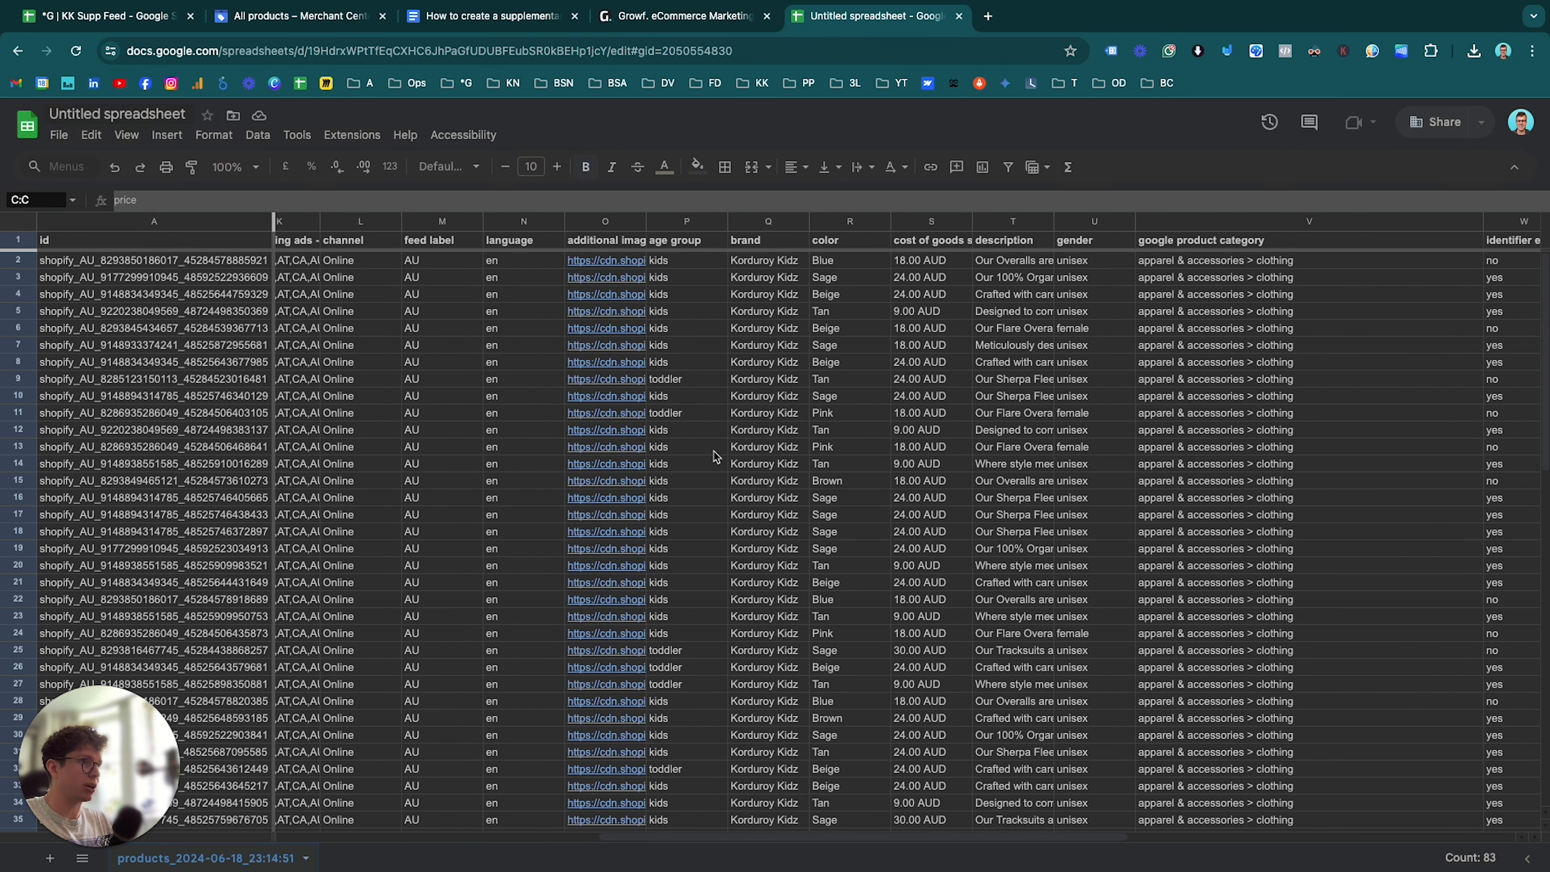
{"action": "left_click", "coordinate": [1001, 221], "text": "shift"}
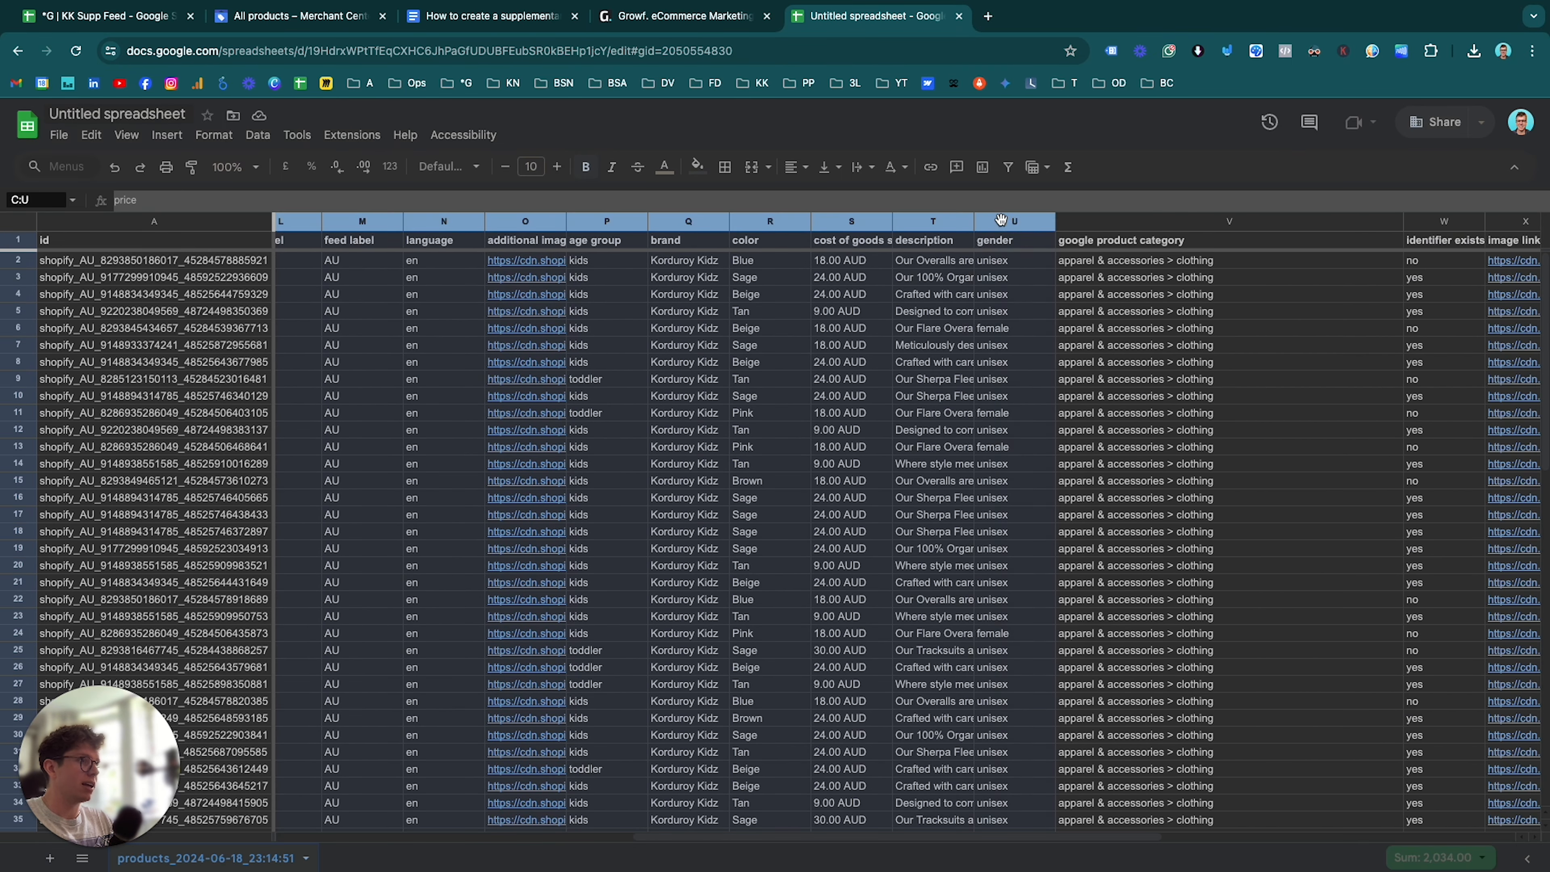
{"action": "right_click", "coordinate": [1004, 222]}
{"action": "left_click", "coordinate": [1065, 409]}
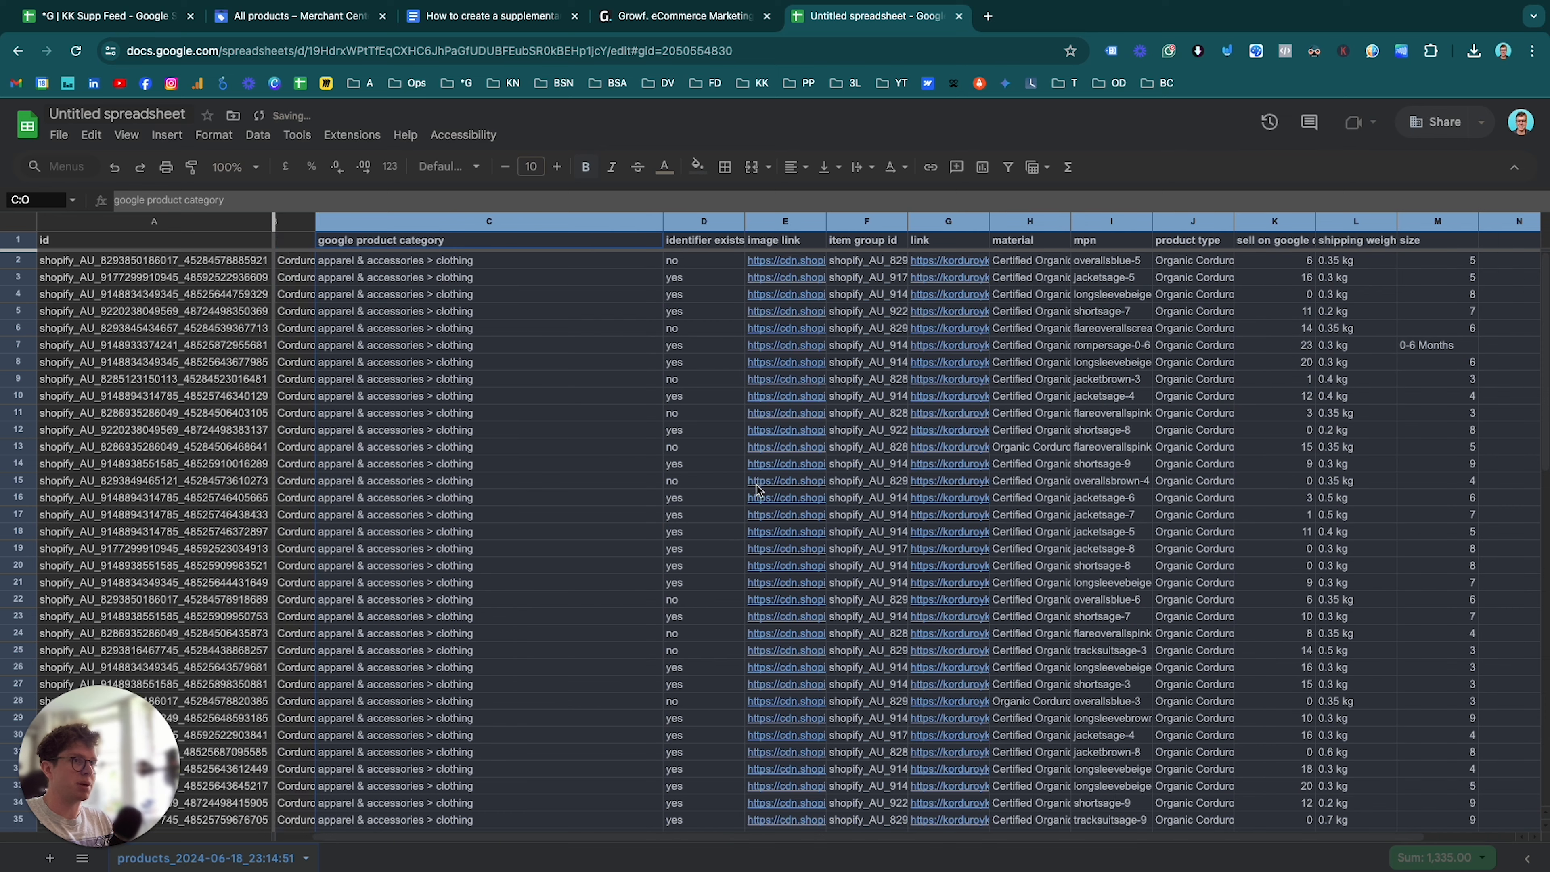
Delete columns D to M, from identifier exists through size, leaving only id, title and google product category
{"action": "left_click", "coordinate": [752, 221]}
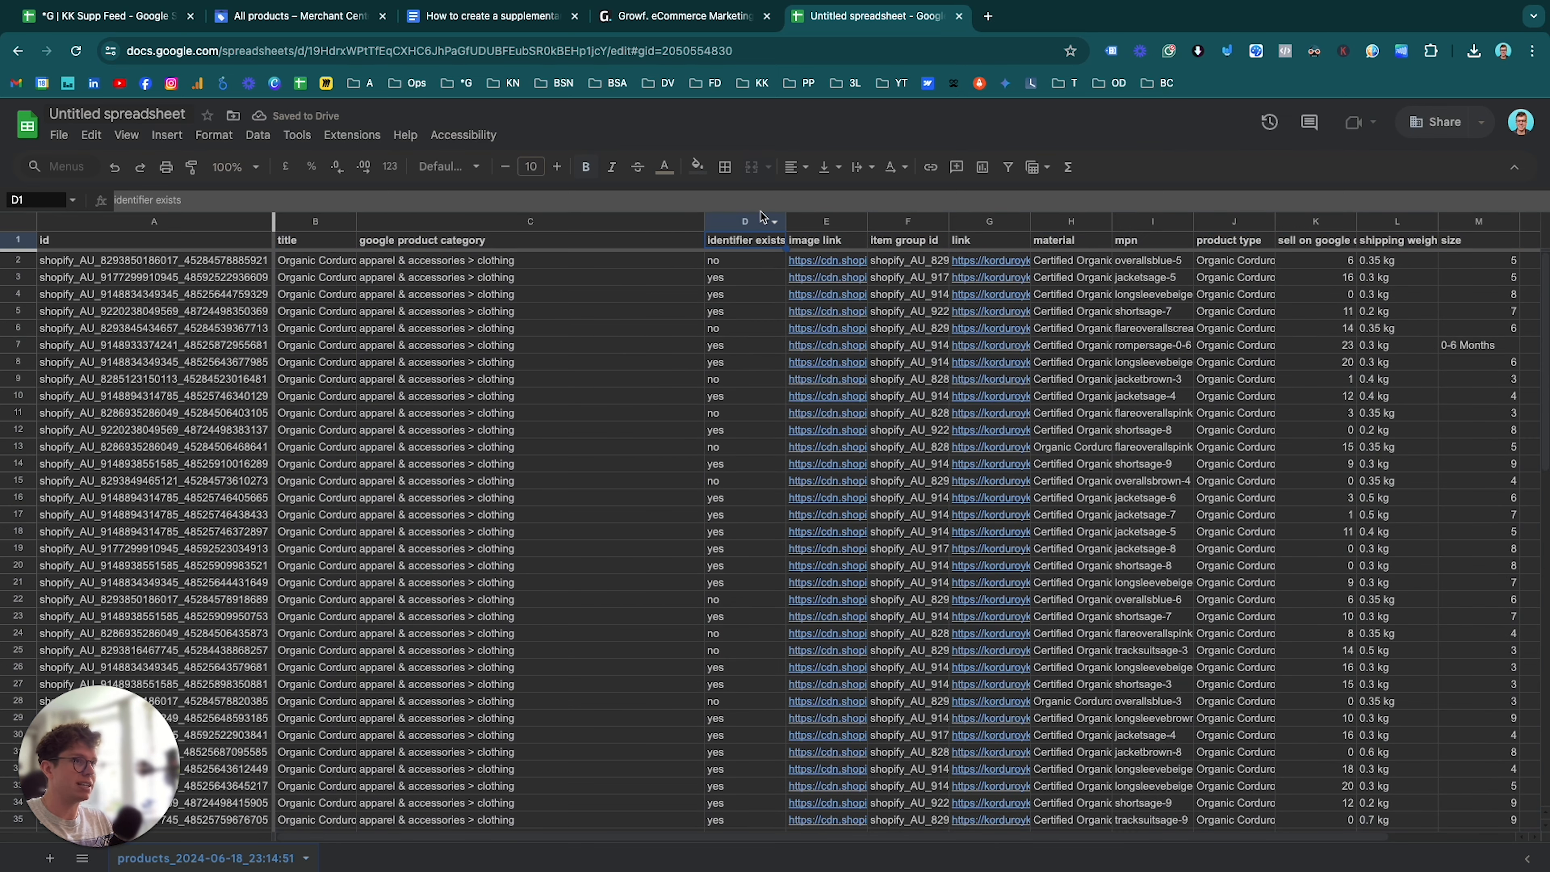
{"action": "scroll", "coordinate": [1037, 305], "scroll_direction": "right", "scroll_amount": 3}
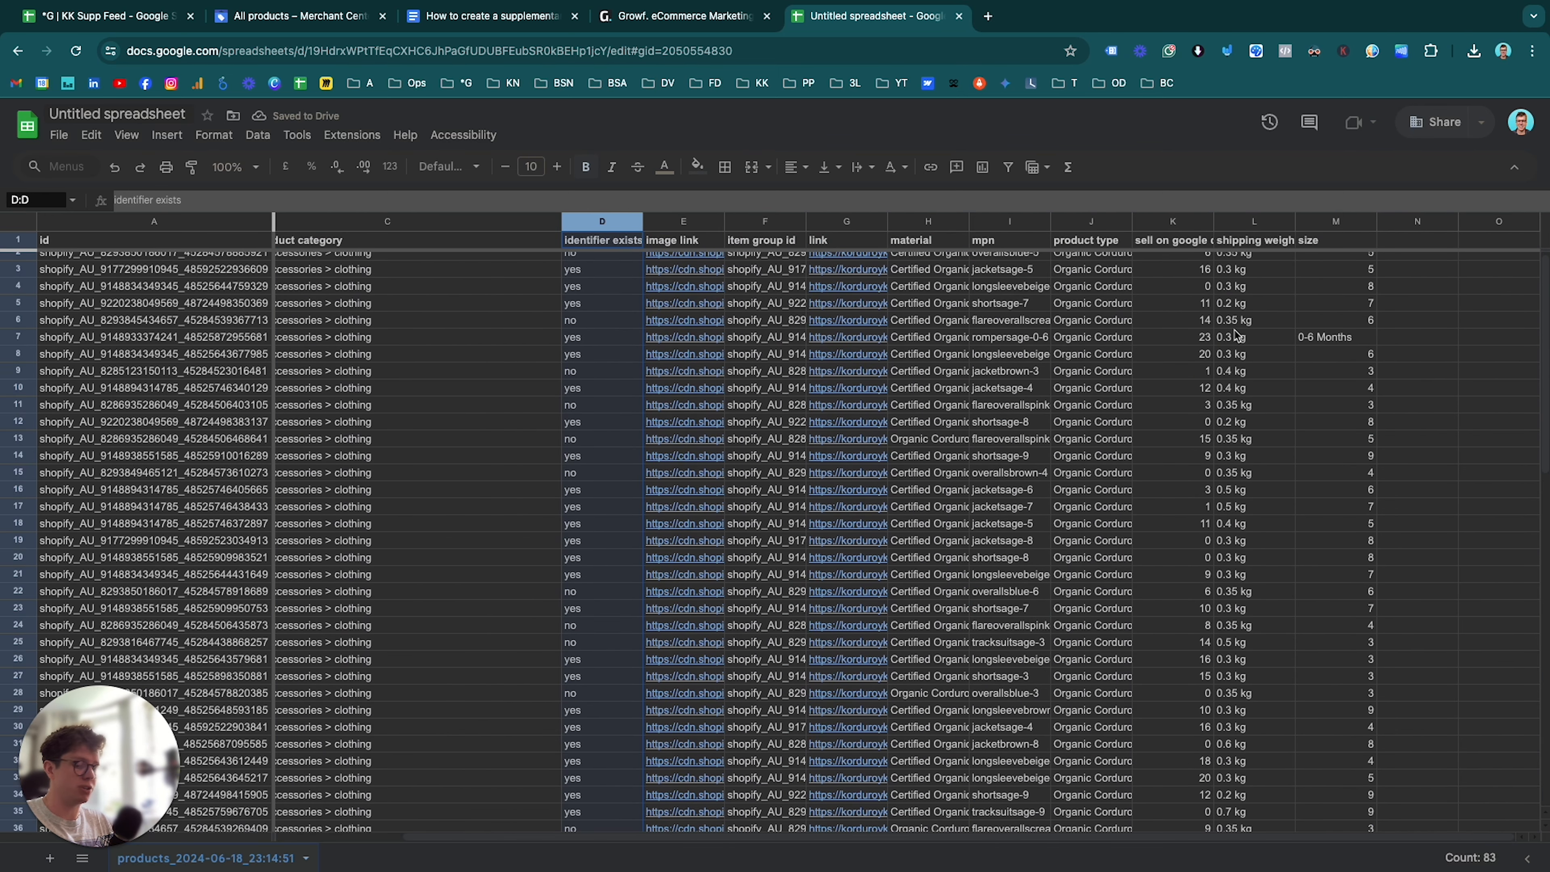
{"action": "left_click", "coordinate": [1345, 221], "text": "shift"}
{"action": "right_click", "coordinate": [1344, 221]}
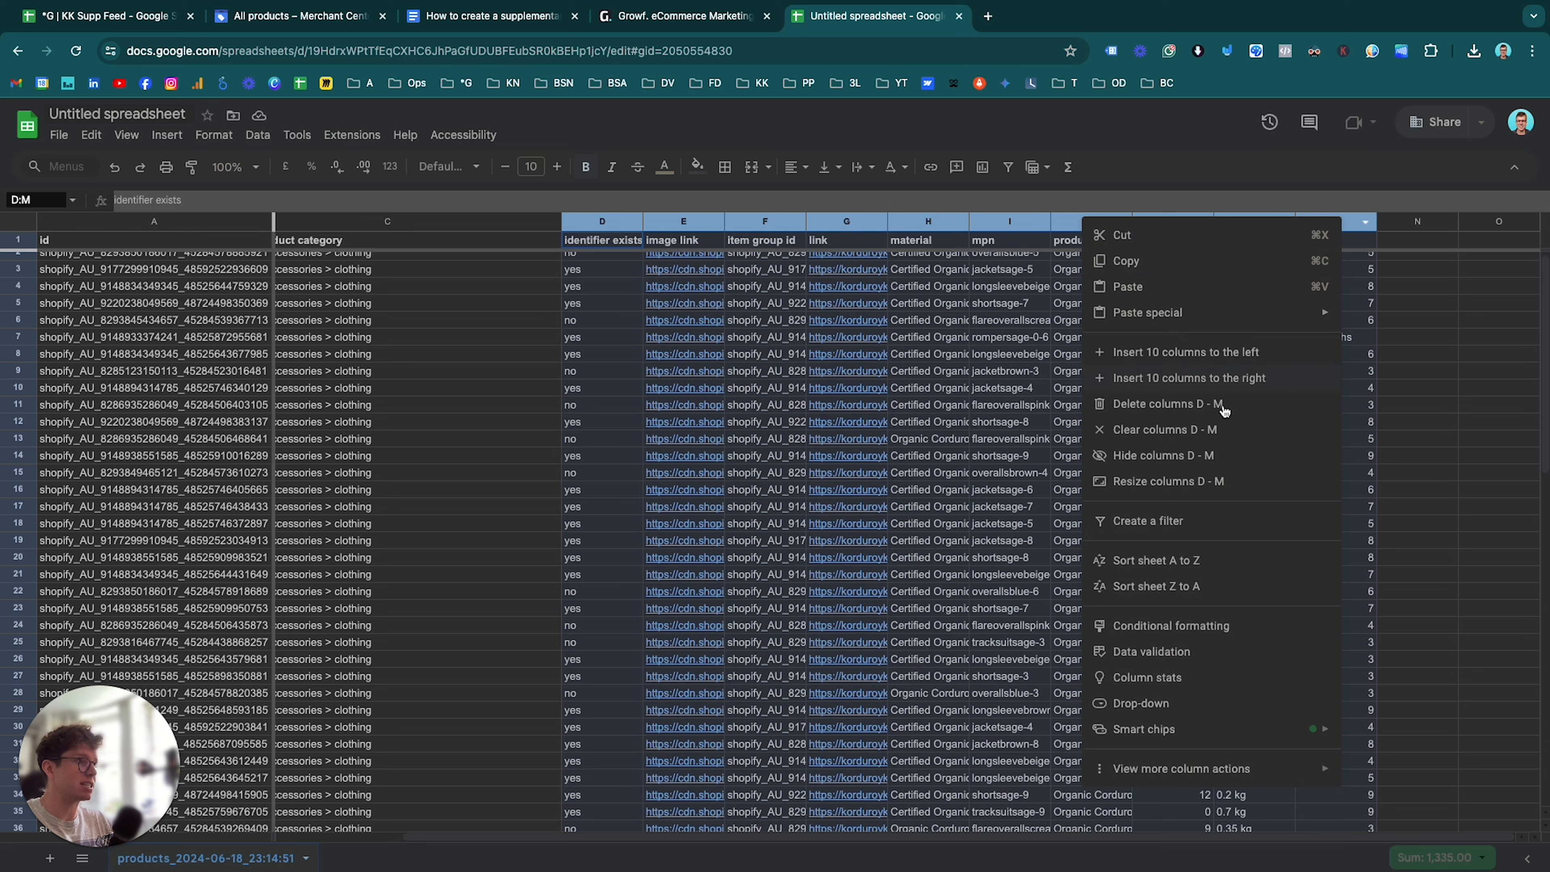
{"action": "left_click", "coordinate": [1175, 408]}
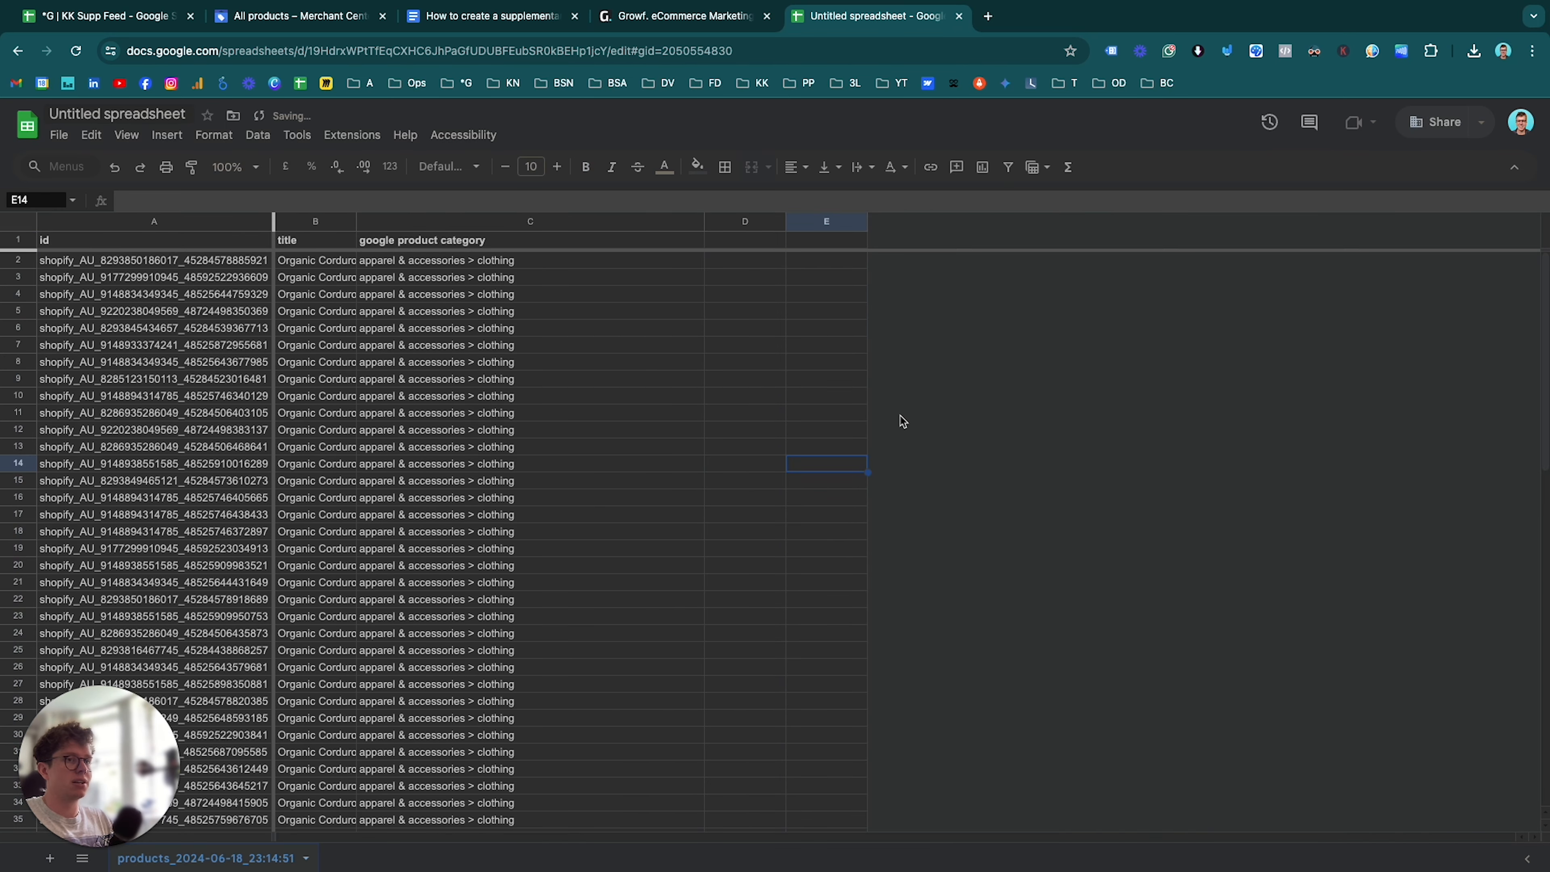
Fit the title column to its full product titles and go over the id, title and google product category headers
{"action": "double_click", "coordinate": [356, 221]}
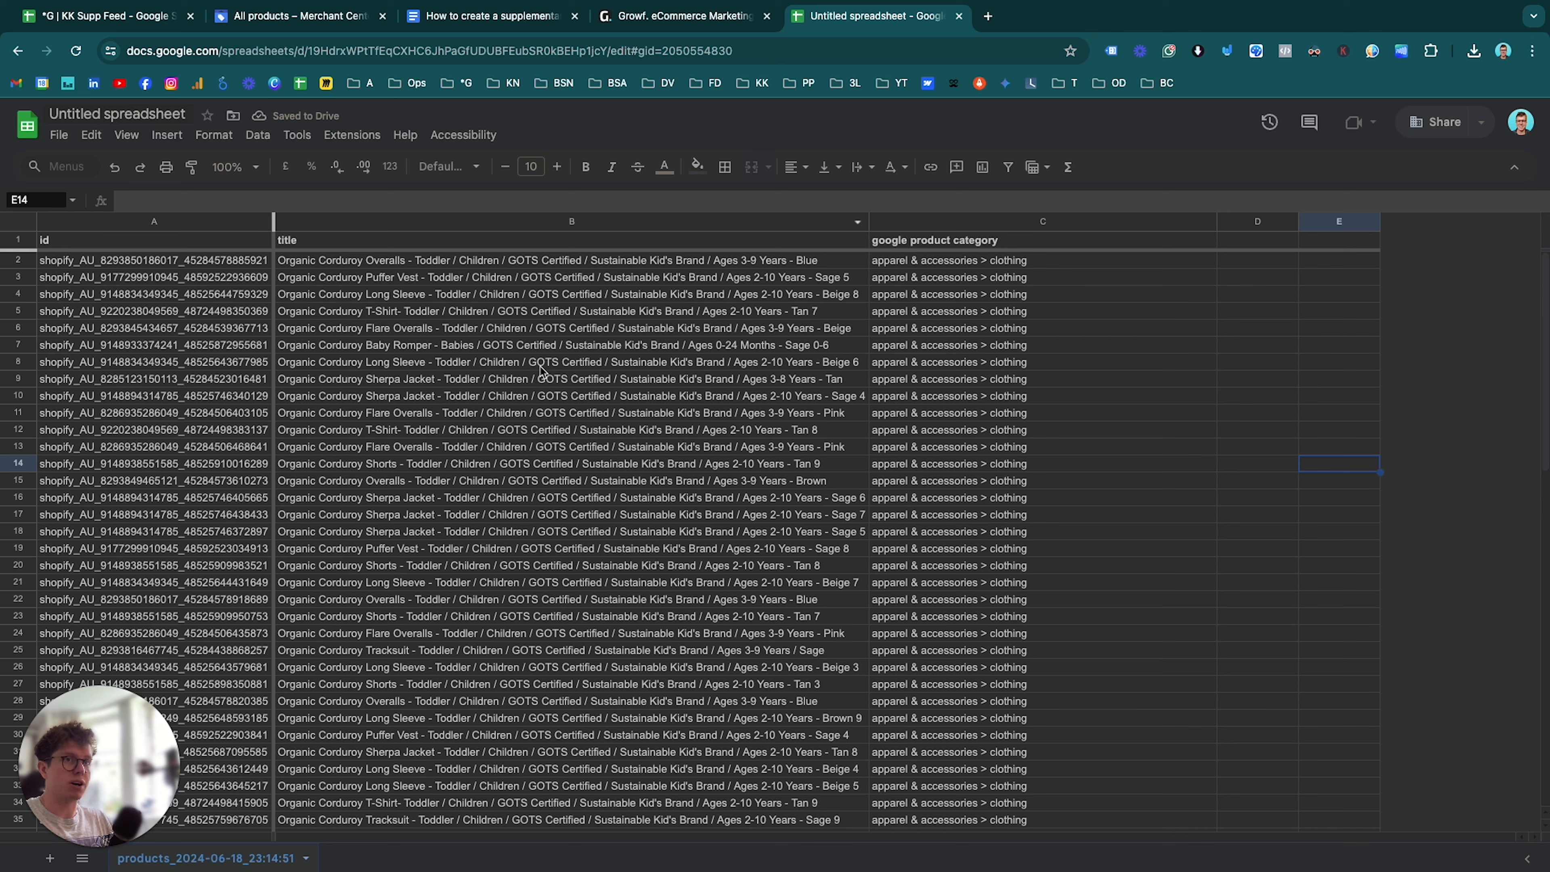
{"action": "left_click", "coordinate": [174, 243]}
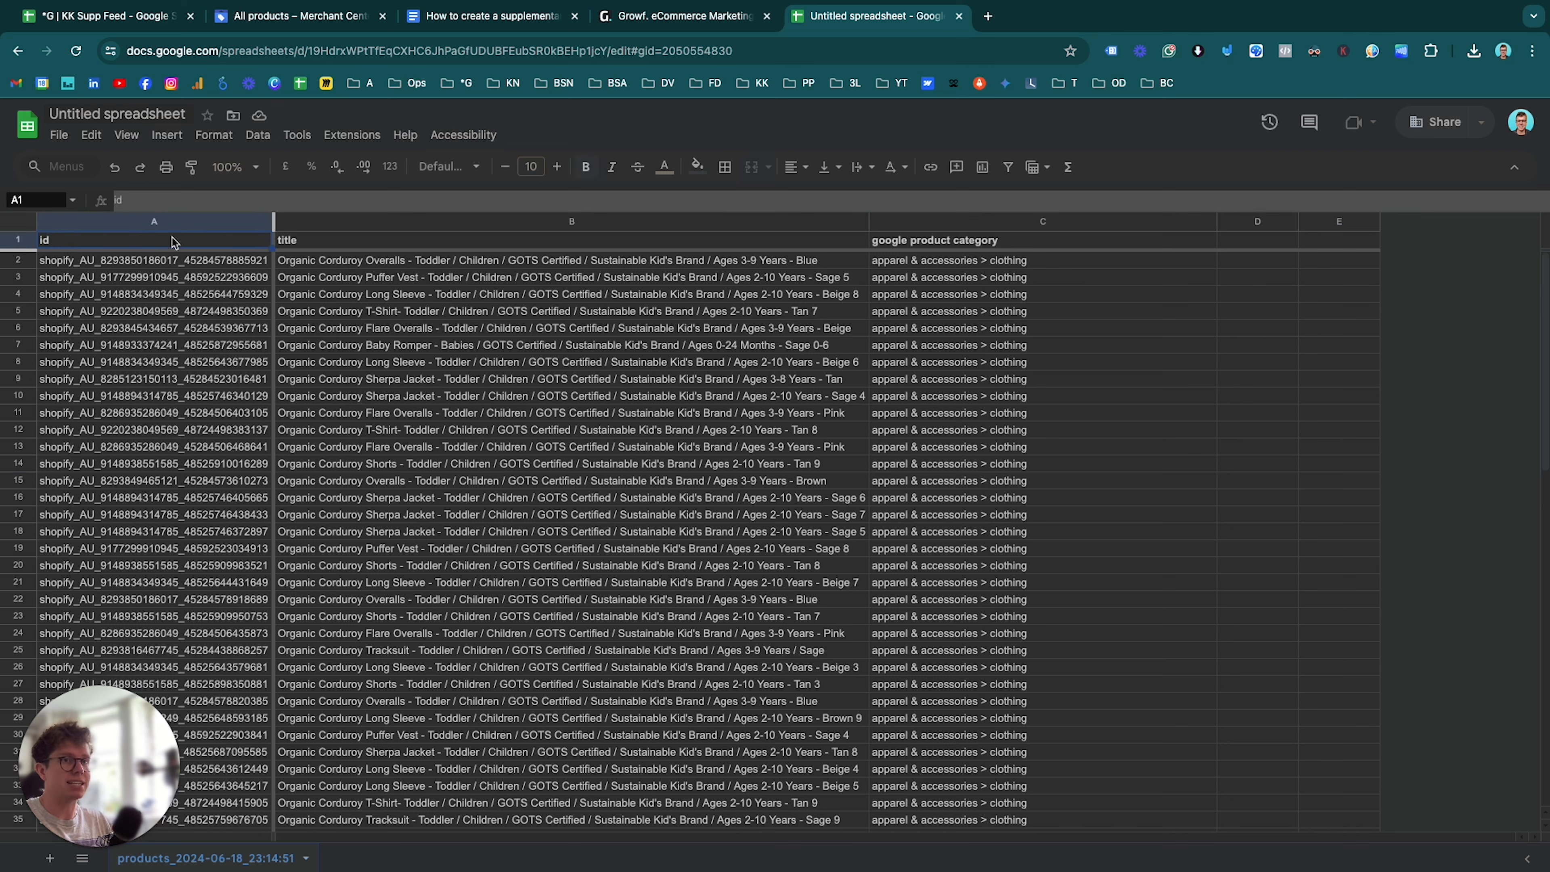
{"action": "left_click", "coordinate": [458, 242]}
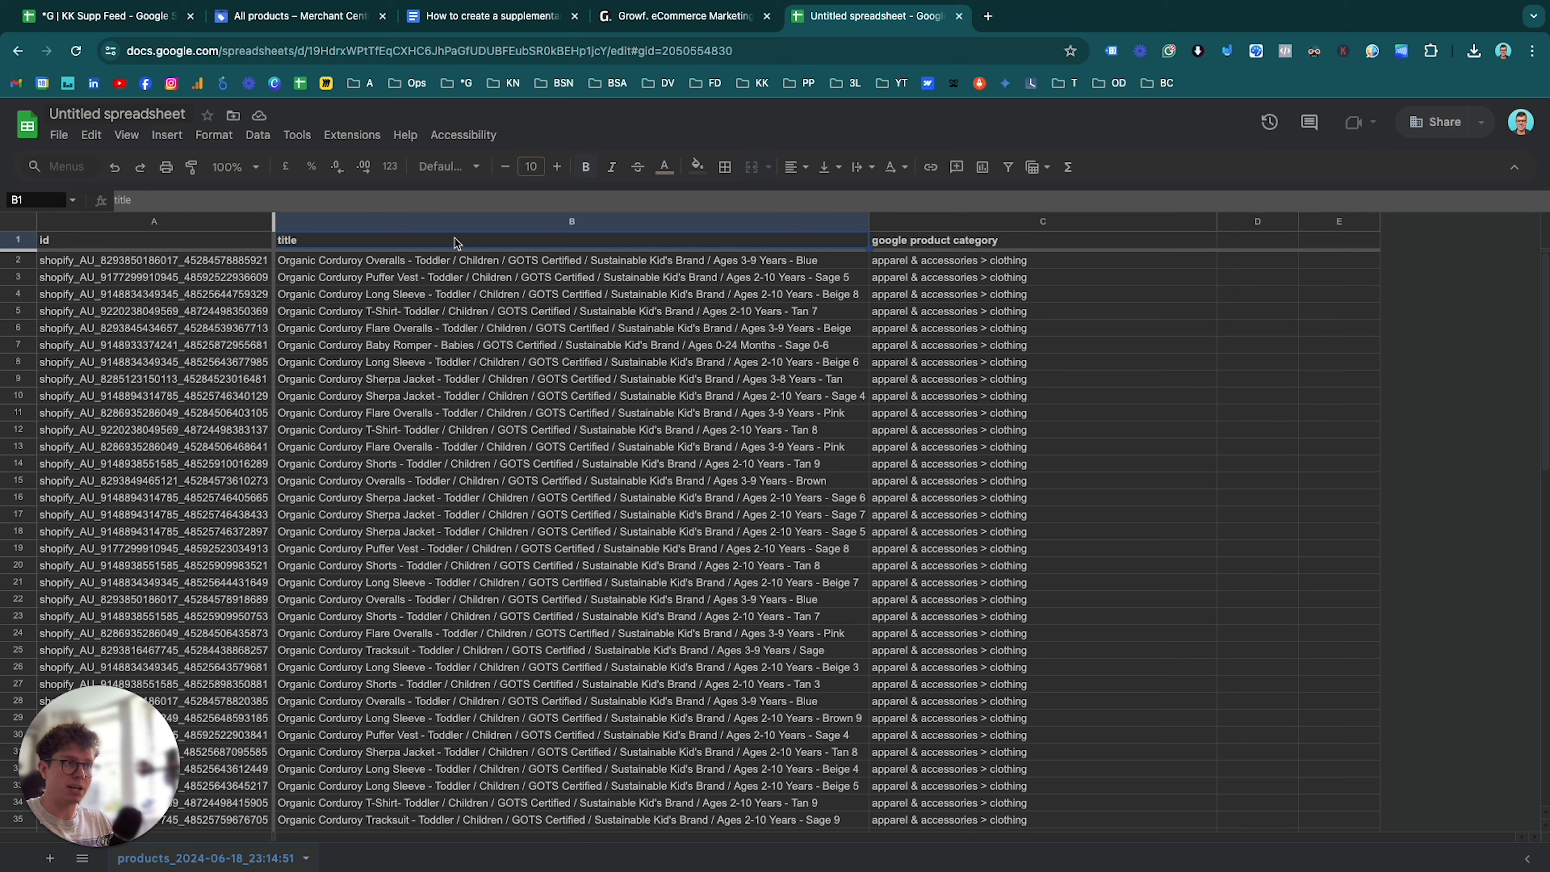
{"action": "left_click", "coordinate": [956, 247]}
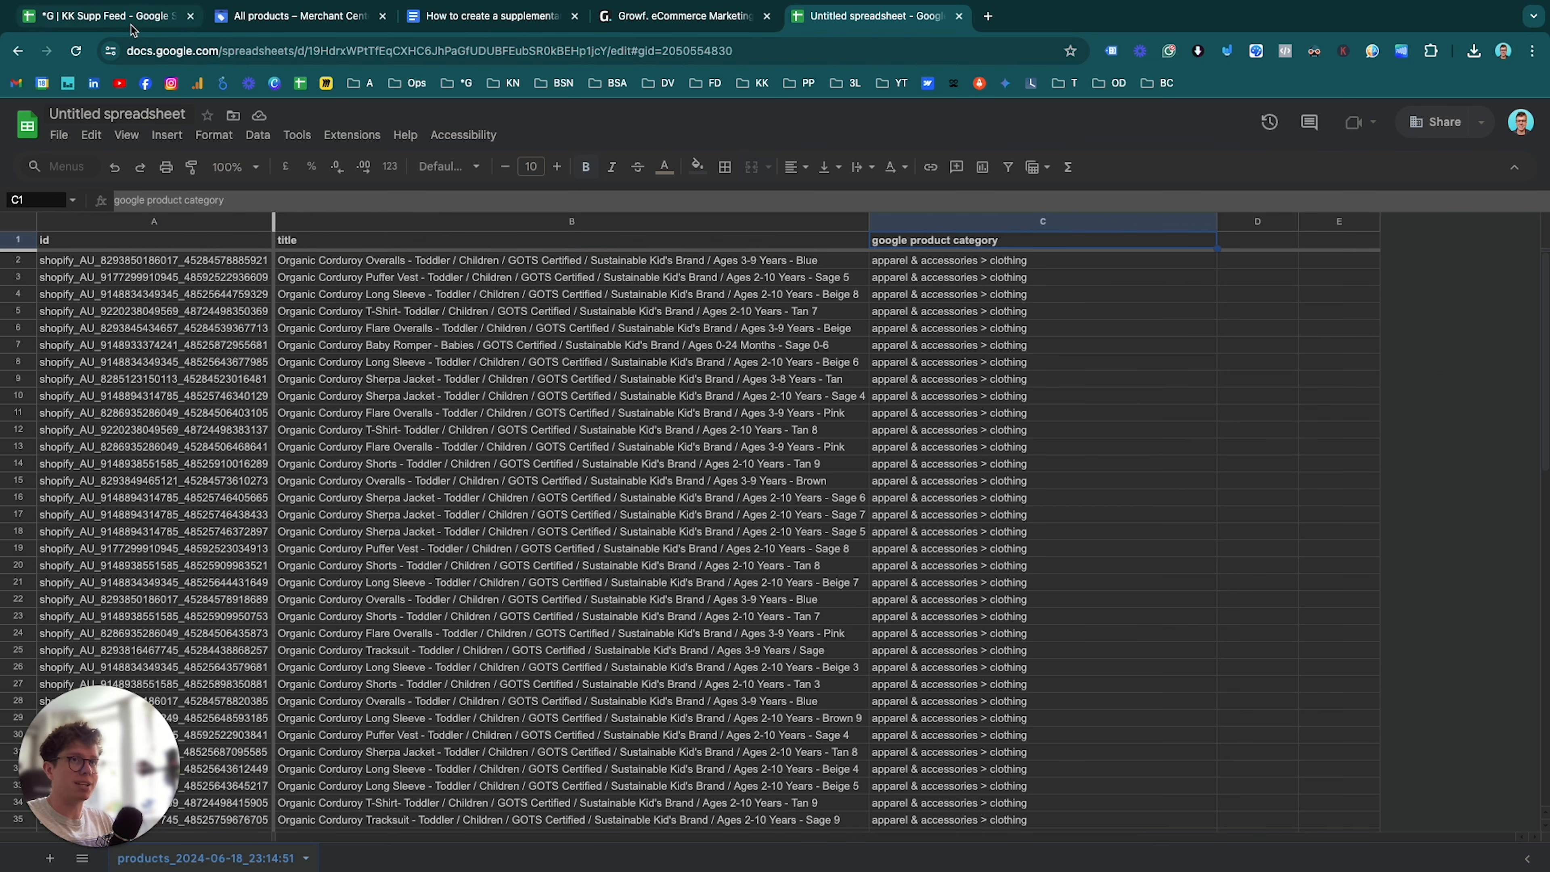
Bring up the prepared KK Supp Feed spreadsheet, place it last among the open pages, and close the untitled spreadsheet
{"action": "left_click", "coordinate": [94, 26]}
{"action": "left_click_drag", "start_coordinate": [87, 16], "coordinate": [851, 23]}
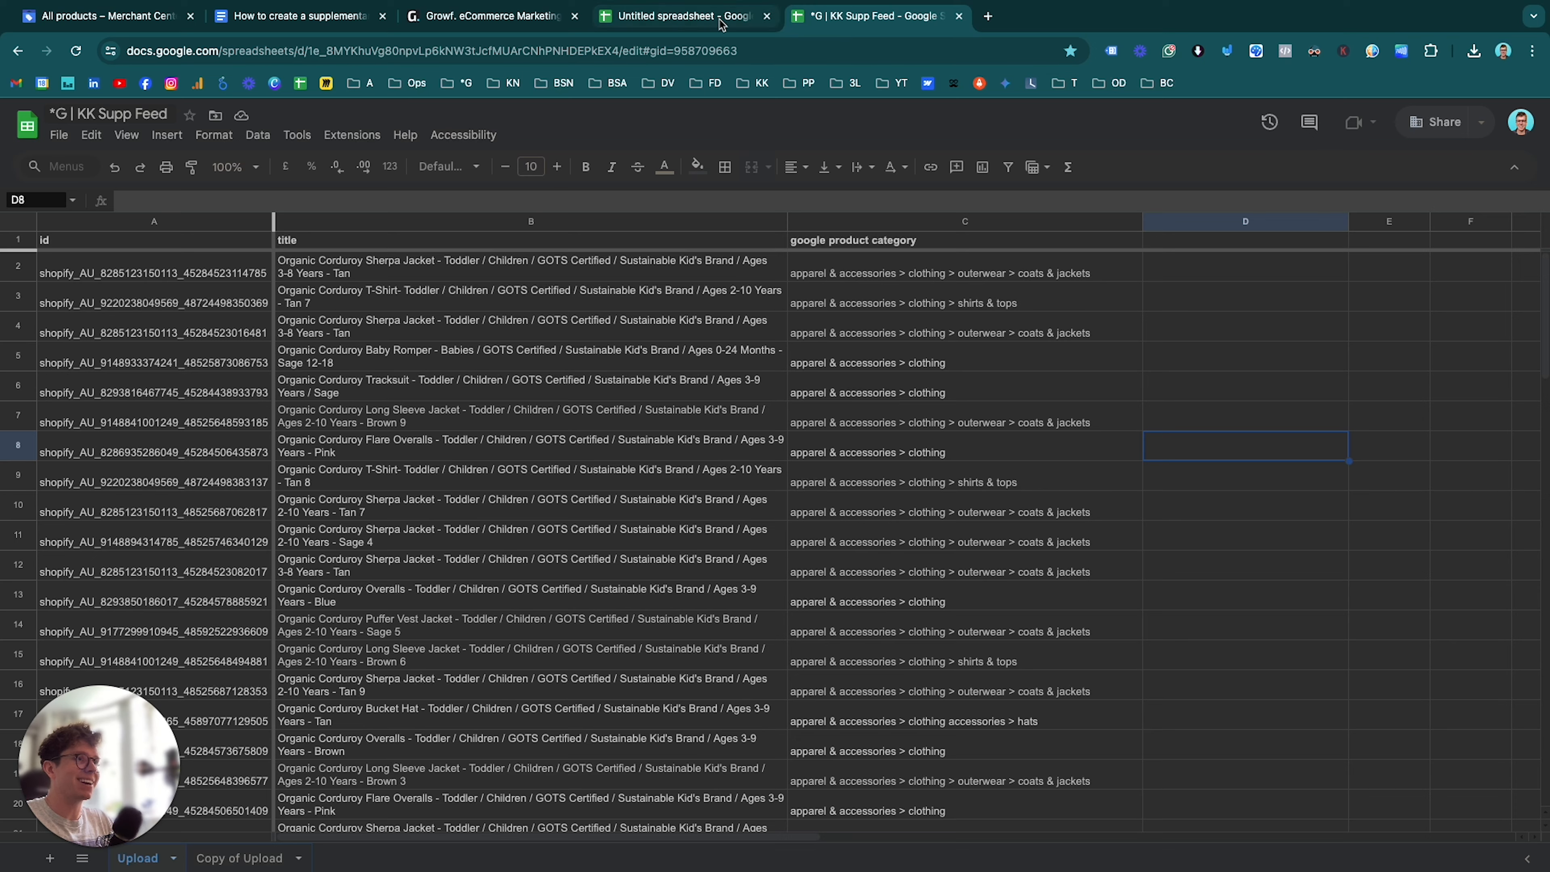
{"action": "left_click", "coordinate": [722, 23]}
{"action": "left_click", "coordinate": [768, 17]}
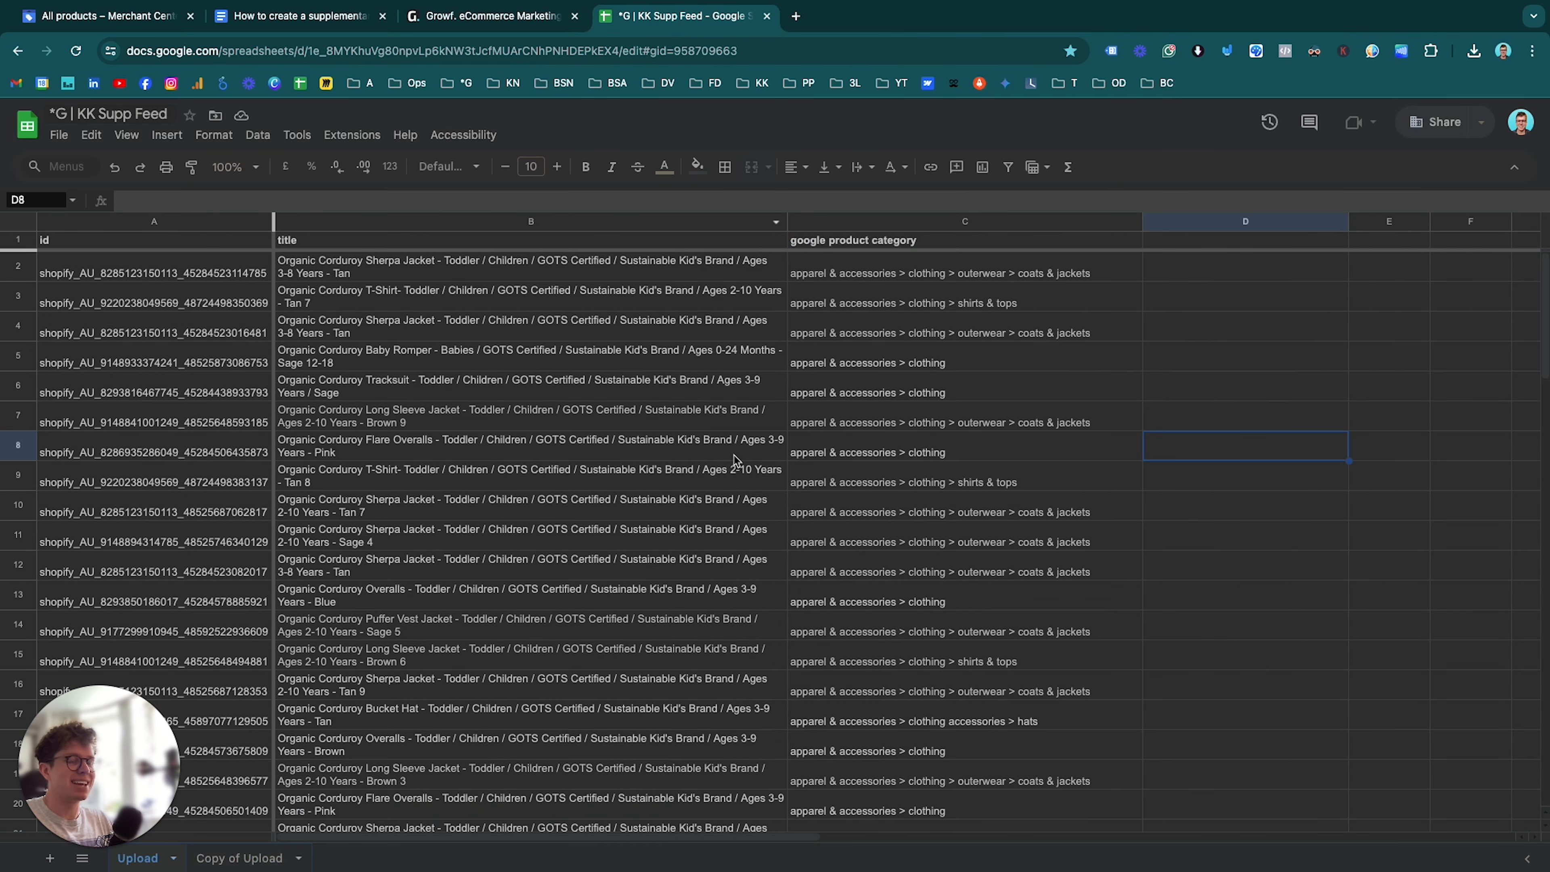
Examine the optimised titles and the more specific google product categories in the Upload sheet, comparing jackets, T-shirts and shorts
{"action": "left_click", "coordinate": [447, 270]}
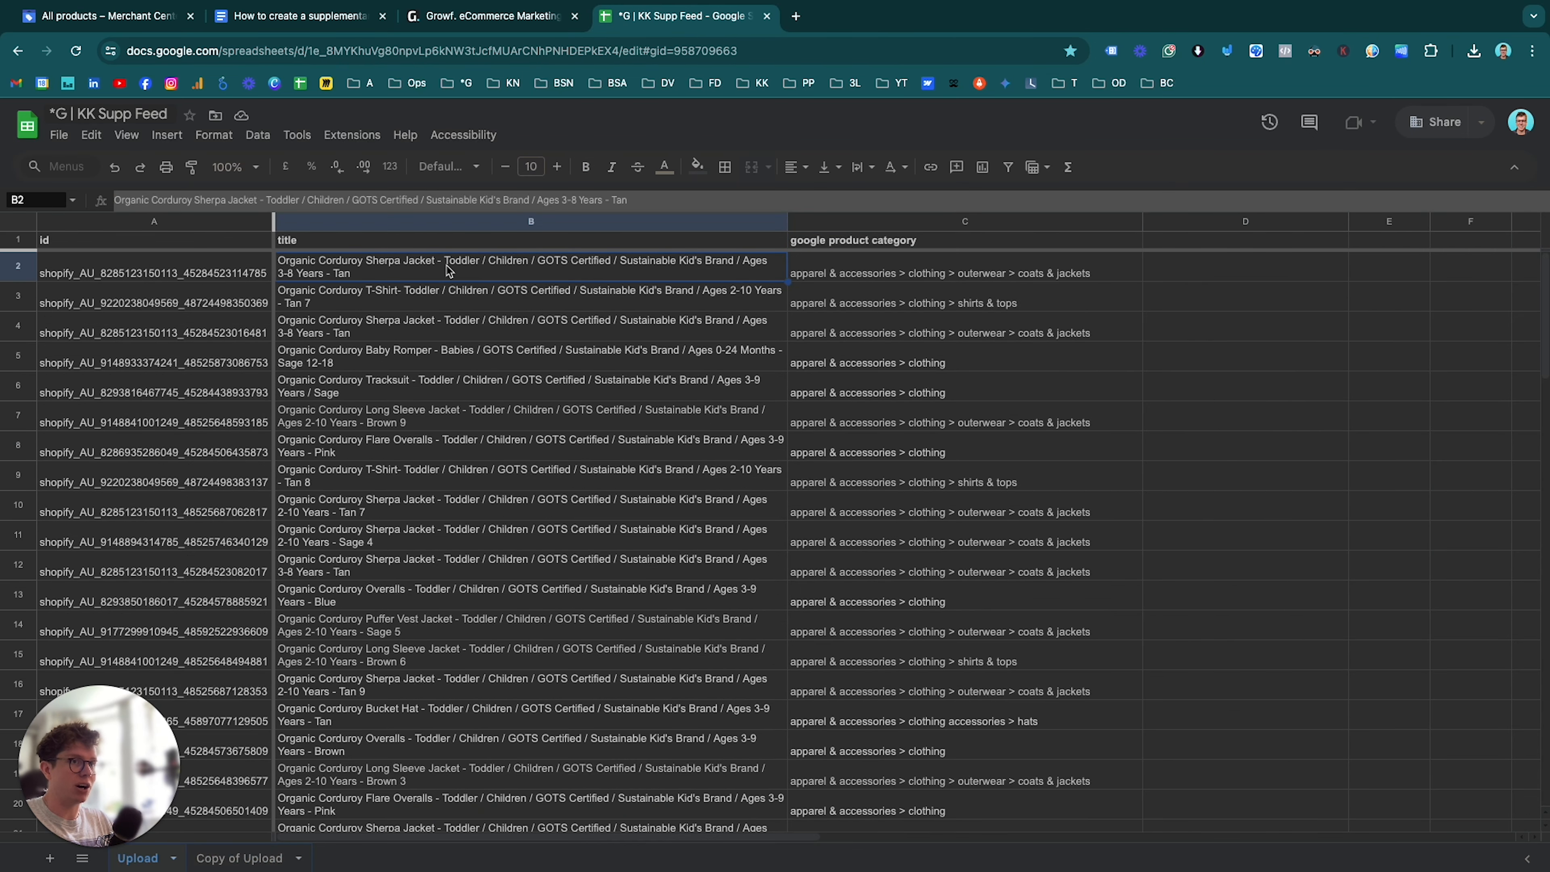
{"action": "left_click", "coordinate": [955, 299]}
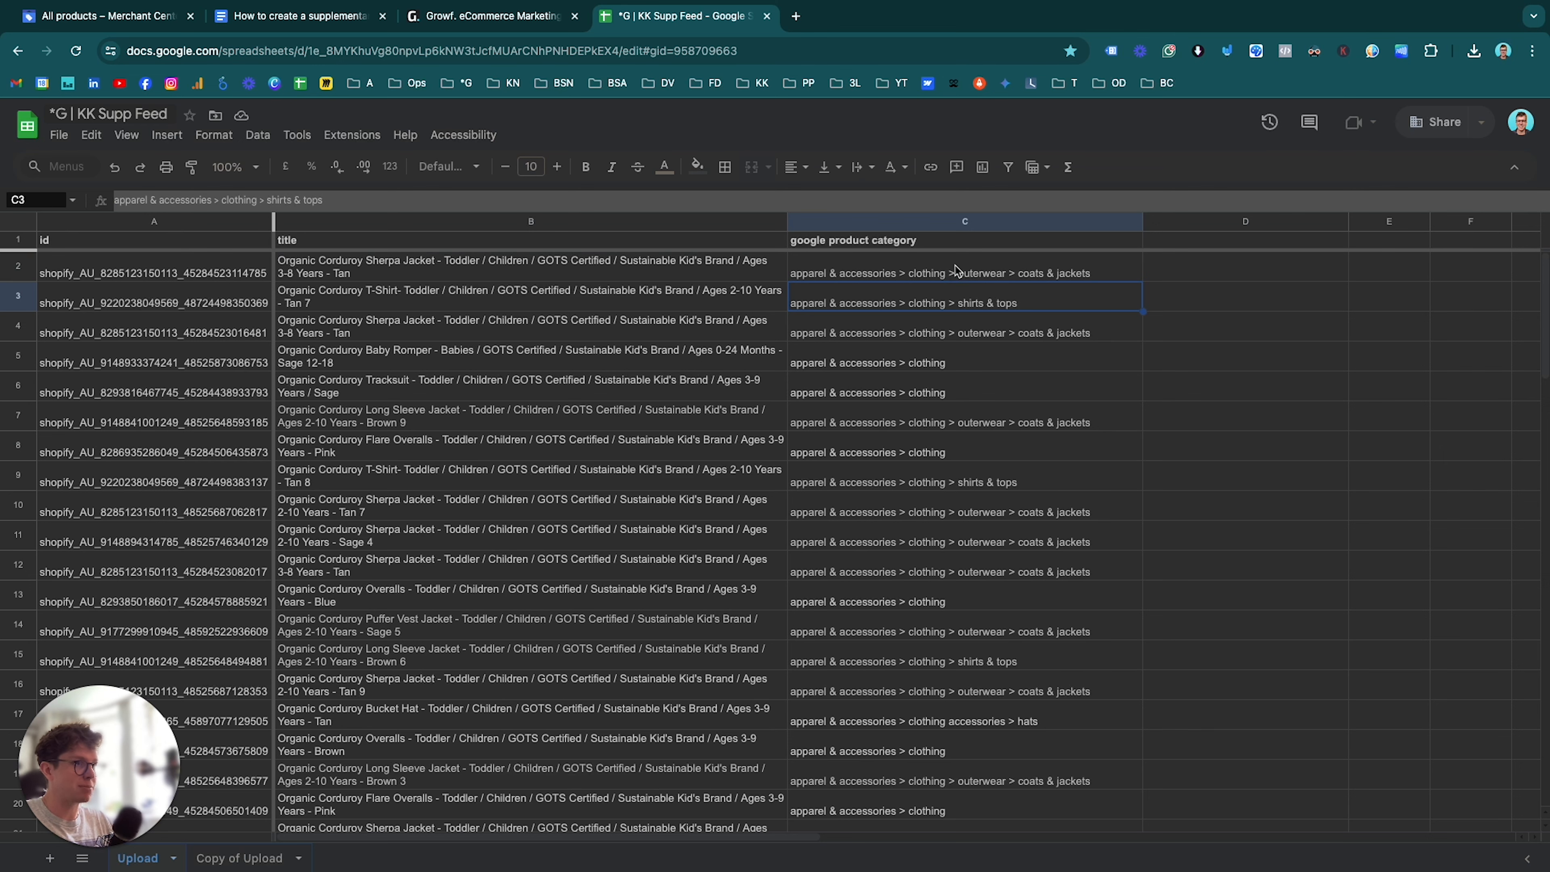
{"action": "left_click", "coordinate": [957, 270]}
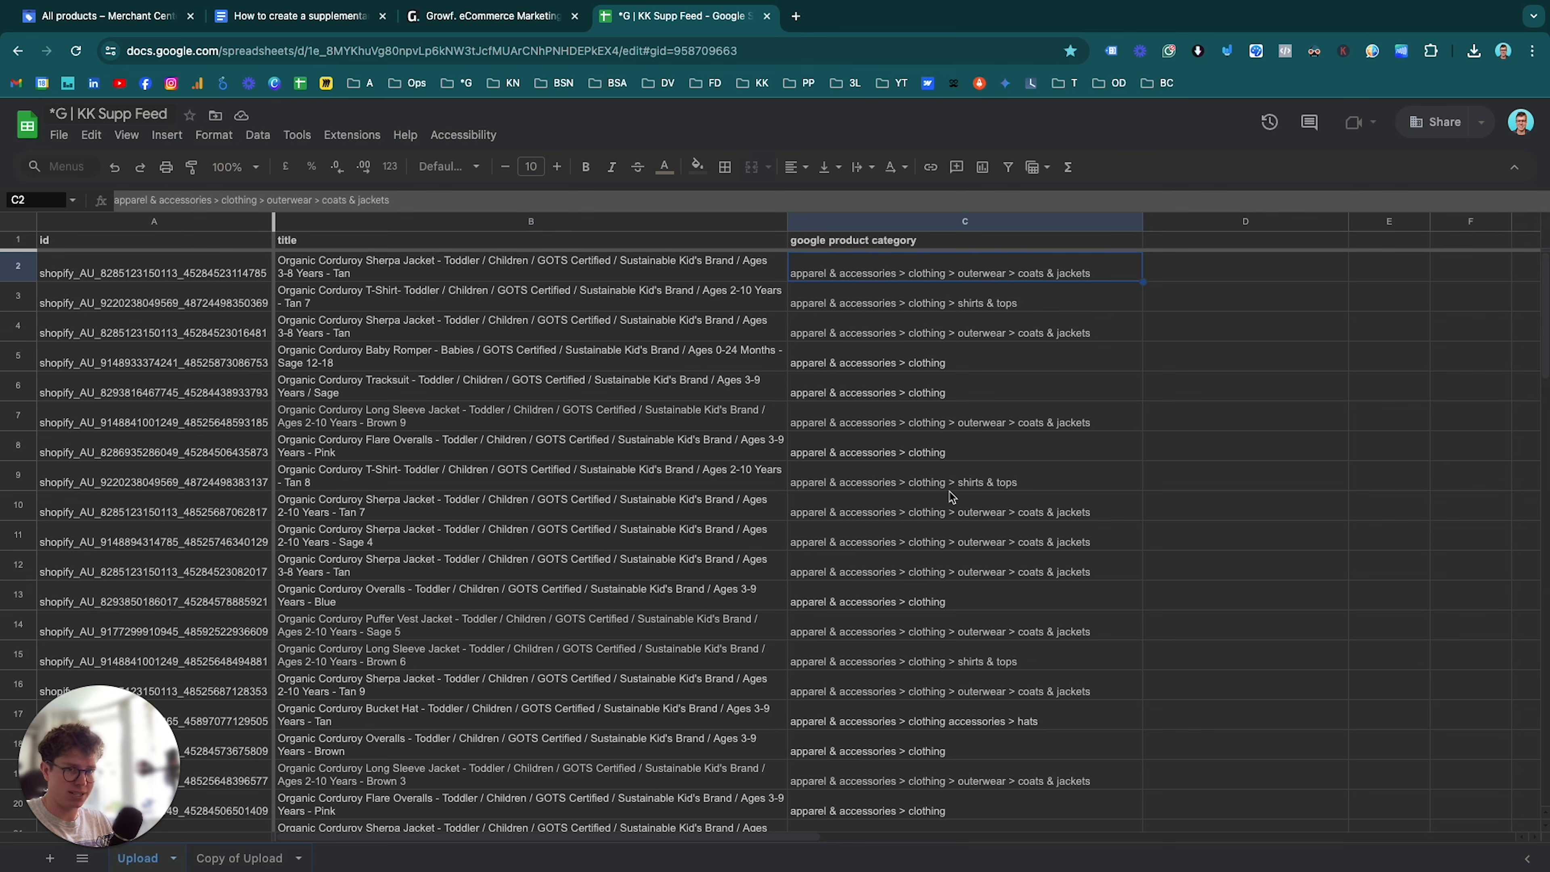
{"action": "scroll", "coordinate": [952, 497], "scroll_direction": "down", "scroll_amount": 10}
{"action": "left_click", "coordinate": [989, 394]}
{"action": "left_click", "coordinate": [990, 482]}
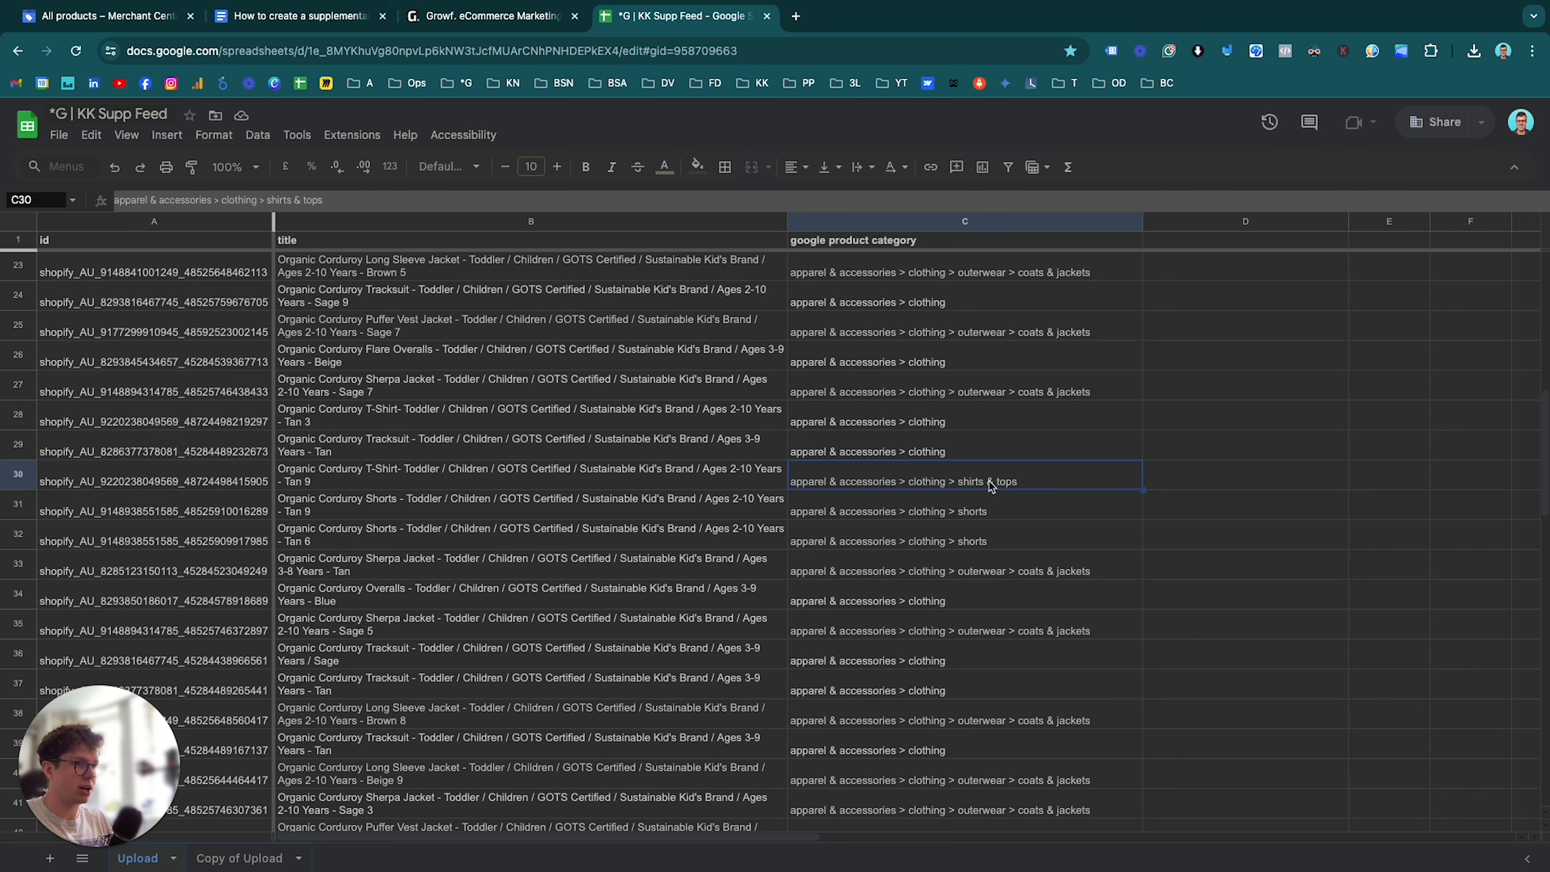
{"action": "left_click", "coordinate": [945, 419]}
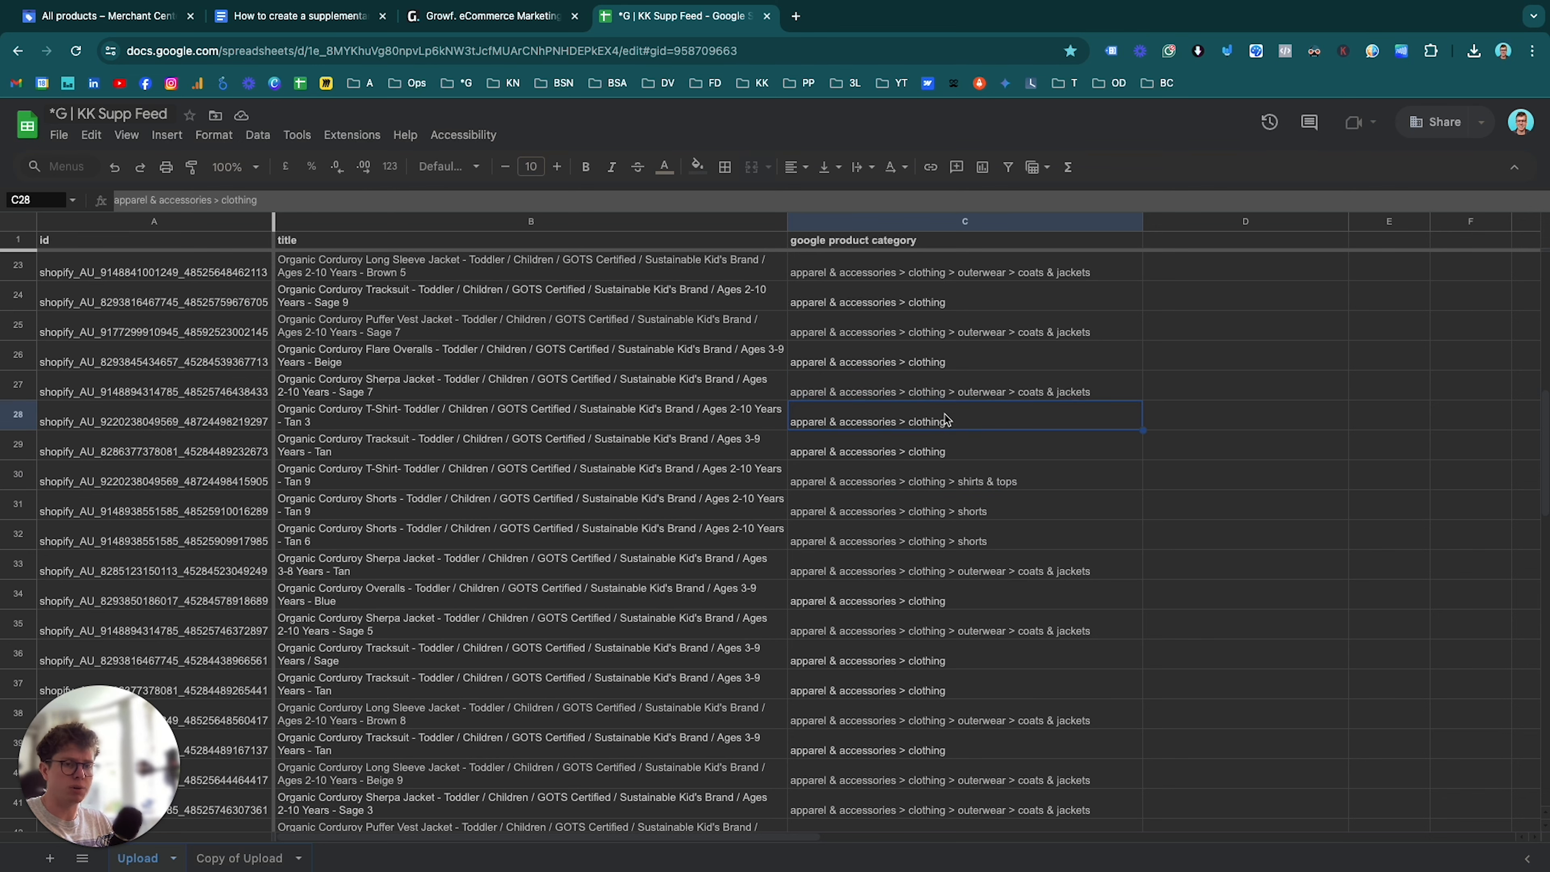
{"action": "scroll", "coordinate": [946, 420], "scroll_direction": "up", "scroll_amount": 10}
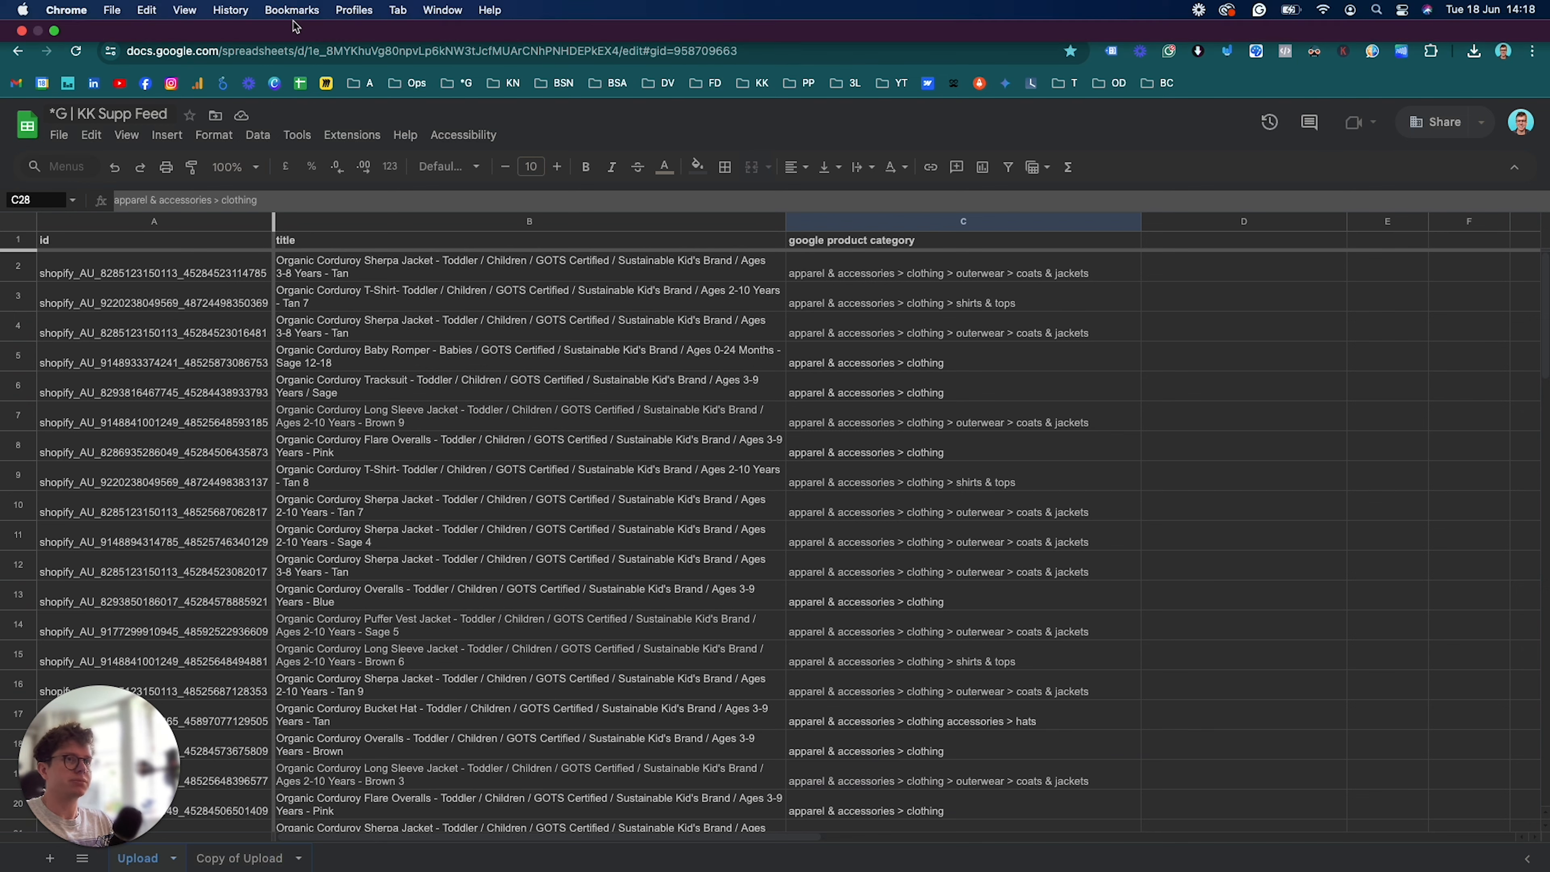
Review the supplementary feed checklist document, from assessing each column's health through uploading the feed to the GMC
{"action": "left_click", "coordinate": [322, 27]}
{"action": "scroll", "coordinate": [739, 500], "scroll_direction": "down", "scroll_amount": 2}
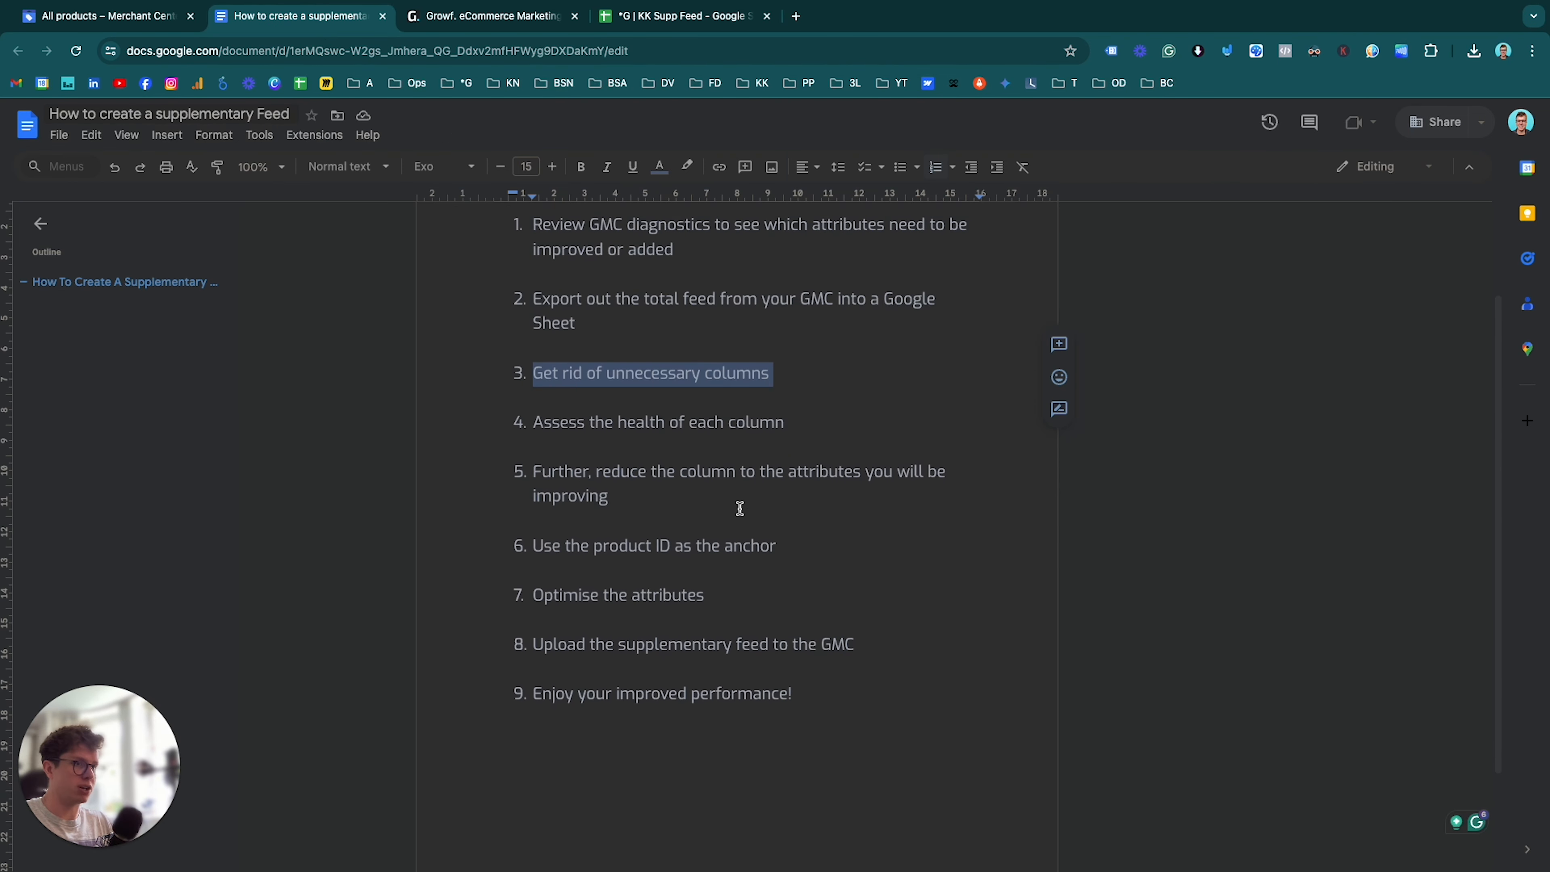
{"action": "triple_click", "coordinate": [648, 420]}
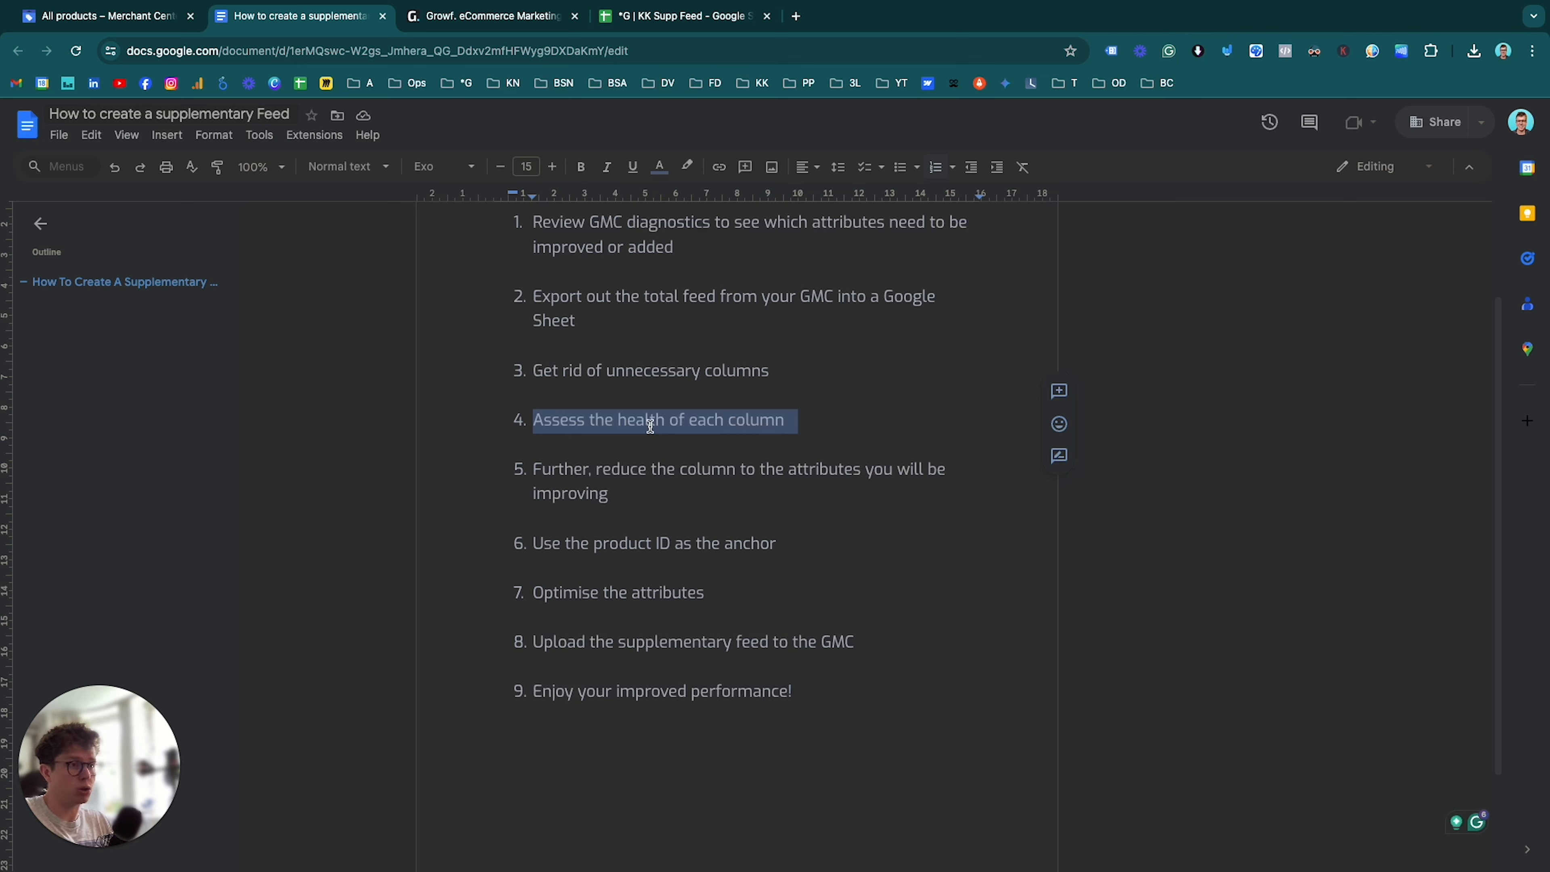
{"action": "left_click", "coordinate": [688, 506]}
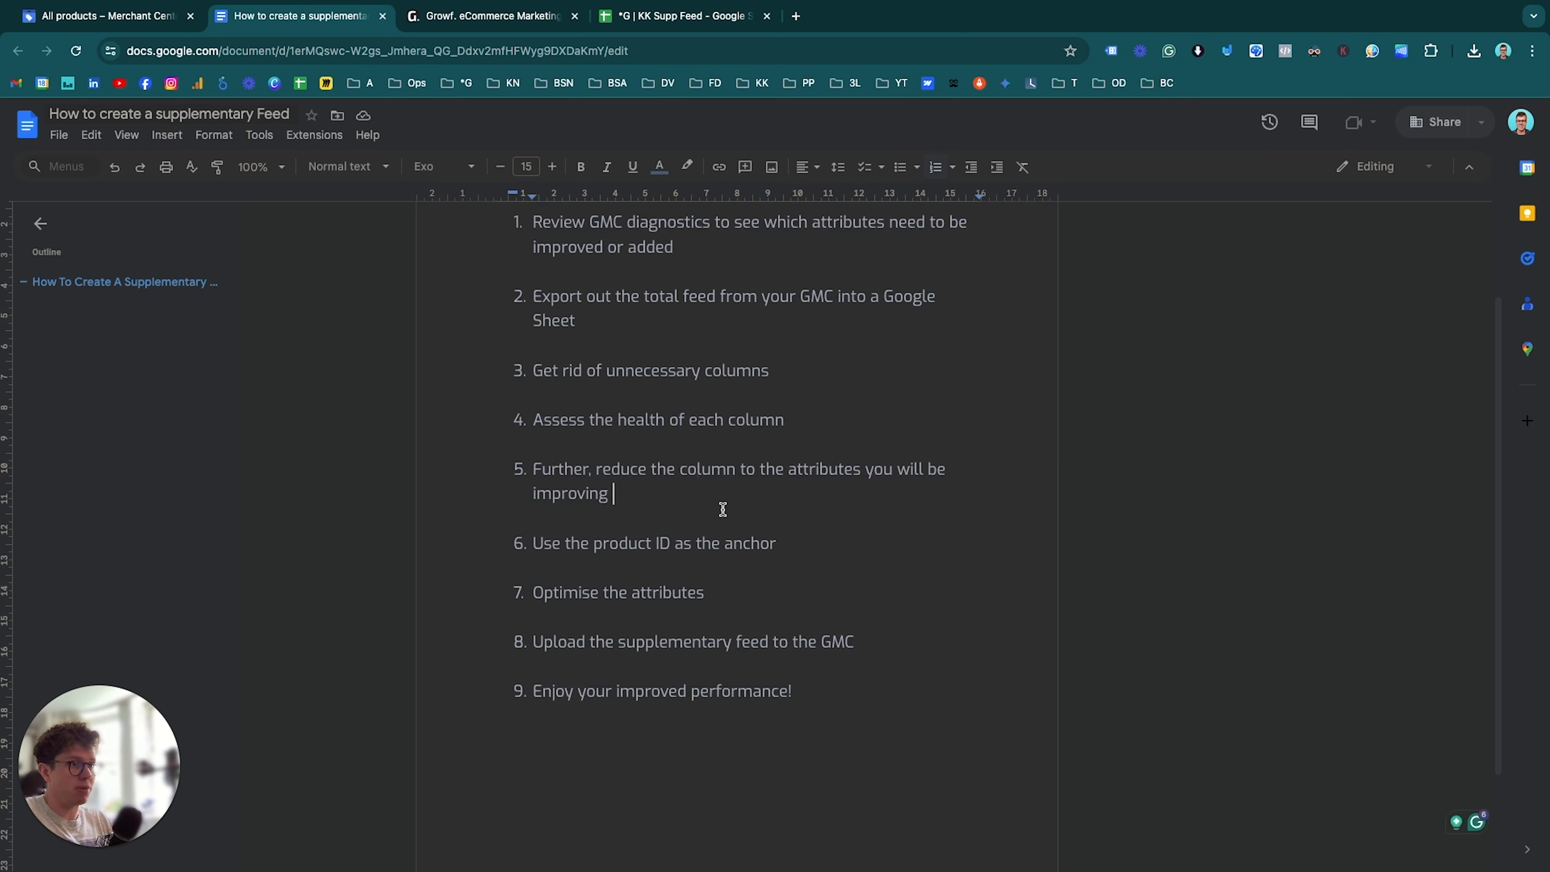
{"action": "left_click_drag", "start_coordinate": [719, 508], "coordinate": [519, 472]}
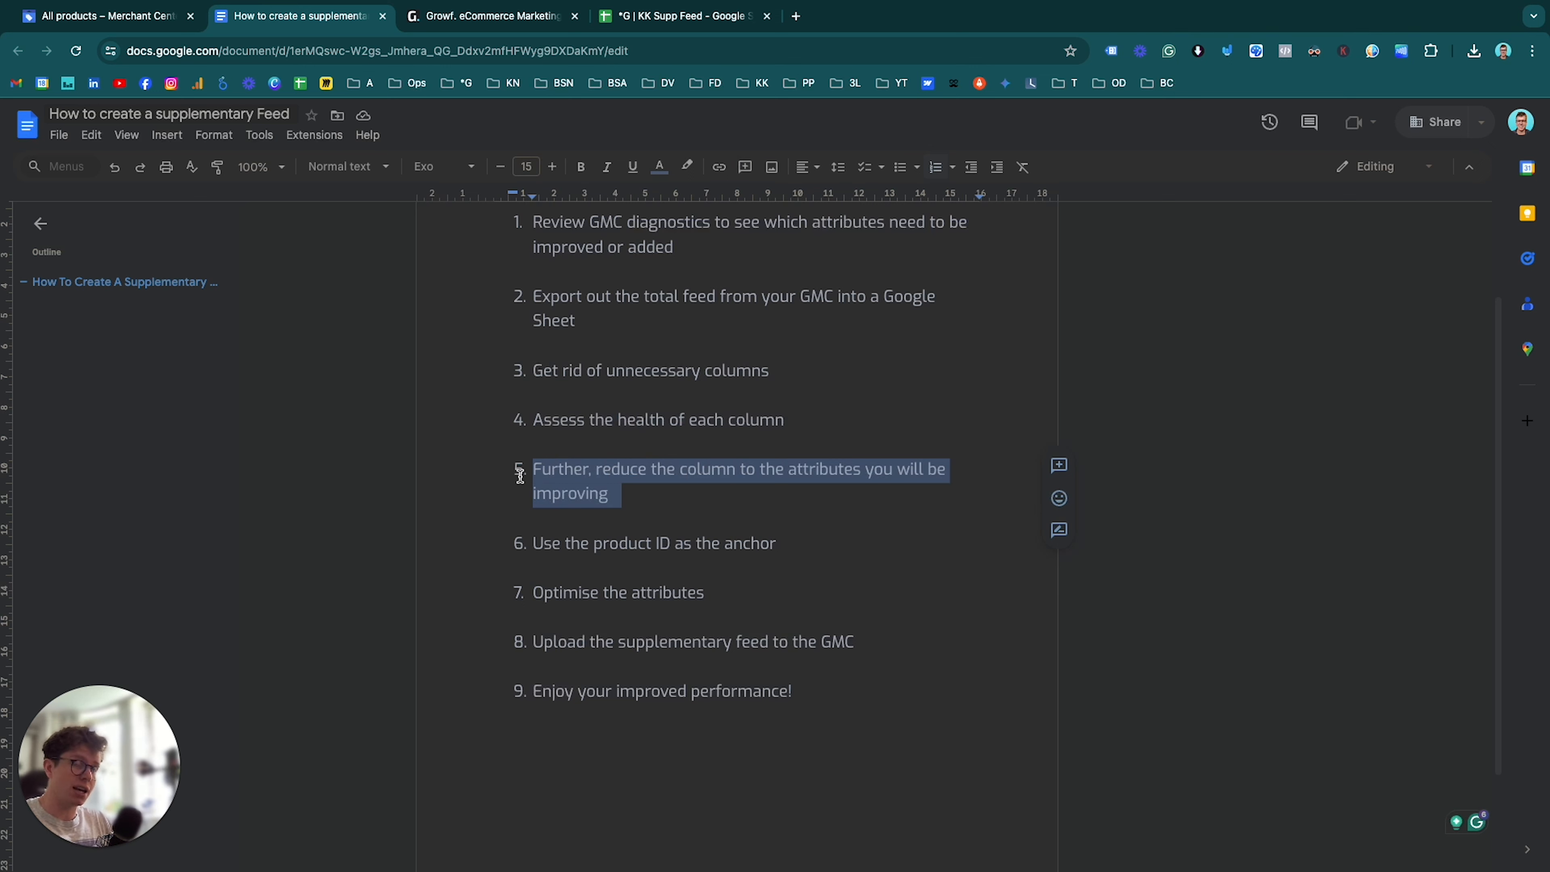
{"action": "triple_click", "coordinate": [573, 544]}
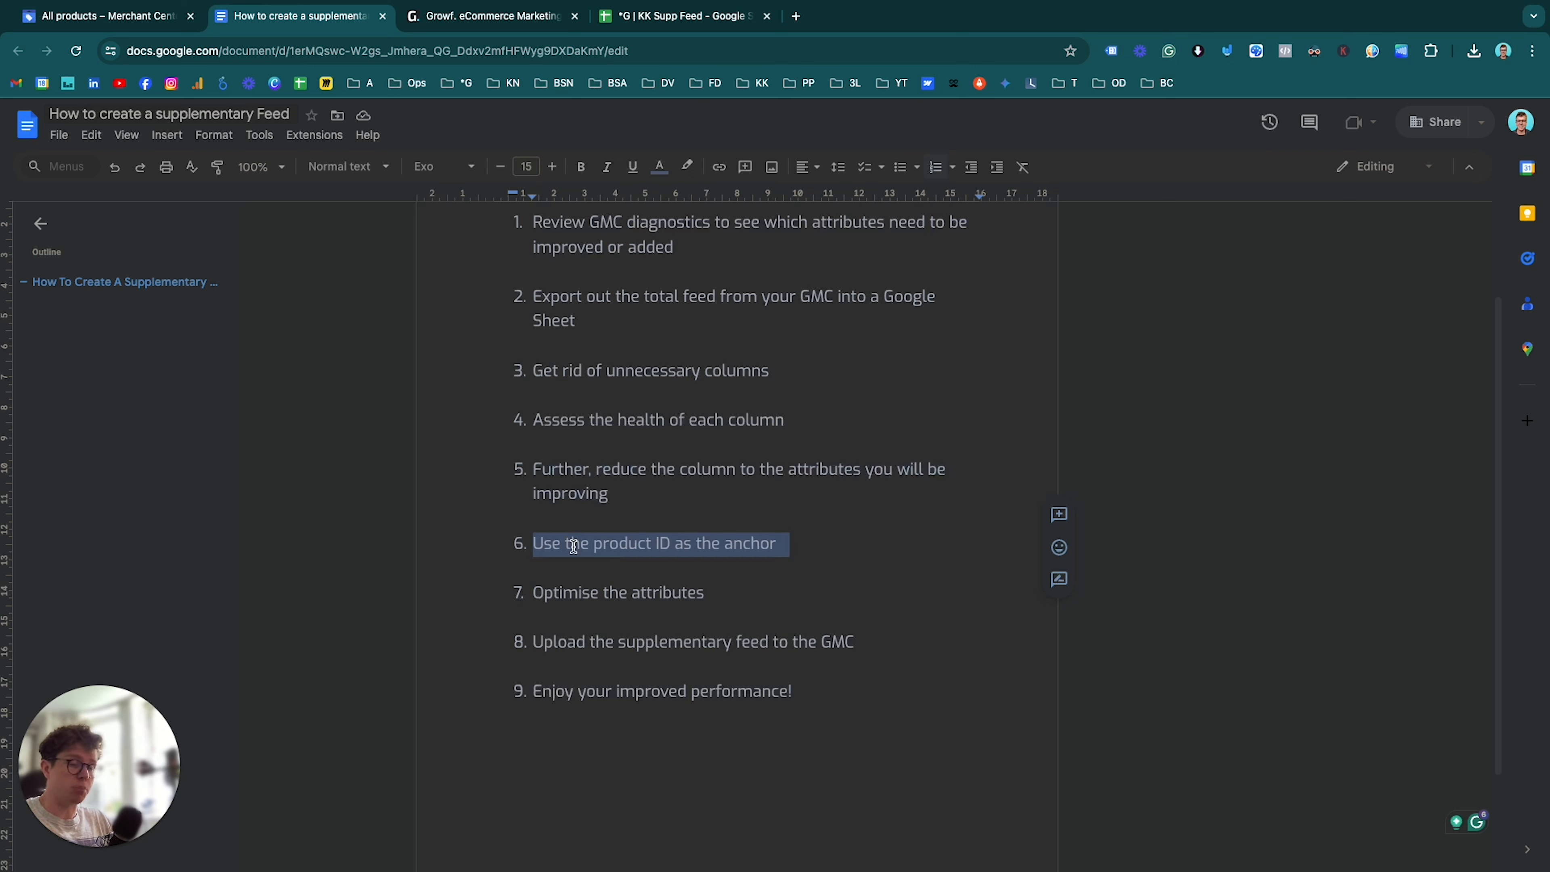
{"action": "left_click", "coordinate": [618, 593]}
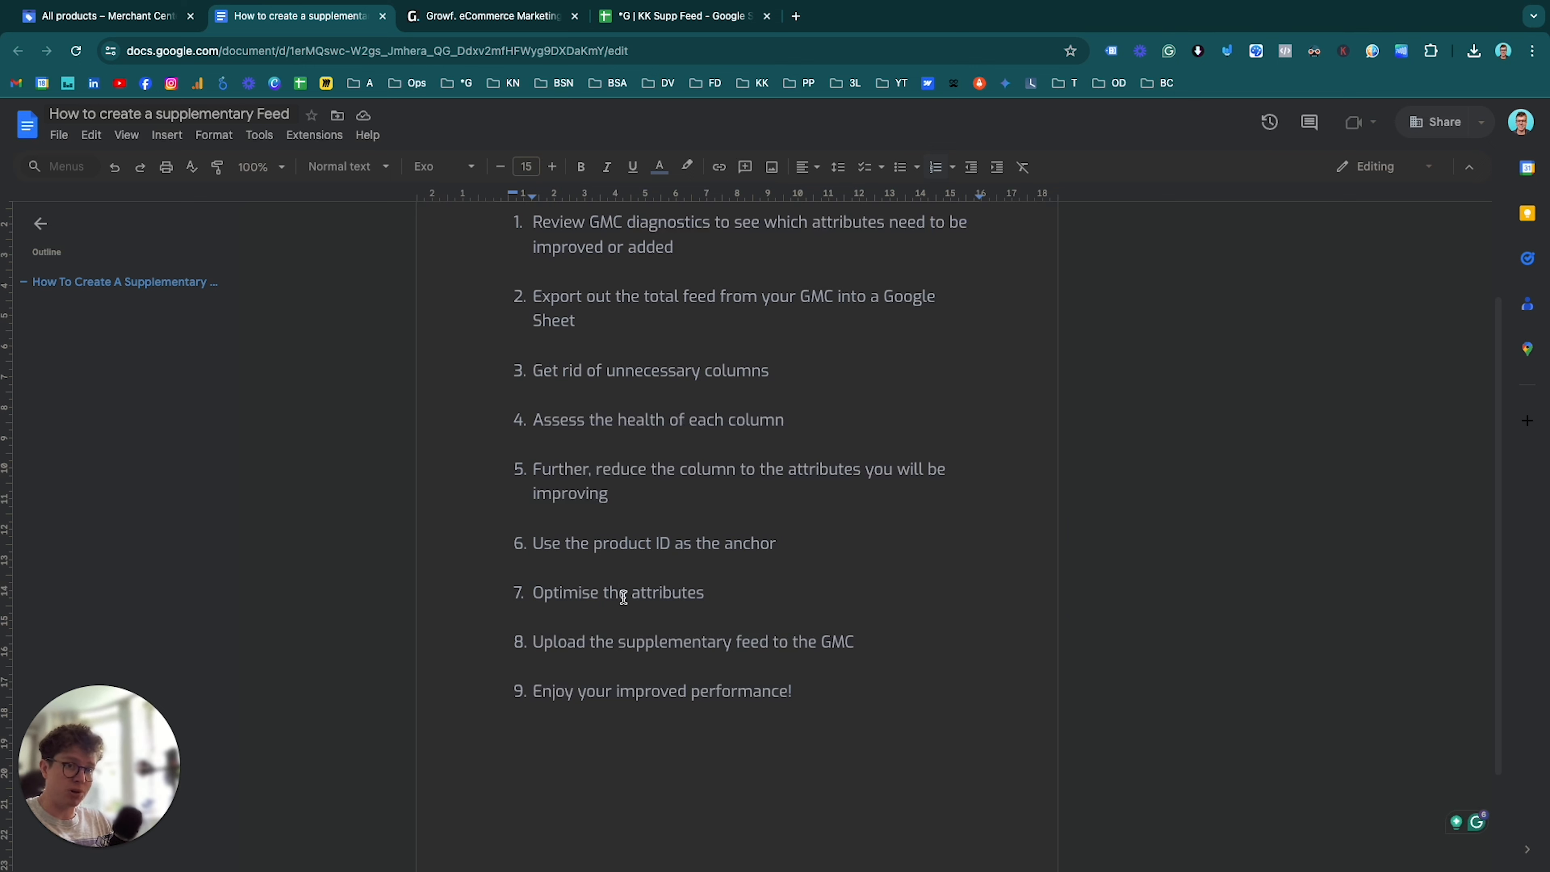
{"action": "triple_click", "coordinate": [681, 637]}
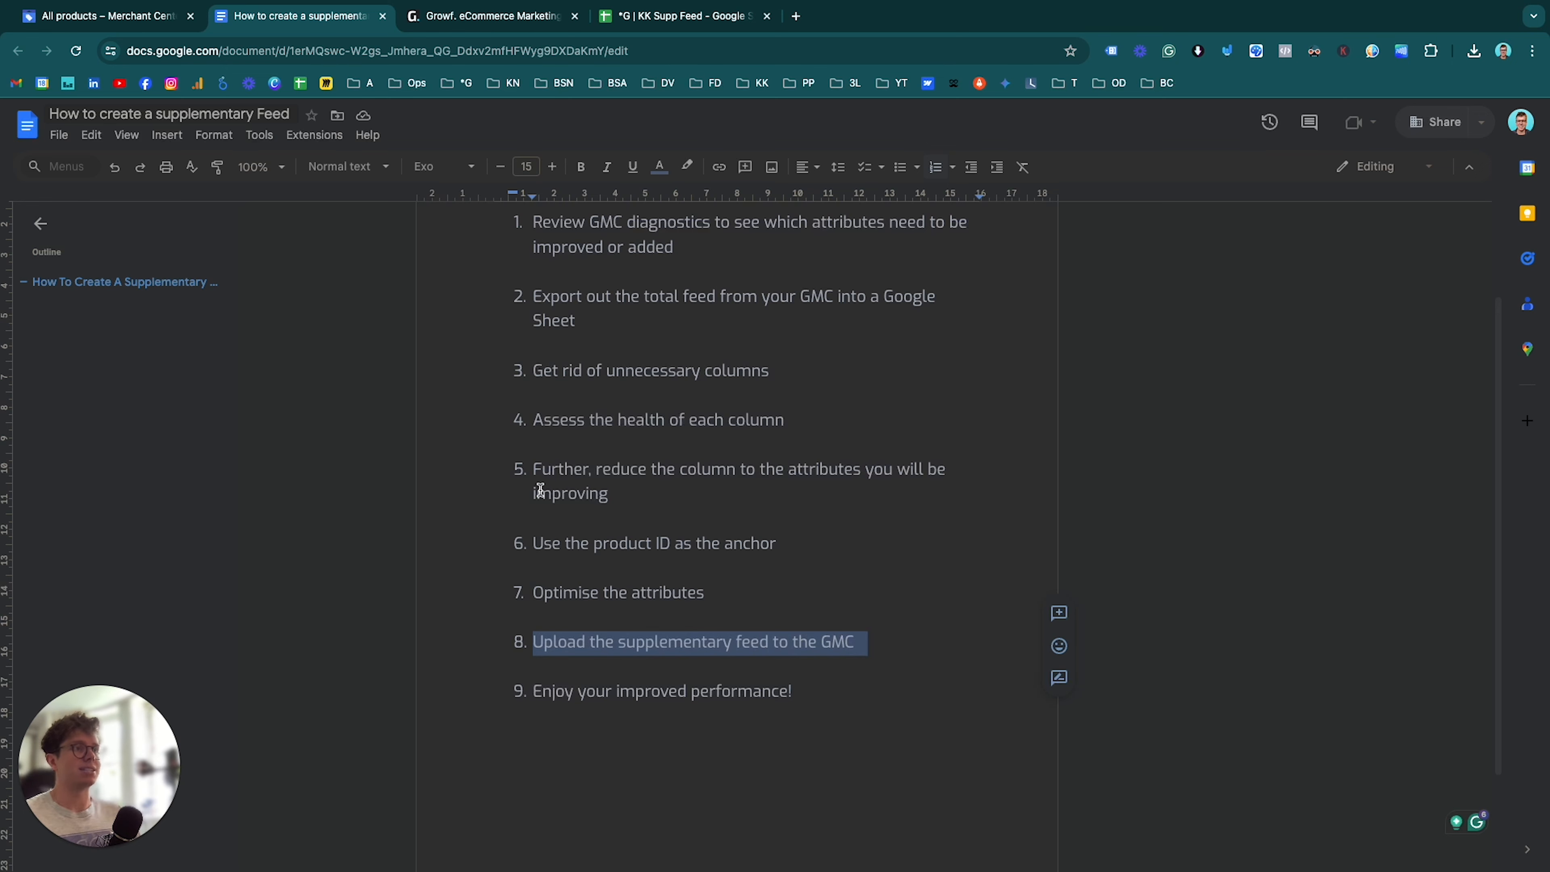
Switch to Merchant Center, go to the product feeds and start adding a new supplemental feed
{"action": "left_click", "coordinate": [637, 18]}
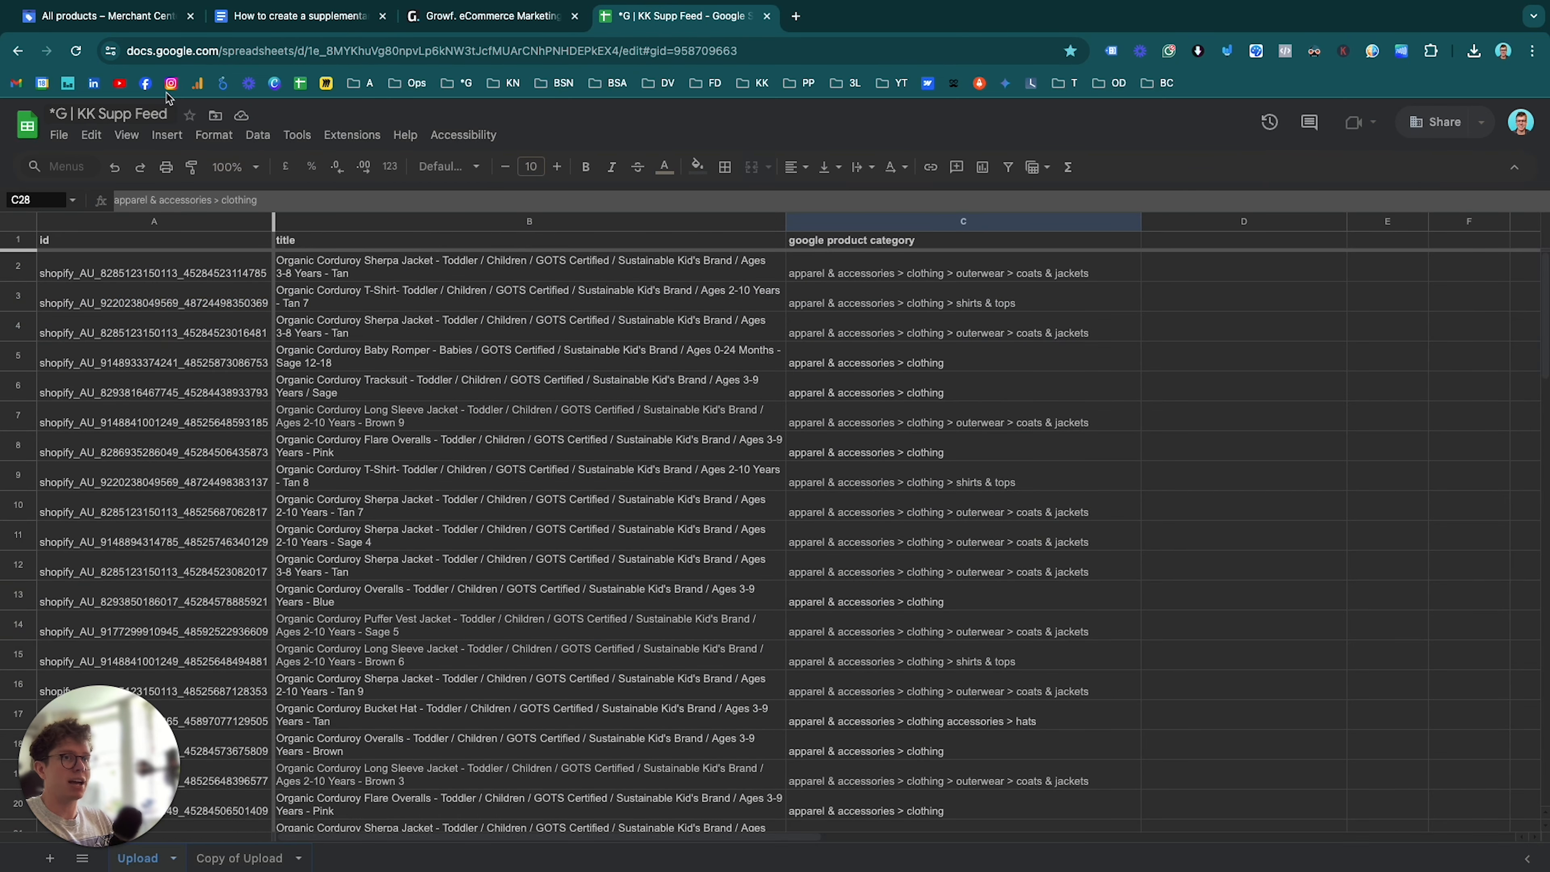
{"action": "left_click", "coordinate": [130, 30]}
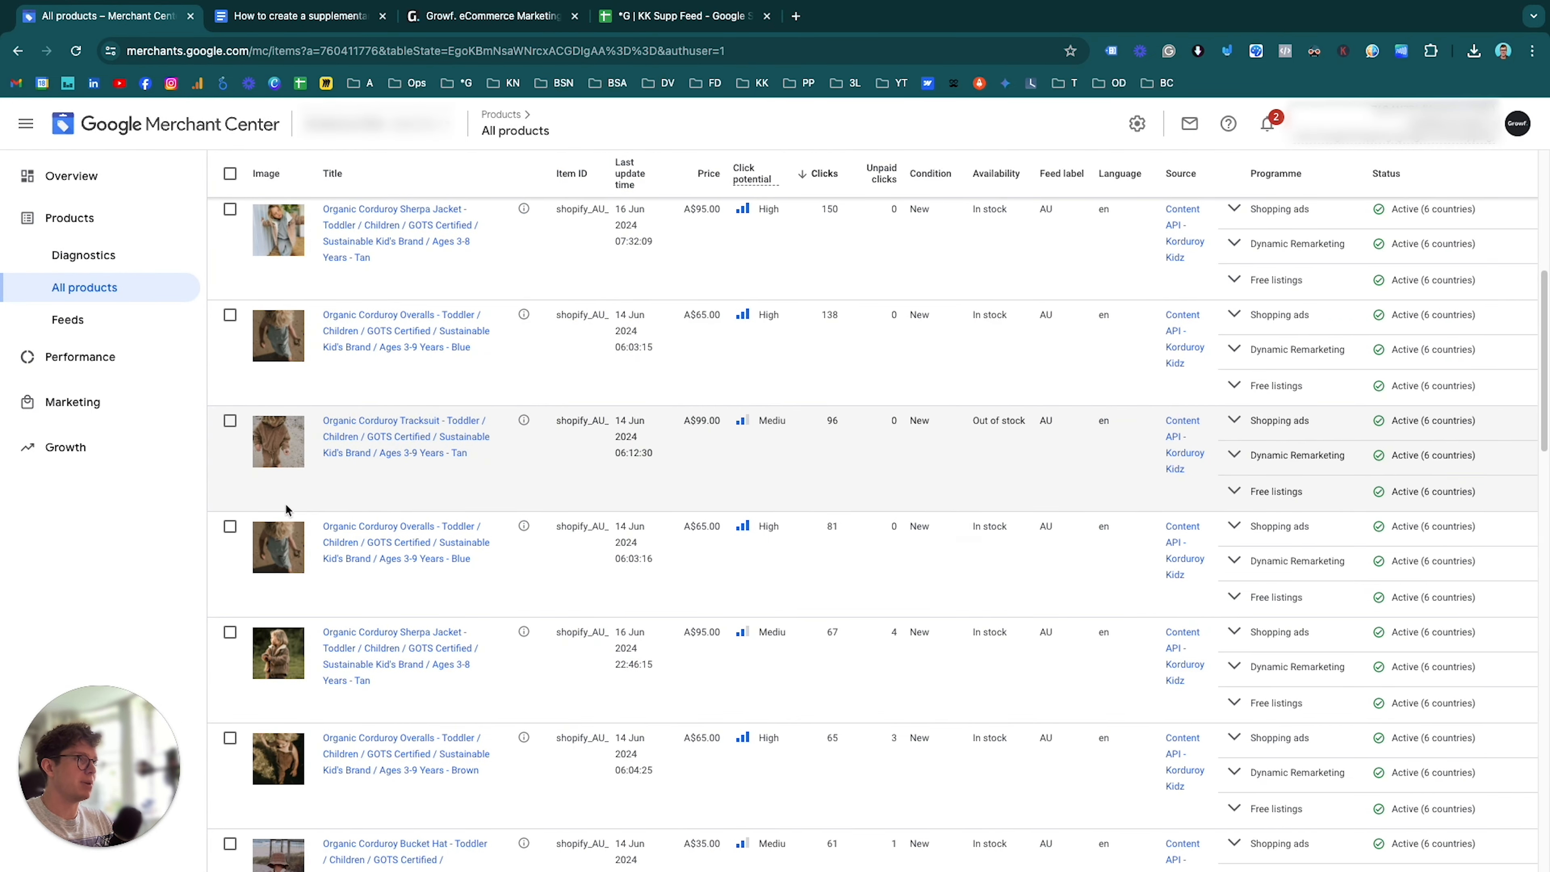
{"action": "scroll", "coordinate": [313, 486], "scroll_direction": "down", "scroll_amount": 4}
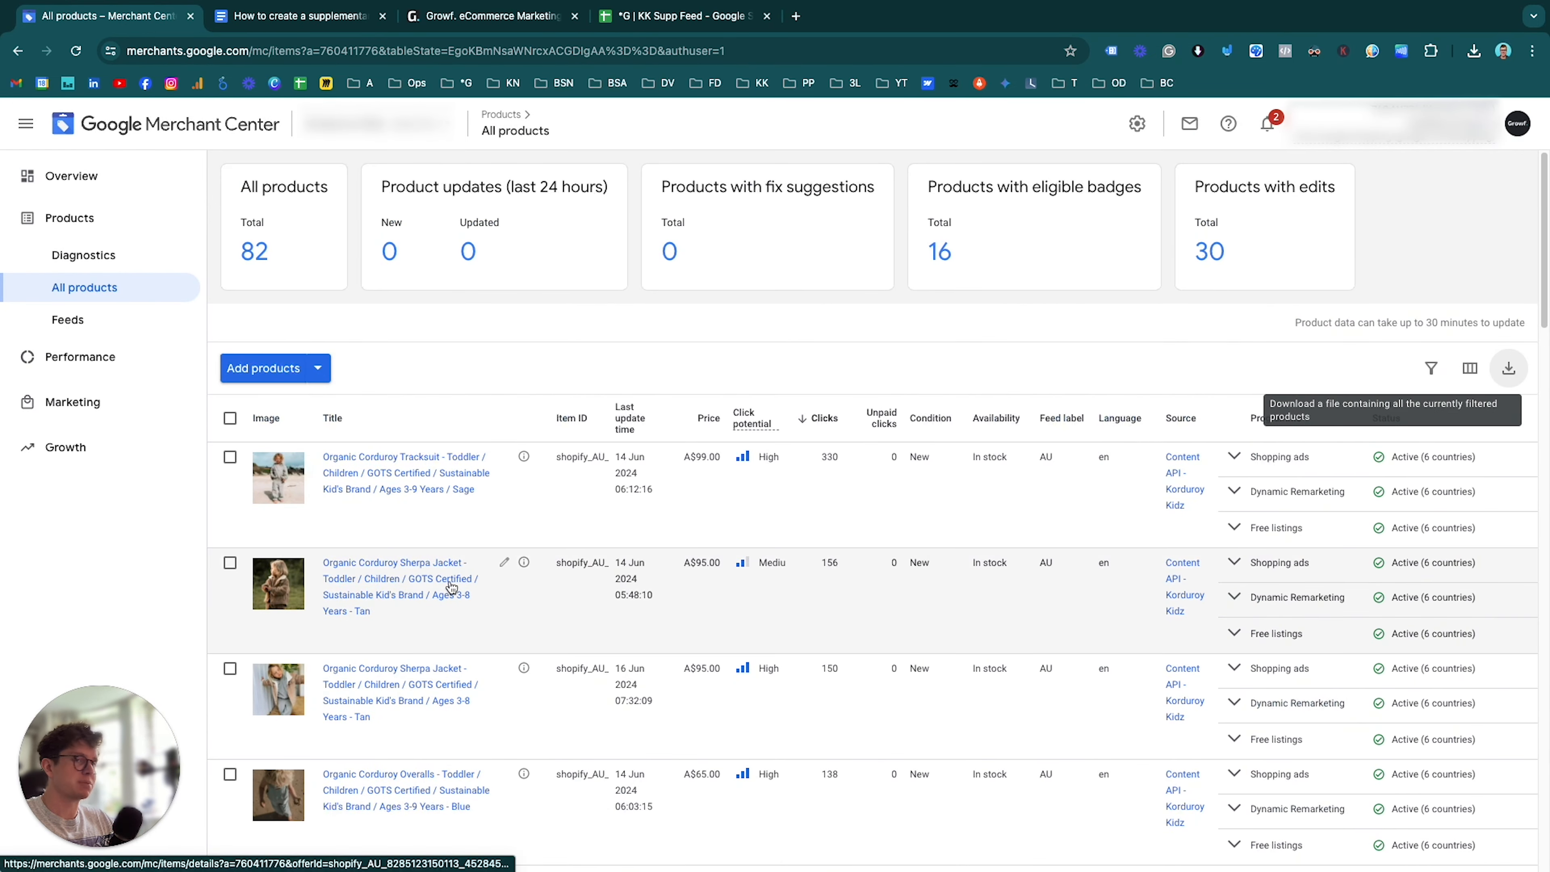
{"action": "scroll", "coordinate": [442, 581], "scroll_direction": "down", "scroll_amount": 2}
{"action": "left_click", "coordinate": [85, 320]}
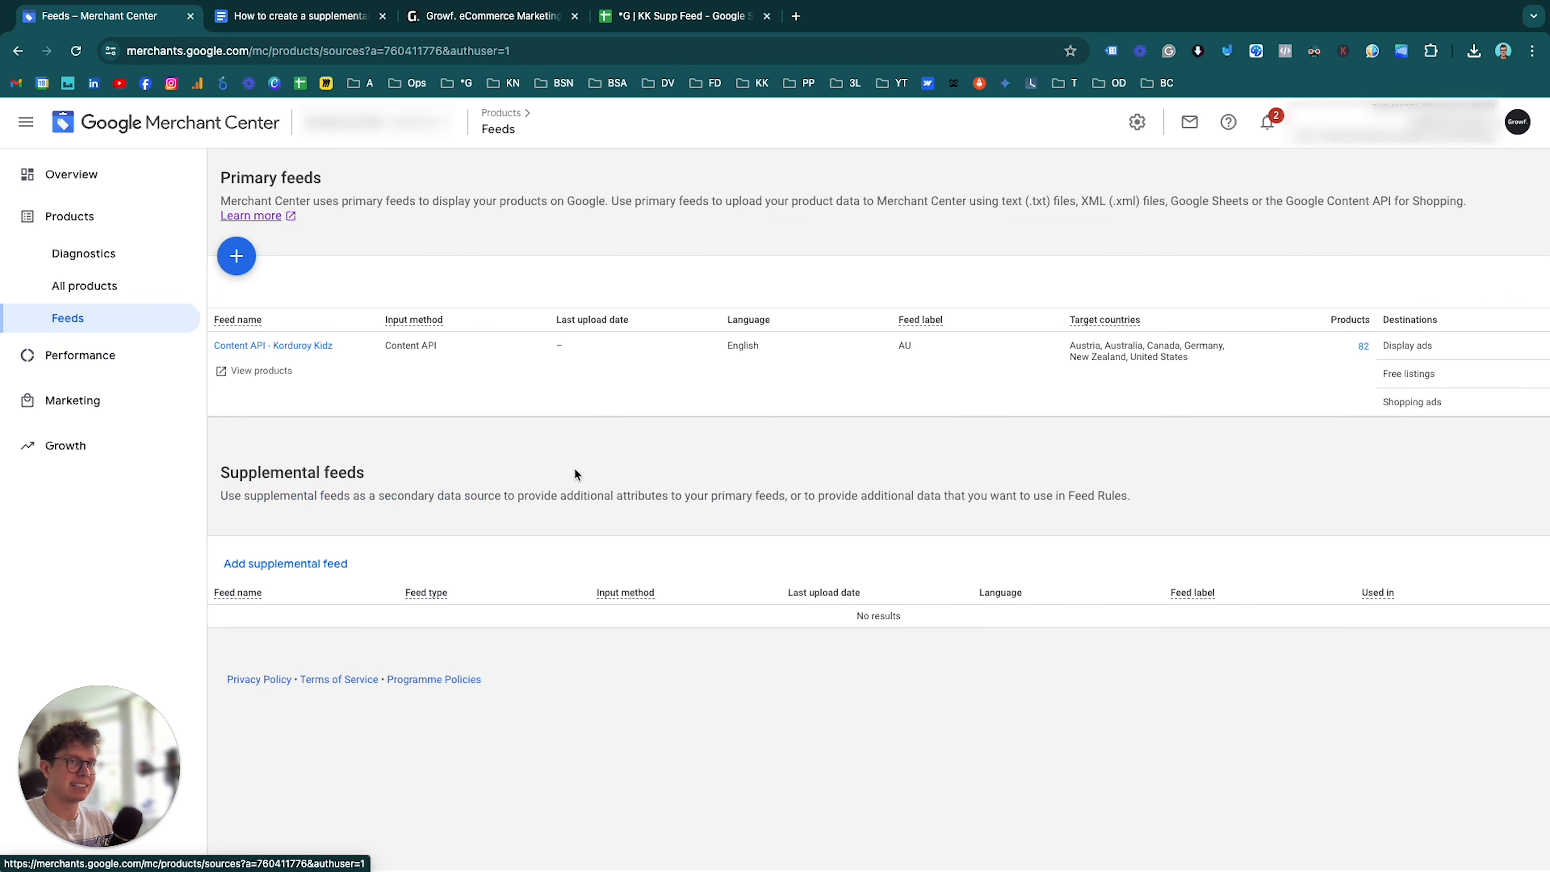
{"action": "left_click", "coordinate": [301, 568]}
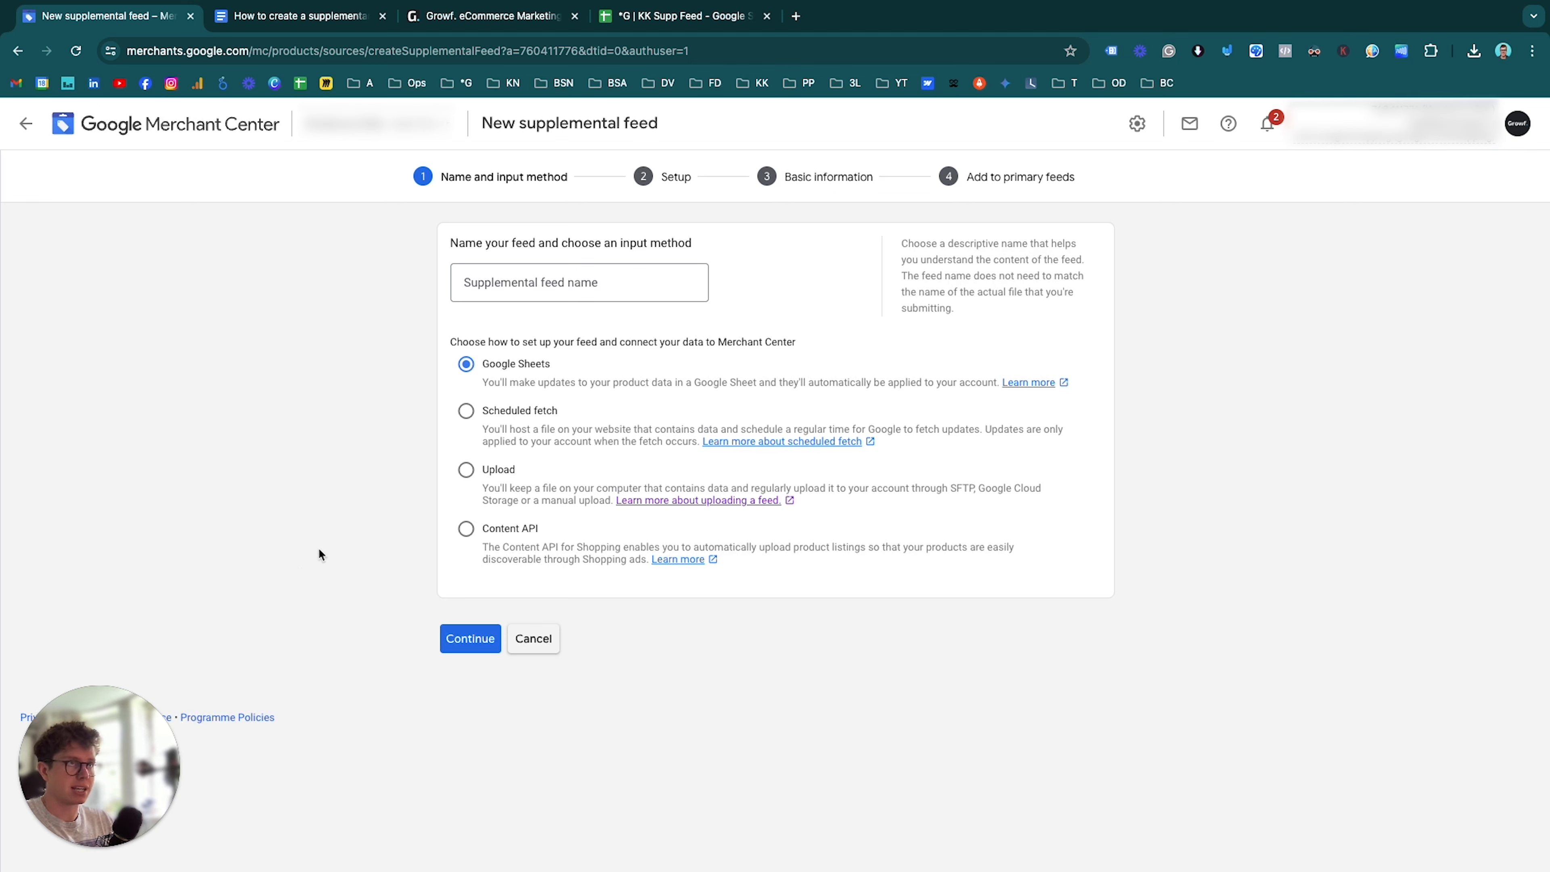
Name the supplemental feed *G | KK Supp Feed, copied from the spreadsheet's title, and proceed with Google Sheets as the input method
{"action": "left_click", "coordinate": [719, 16]}
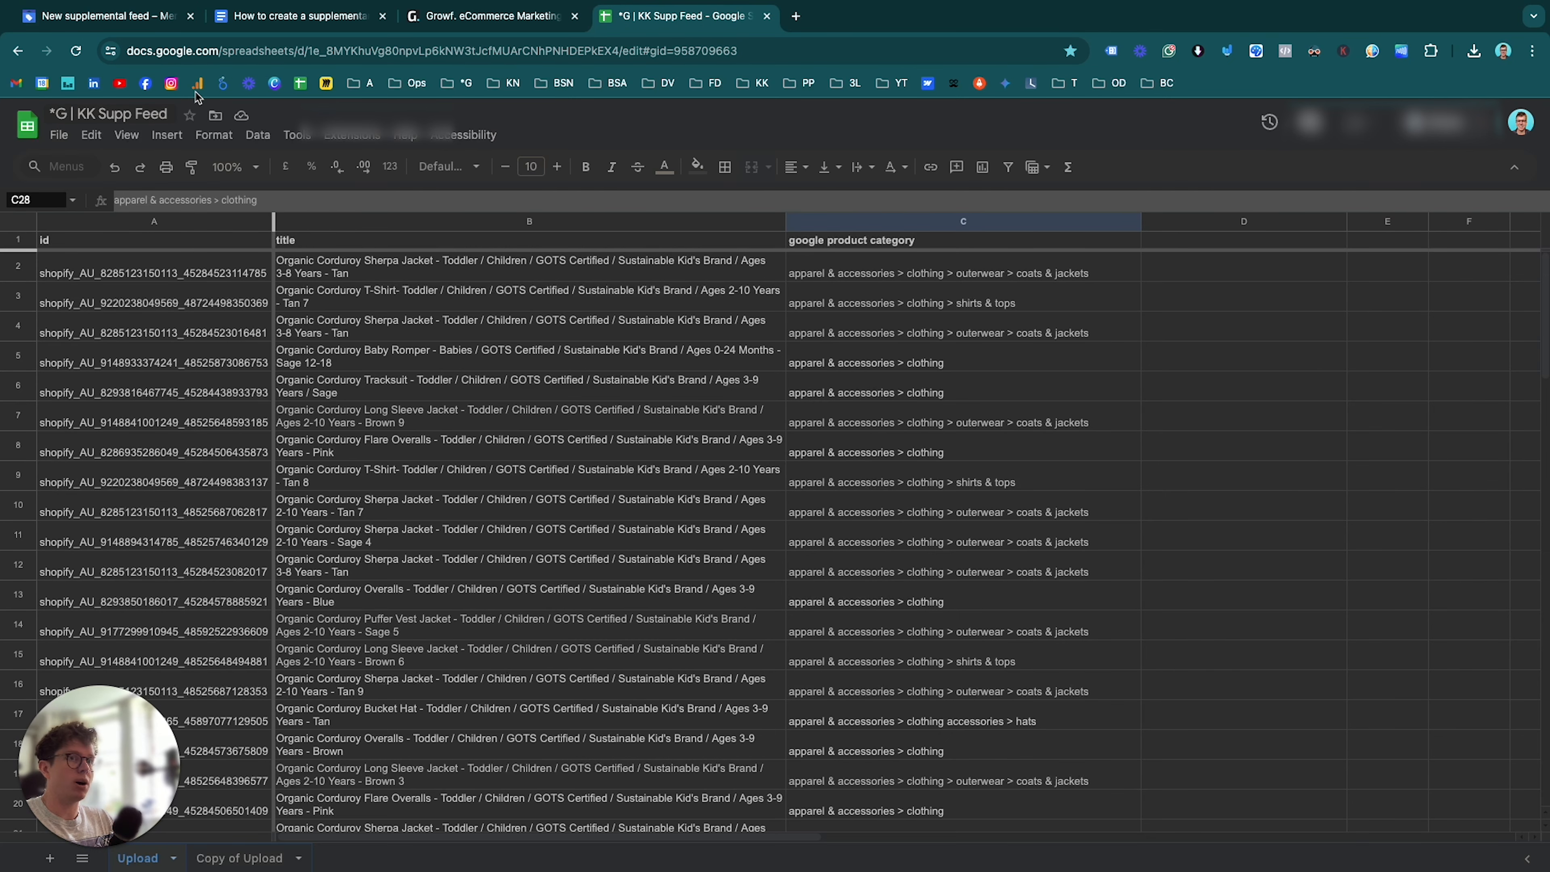
{"action": "left_click", "coordinate": [91, 113]}
{"action": "key", "text": "ctrl+c"}
{"action": "left_click", "coordinate": [116, 16]}
{"action": "left_click", "coordinate": [574, 280]}
{"action": "key", "text": "ctrl+v"}
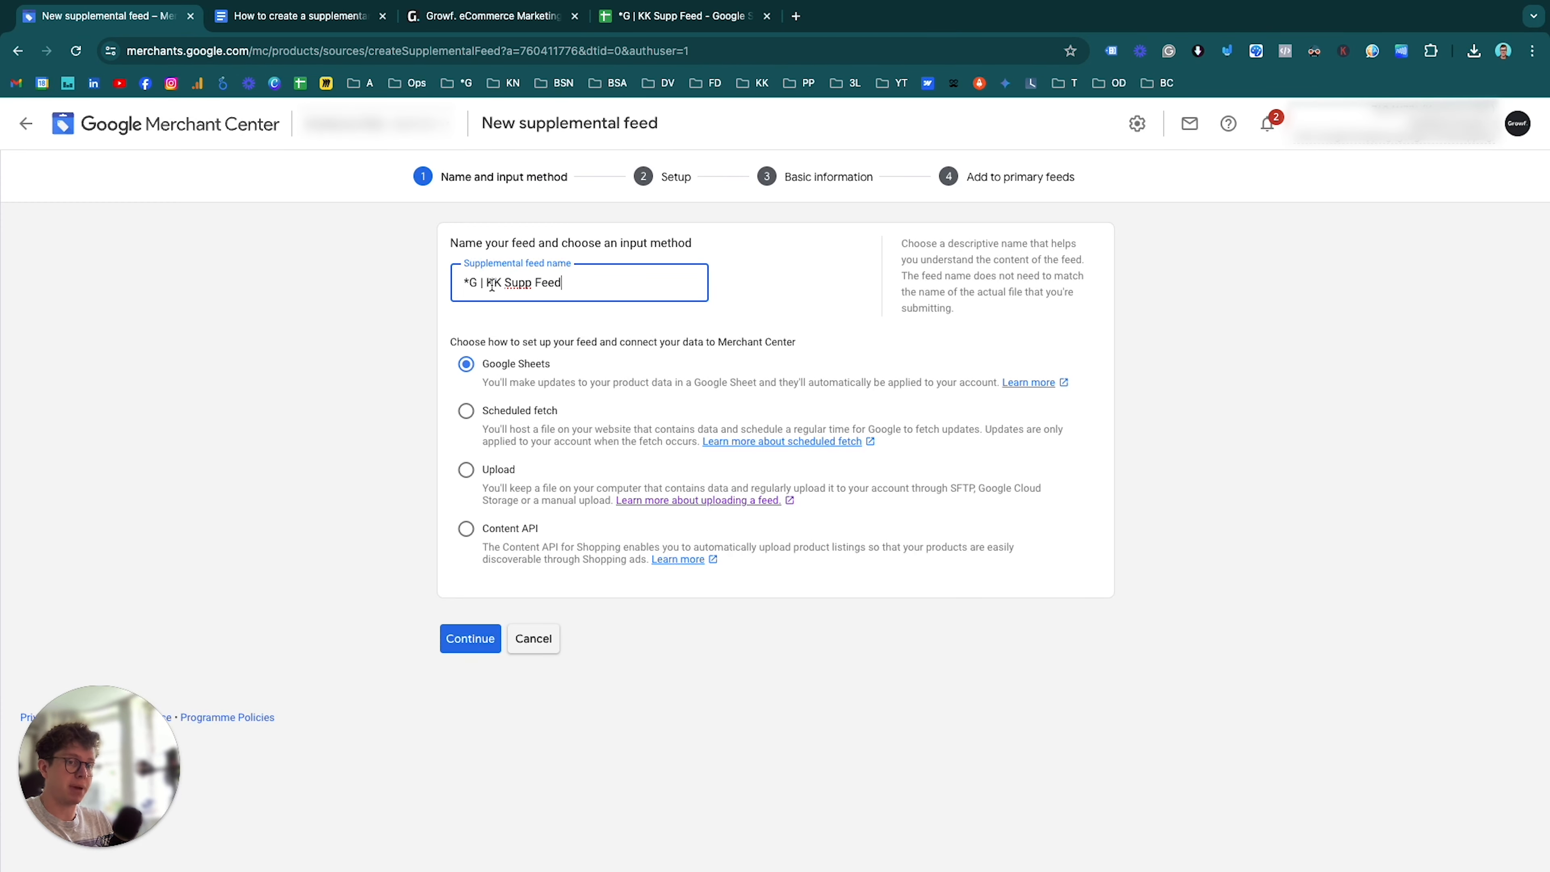
{"action": "left_click", "coordinate": [478, 641]}
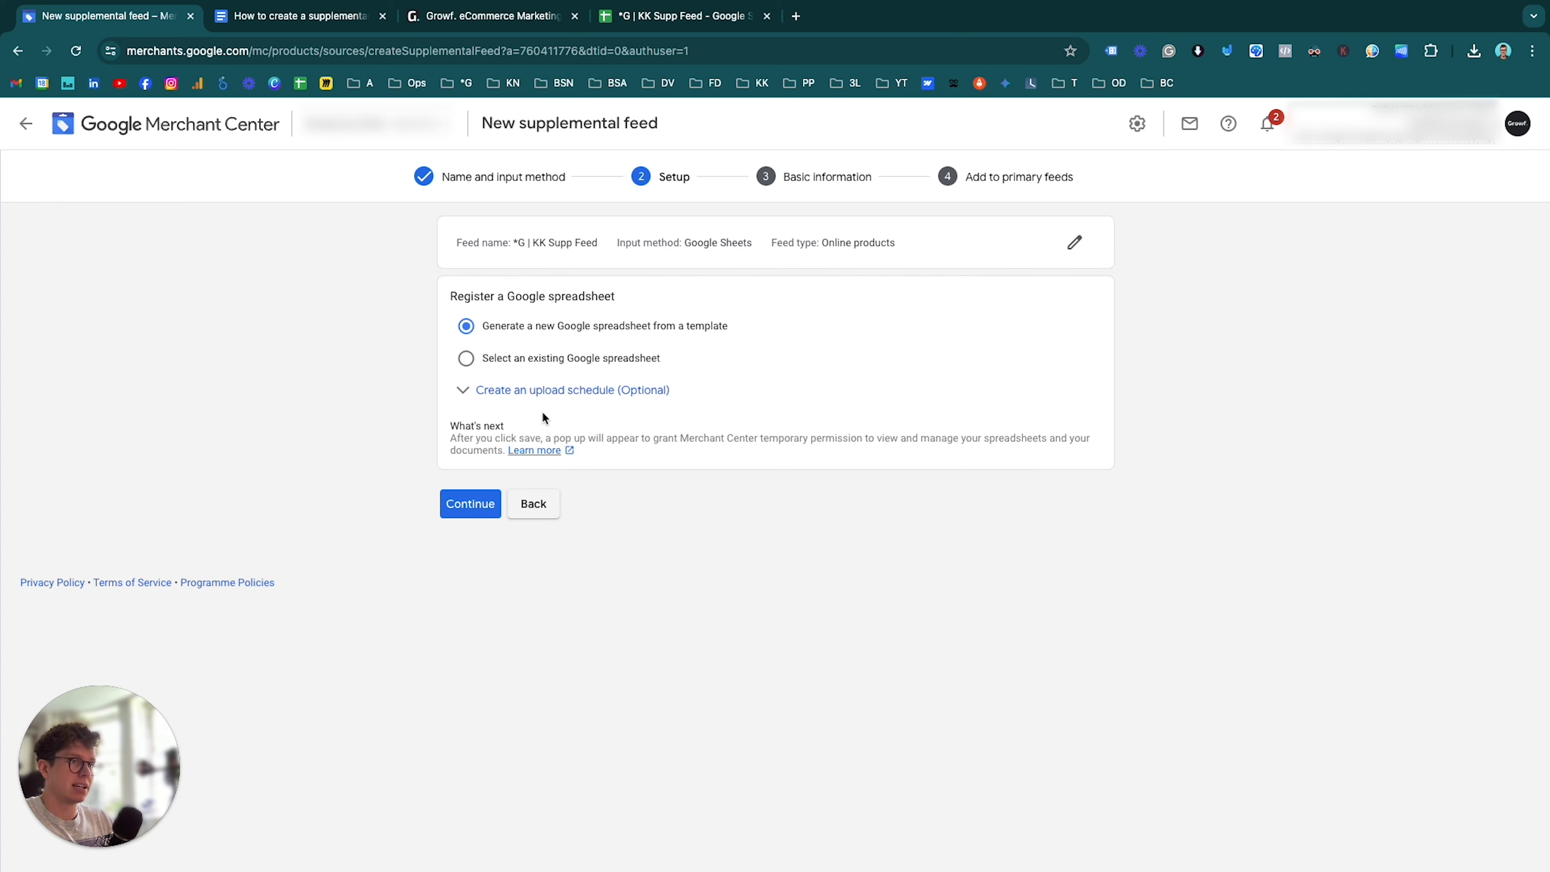
Register the existing *G | KK Supp Feed spreadsheet for the feed, finding it in Drive with the search kk, and proceed to basic information
{"action": "left_click", "coordinate": [536, 359]}
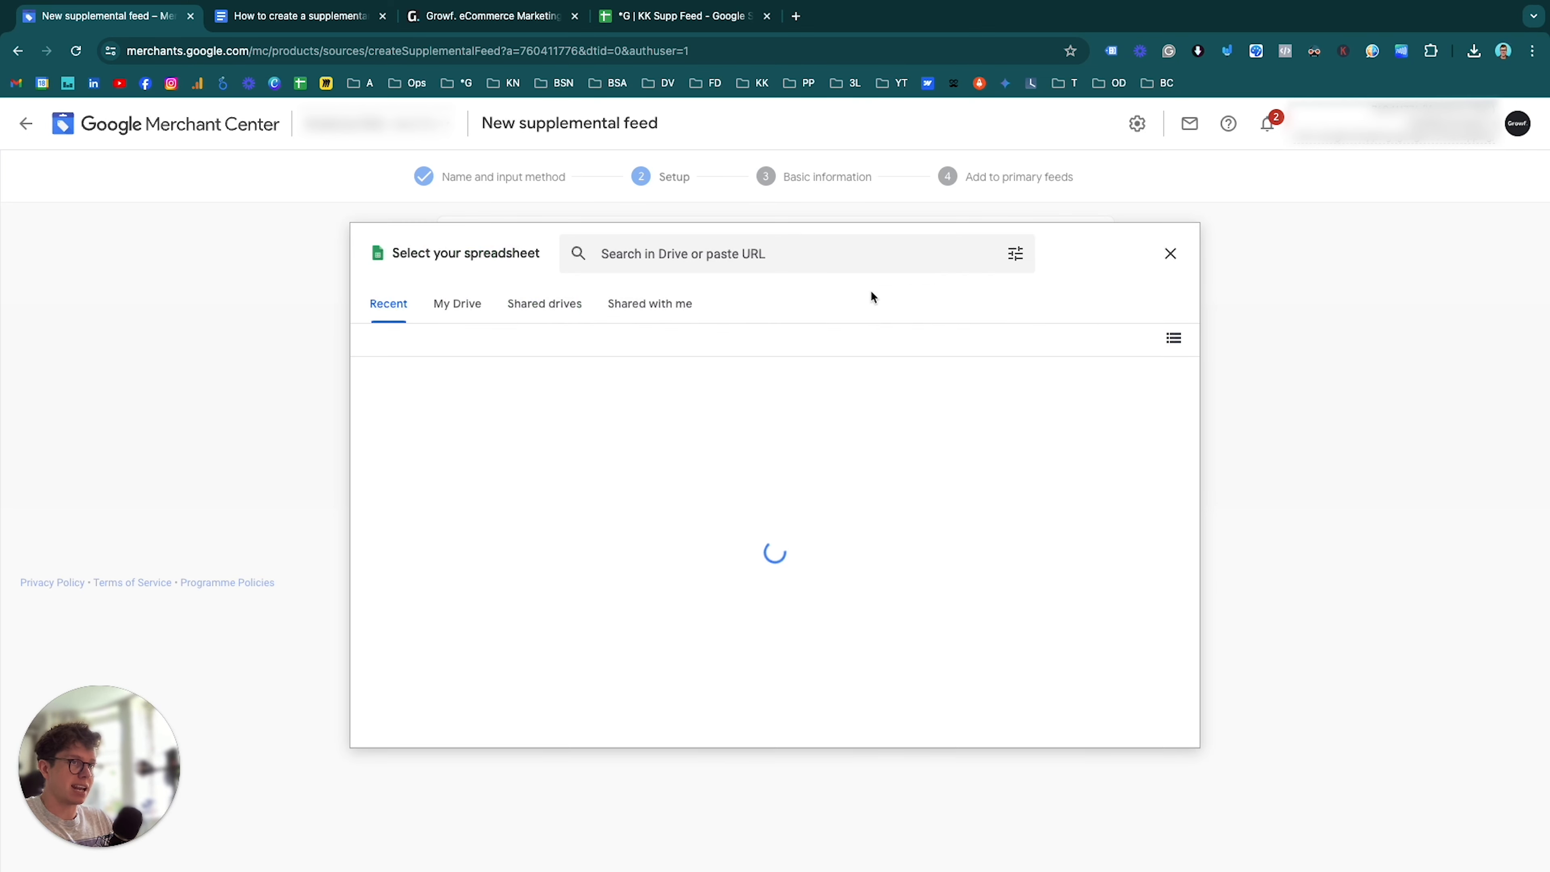
{"action": "left_click", "coordinate": [1169, 253]}
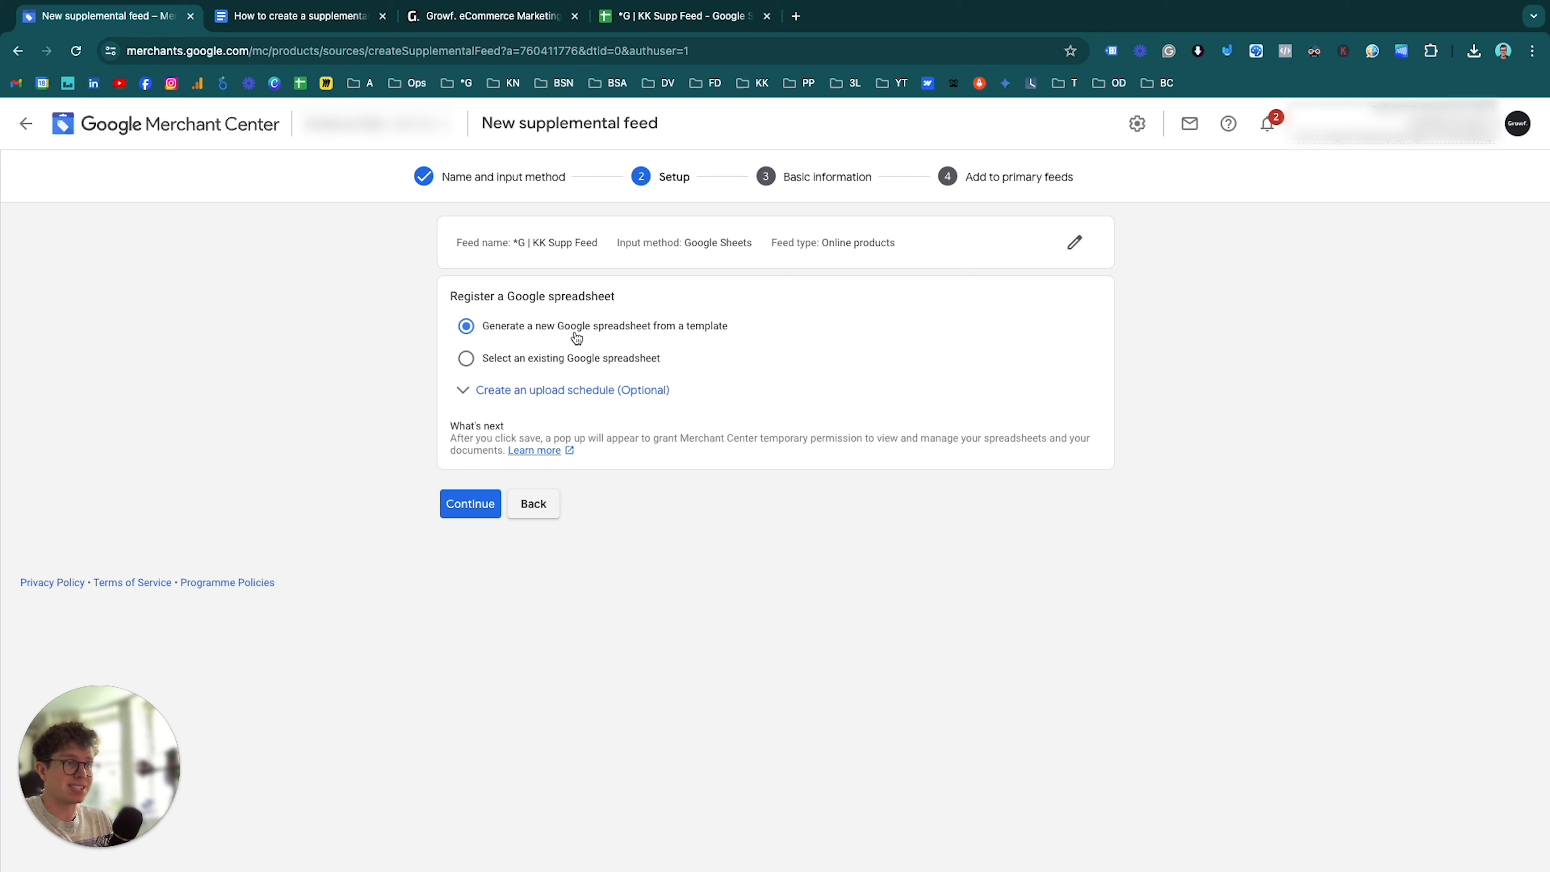
{"action": "left_click", "coordinate": [566, 367]}
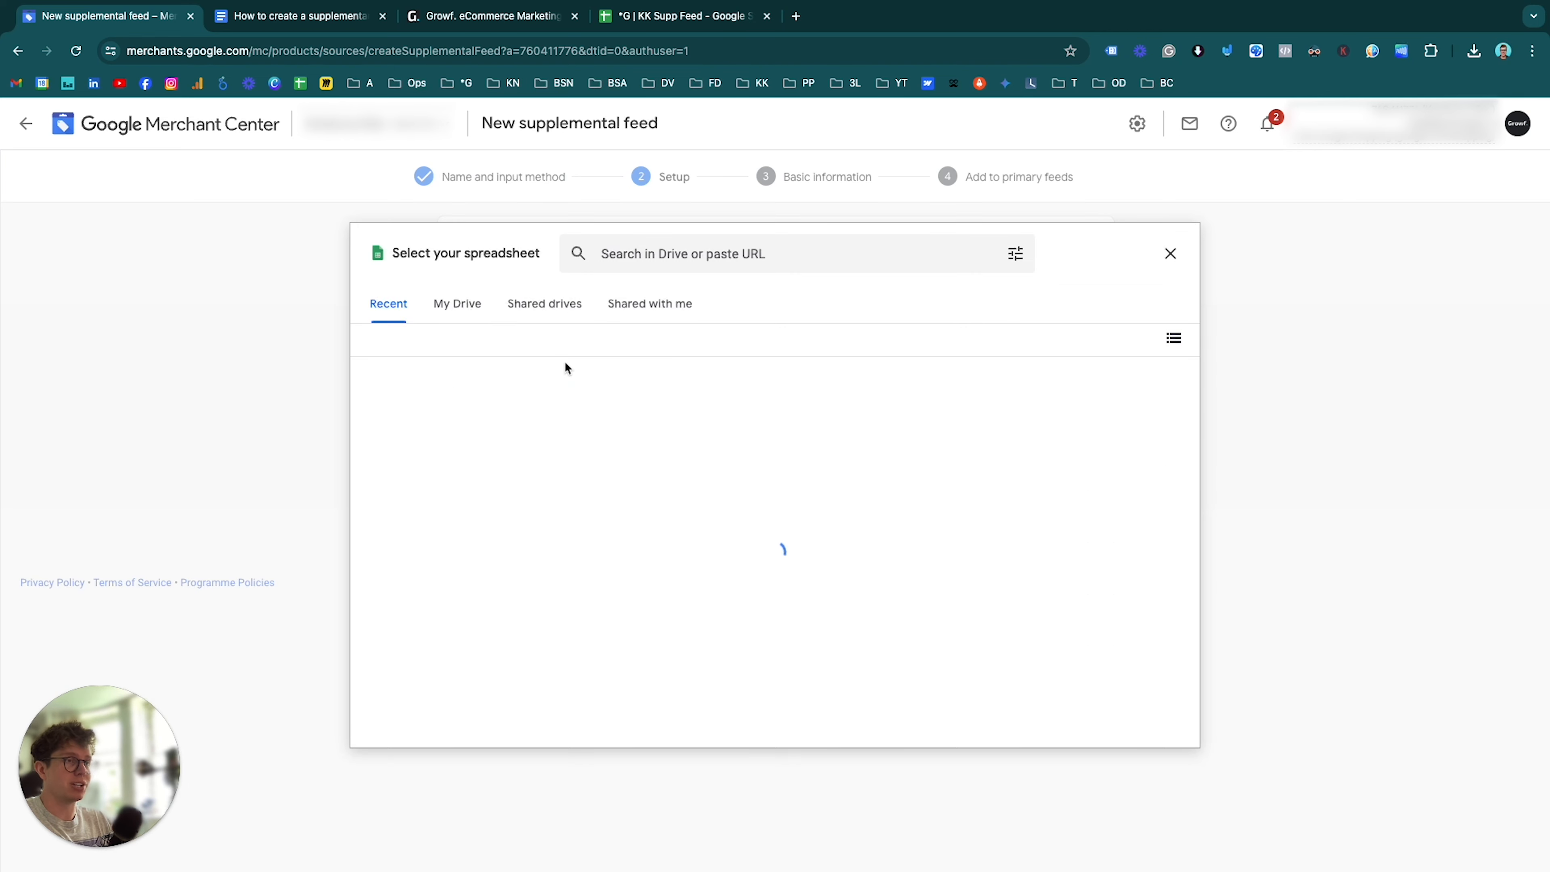
{"action": "left_click", "coordinate": [736, 255]}
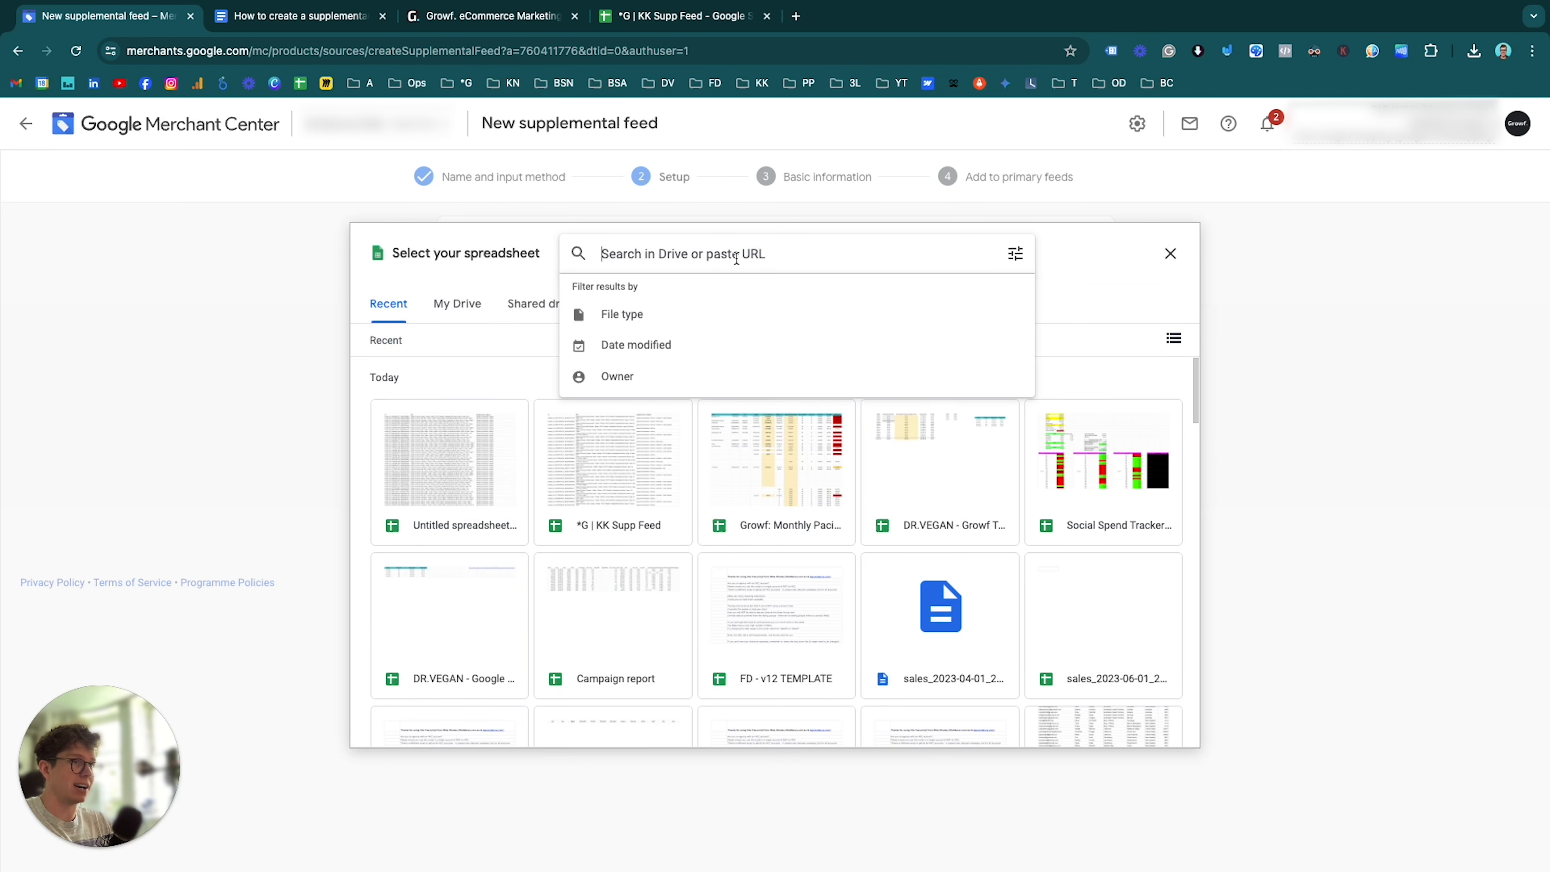
{"action": "type", "text": "kk"}
{"action": "key", "text": "Return"}
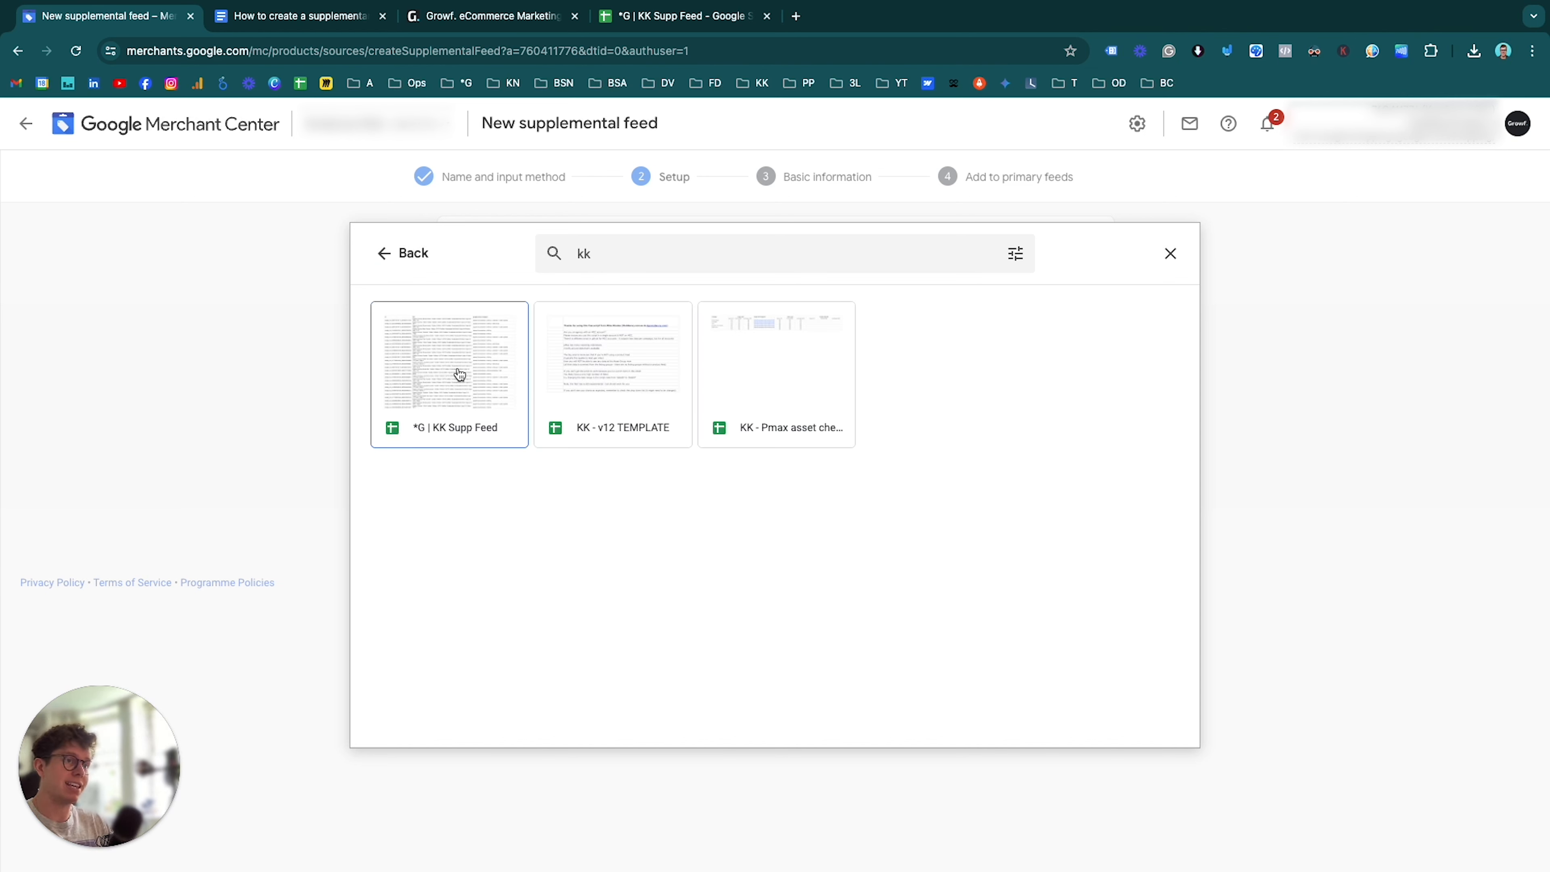
{"action": "left_click", "coordinate": [460, 374]}
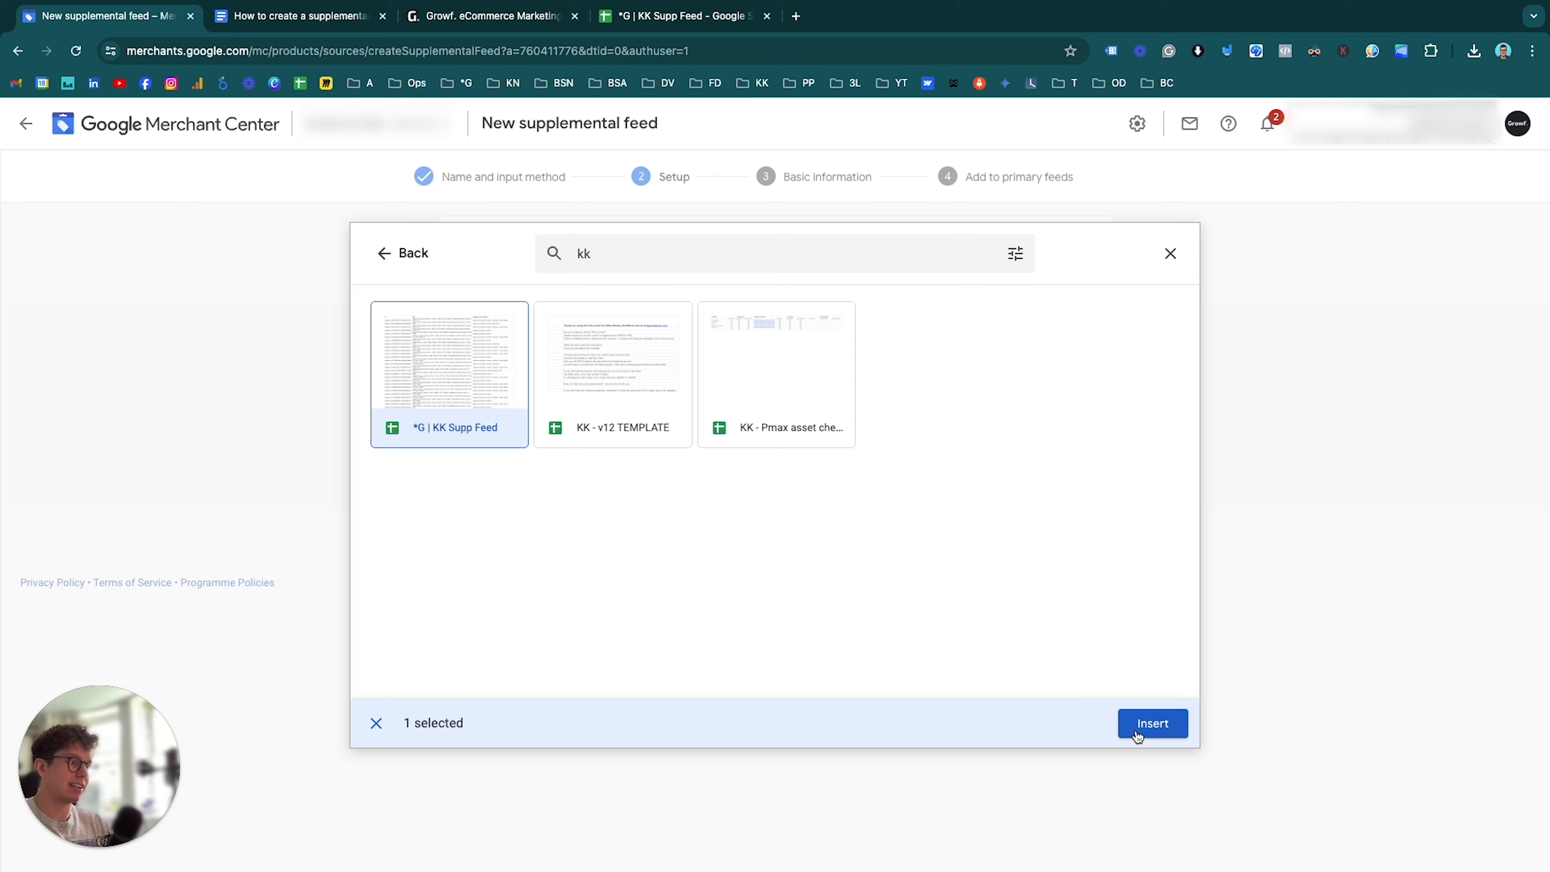
{"action": "left_click", "coordinate": [1152, 724]}
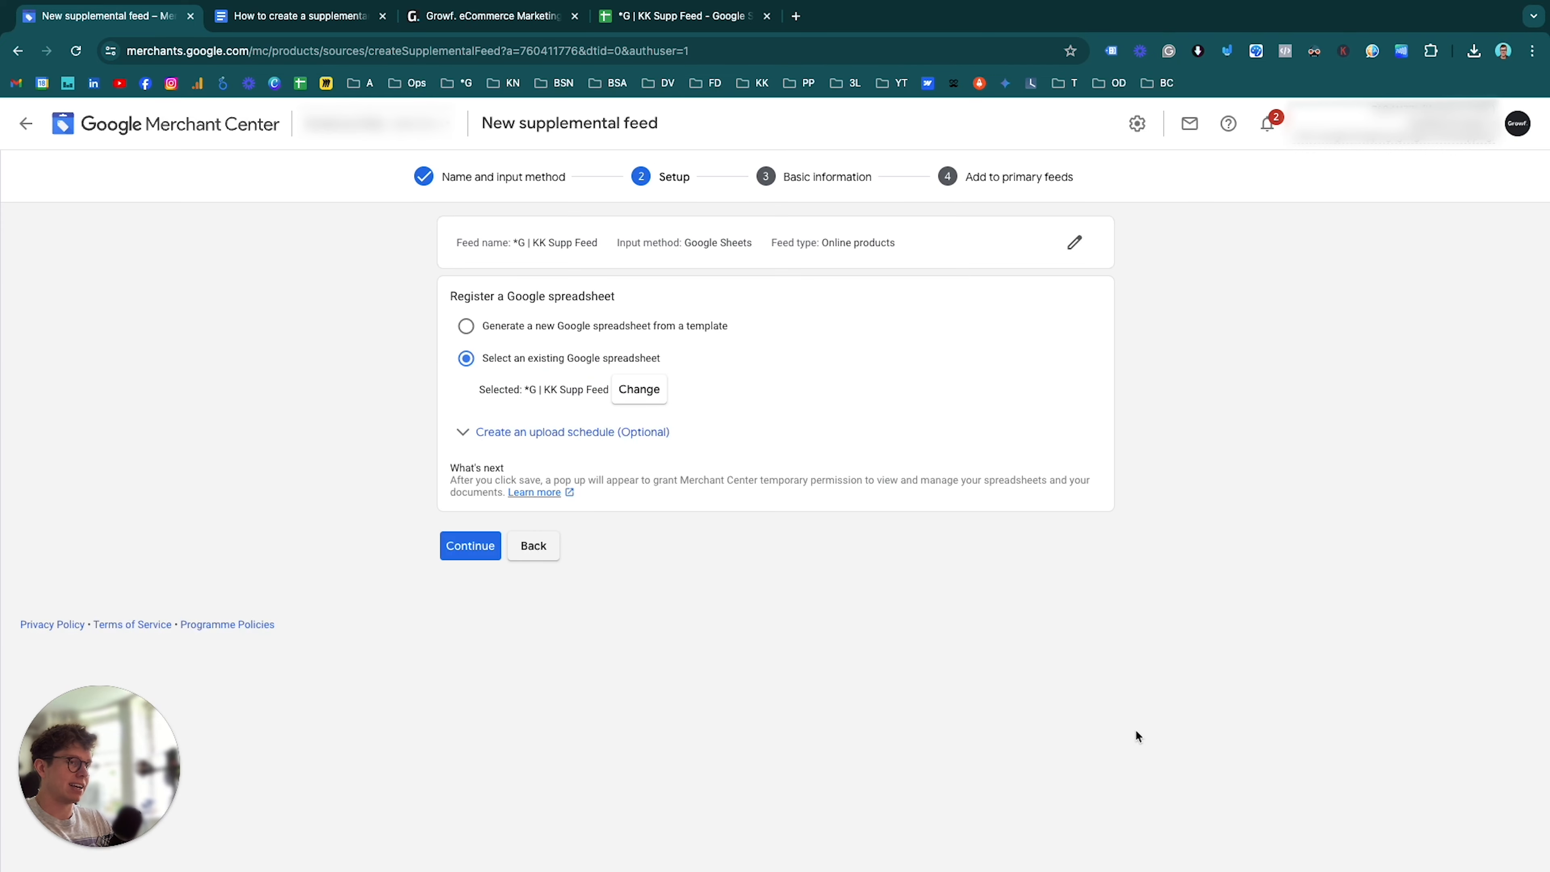
{"action": "left_click", "coordinate": [459, 561]}
Set the language to English and the feed label to AU, and create the feed as a supplement to Content API - Korduroy Kidz
{"action": "left_click", "coordinate": [540, 262]}
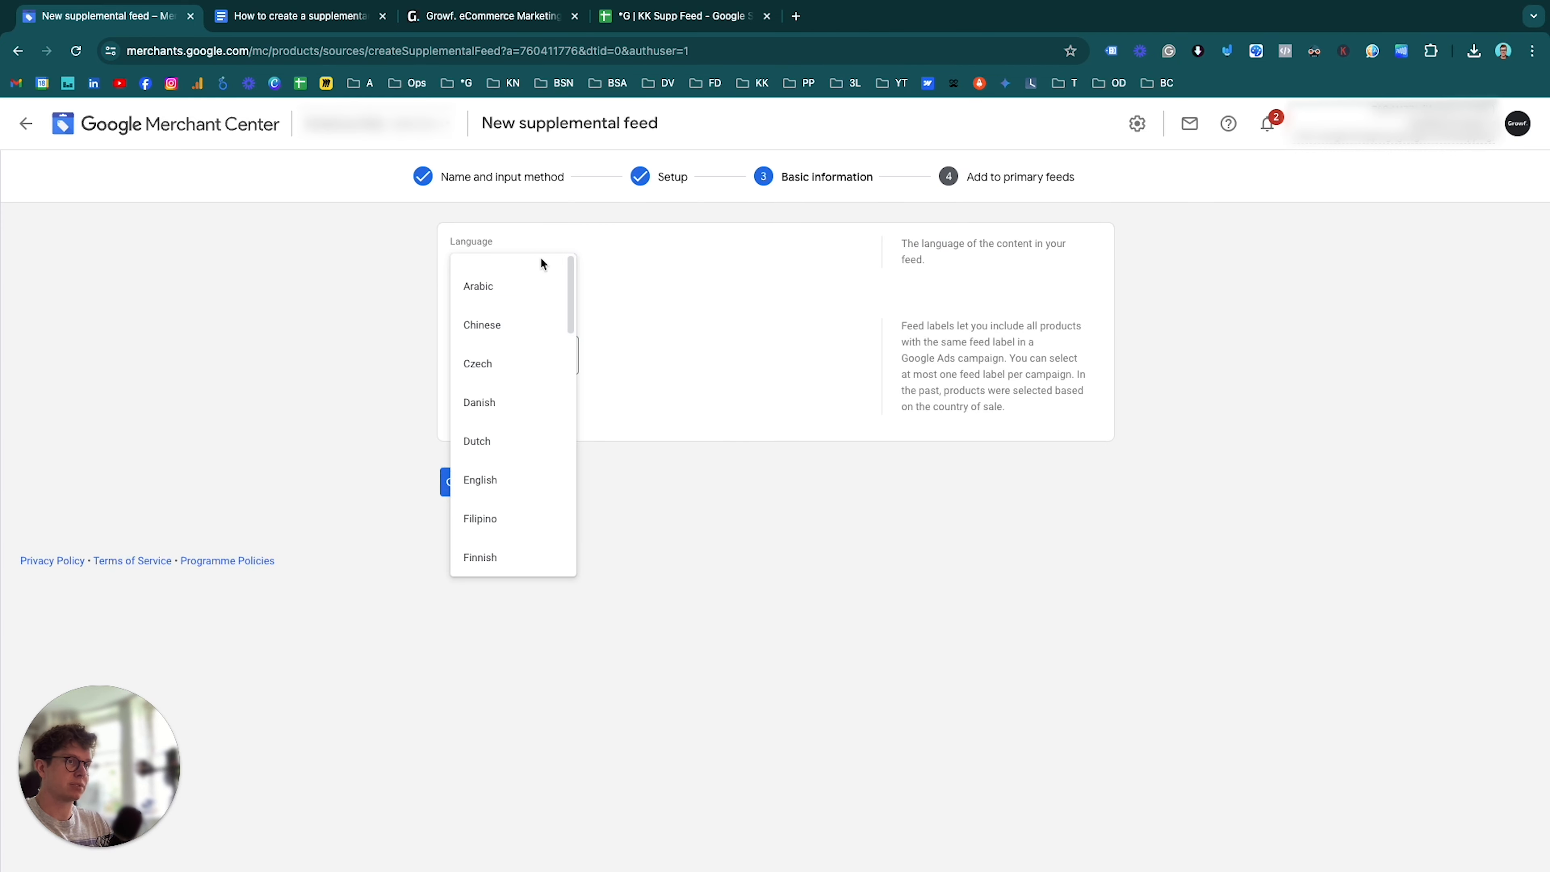
{"action": "left_click", "coordinate": [519, 480]}
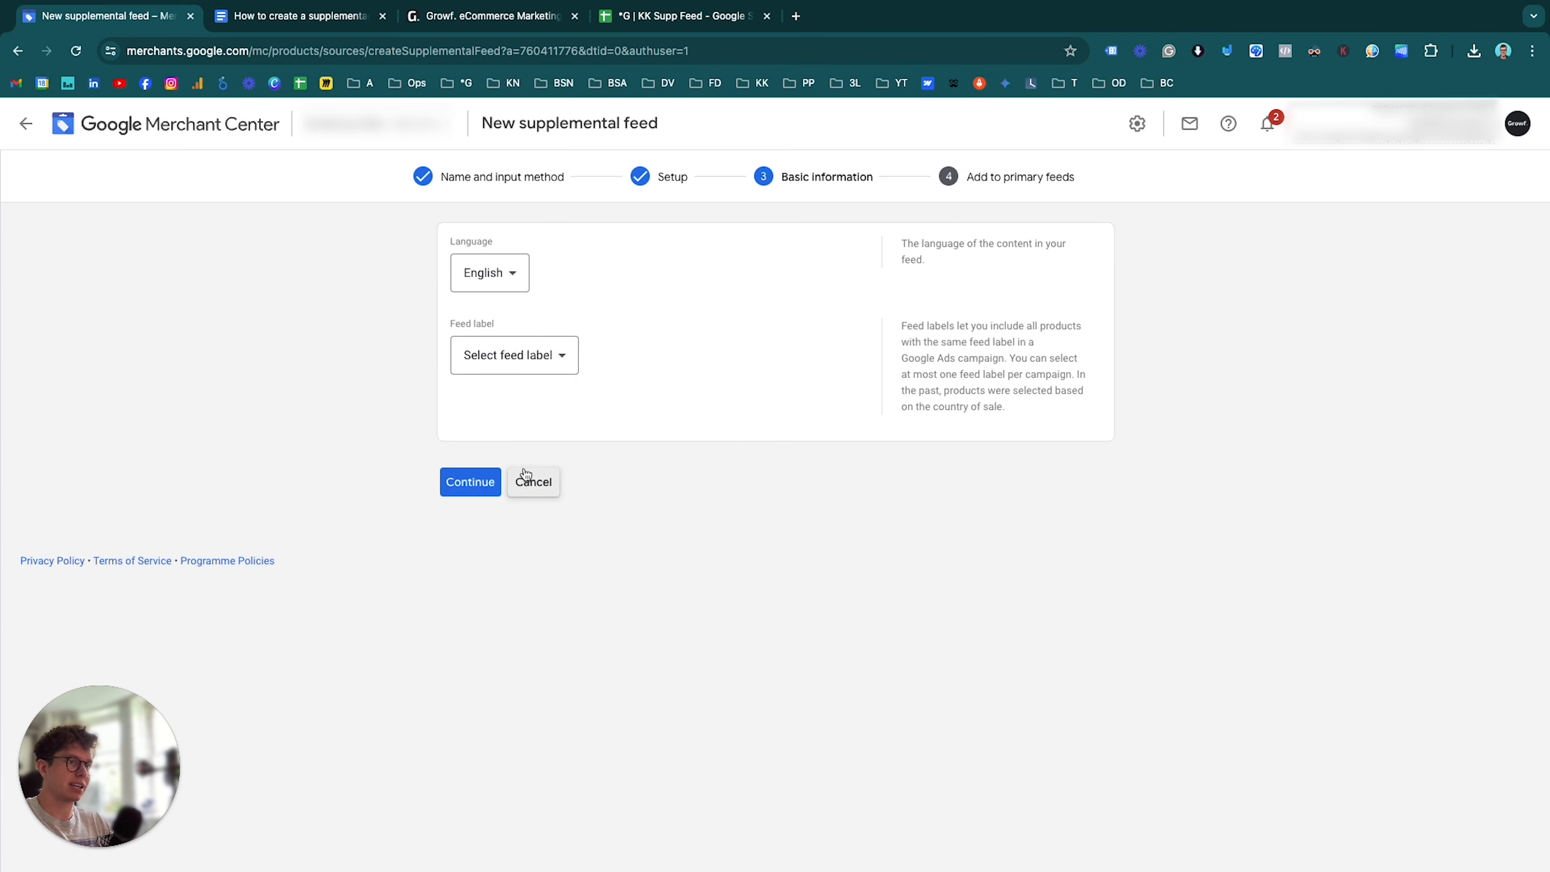
{"action": "left_click", "coordinate": [536, 357]}
{"action": "left_click", "coordinate": [503, 444]}
{"action": "left_click", "coordinate": [468, 484]}
{"action": "left_click", "coordinate": [466, 330]}
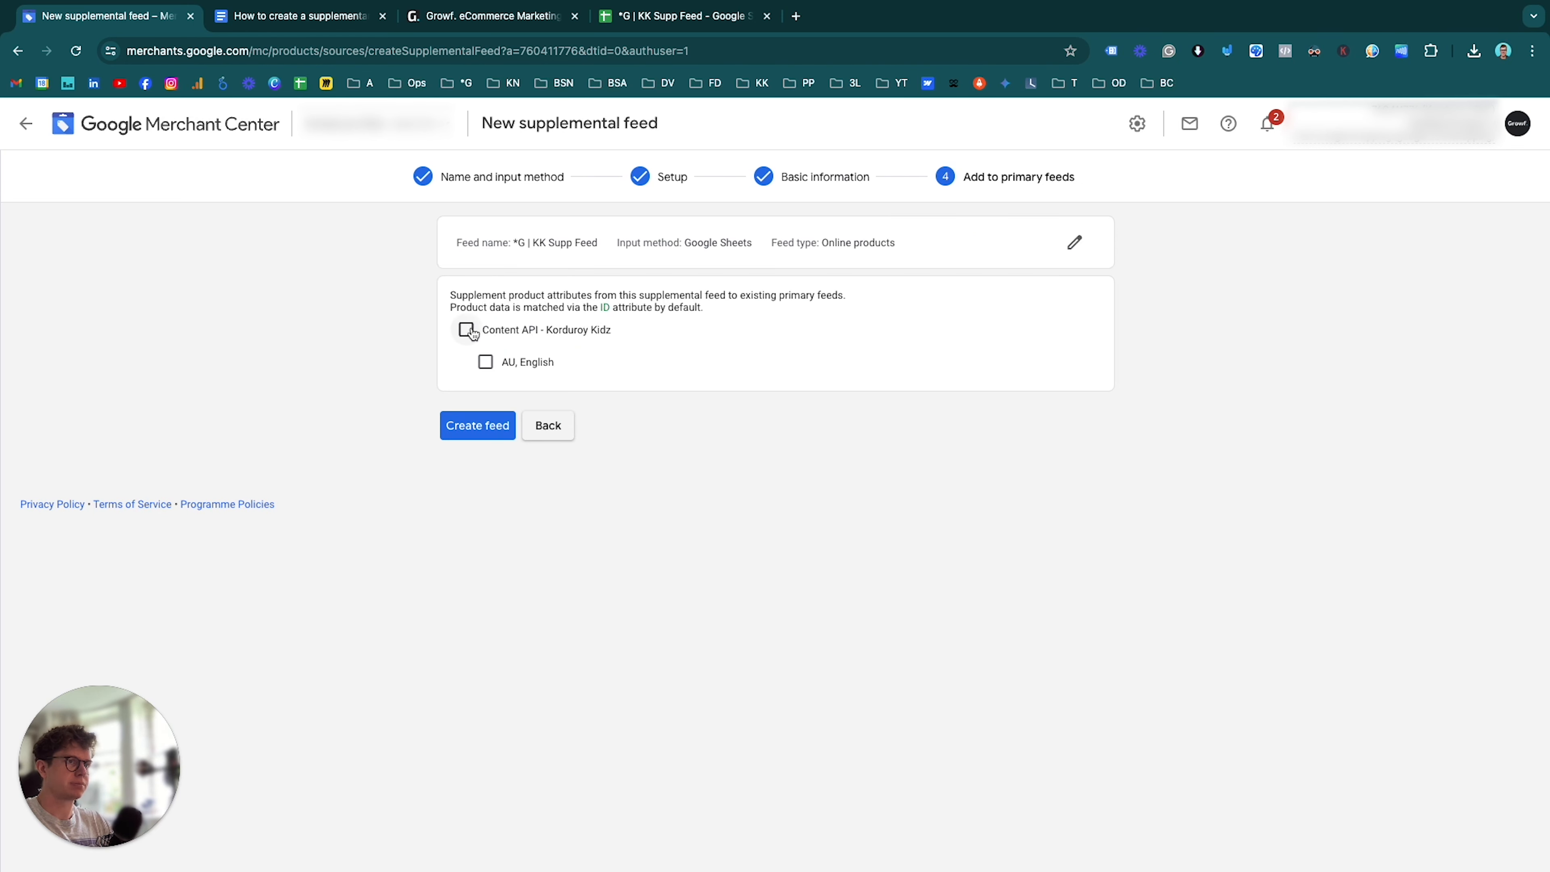
{"action": "left_click", "coordinate": [497, 437]}
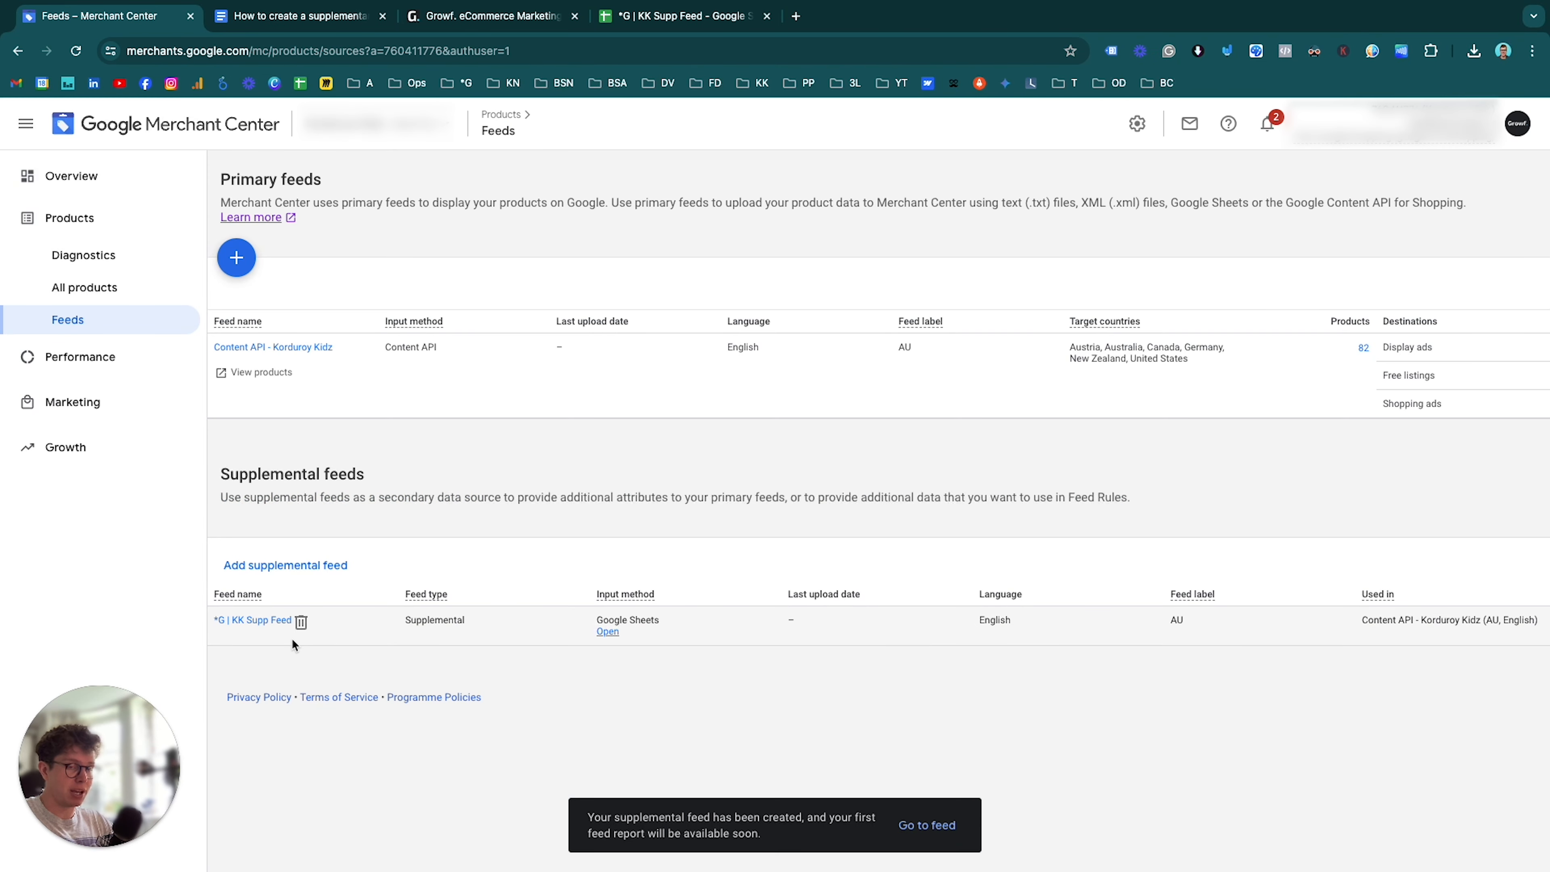
Open the new *G | KK Supp Feed, fetch its Google Sheets data and check the matched items in the processing report
{"action": "left_click", "coordinate": [267, 621]}
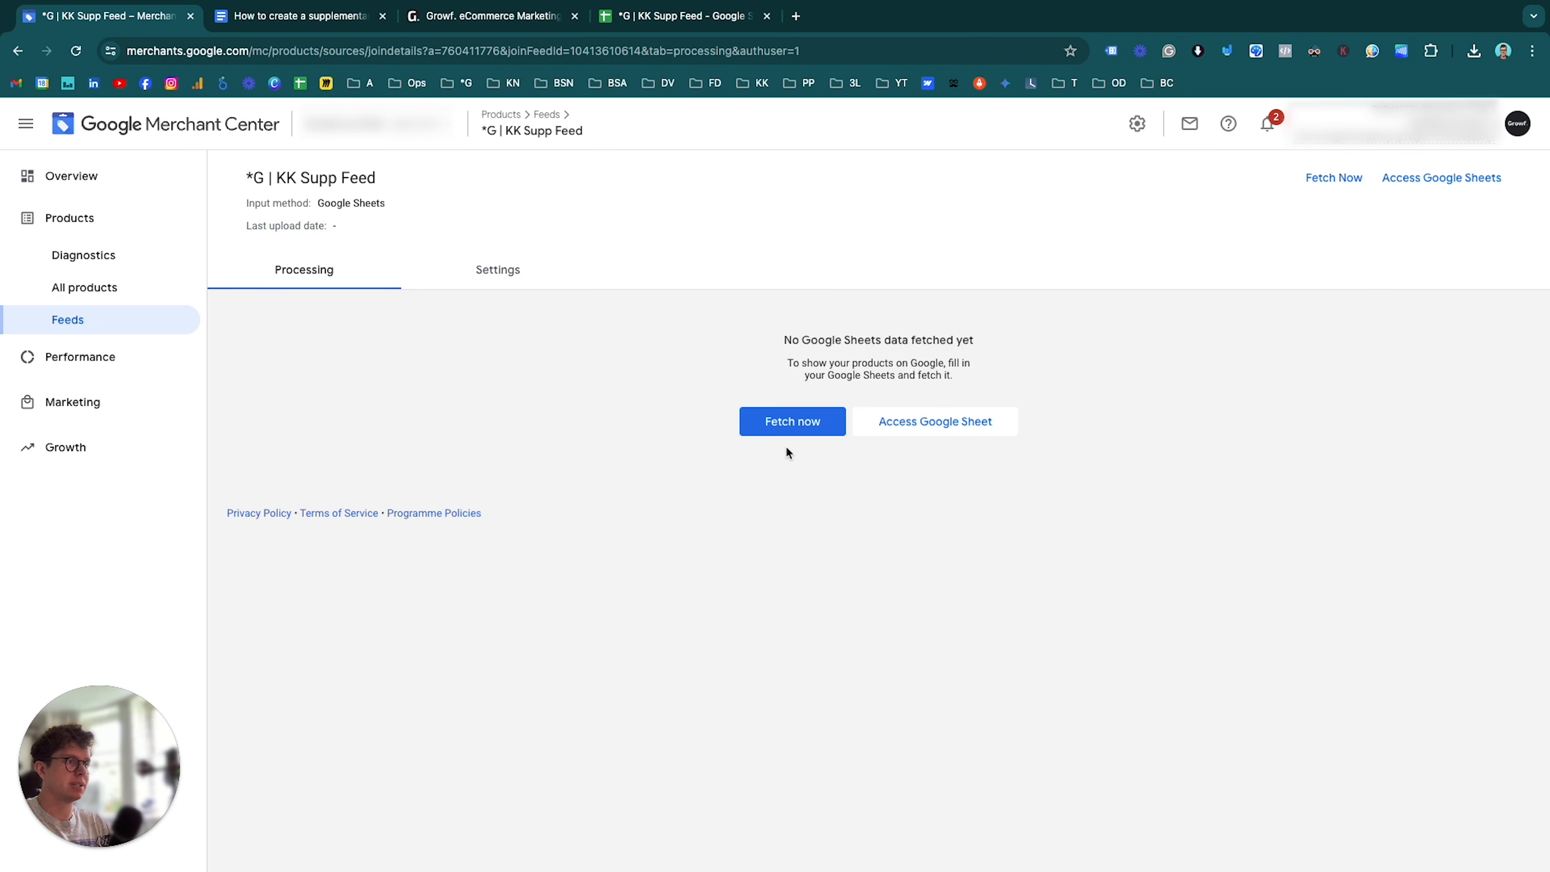
{"action": "left_click", "coordinate": [807, 421]}
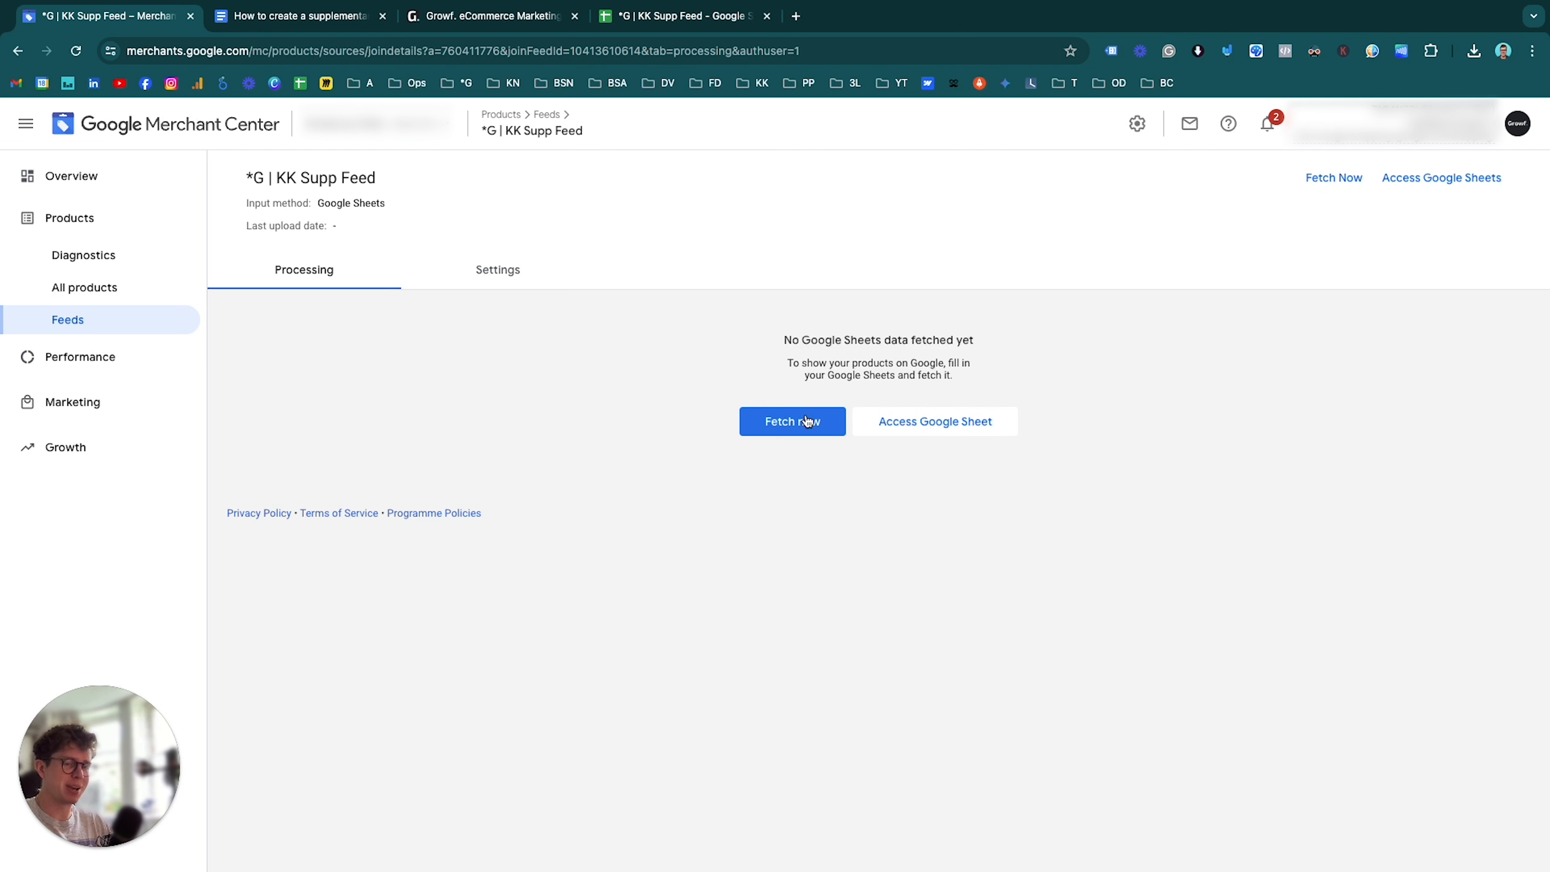
{"action": "left_click", "coordinate": [807, 420]}
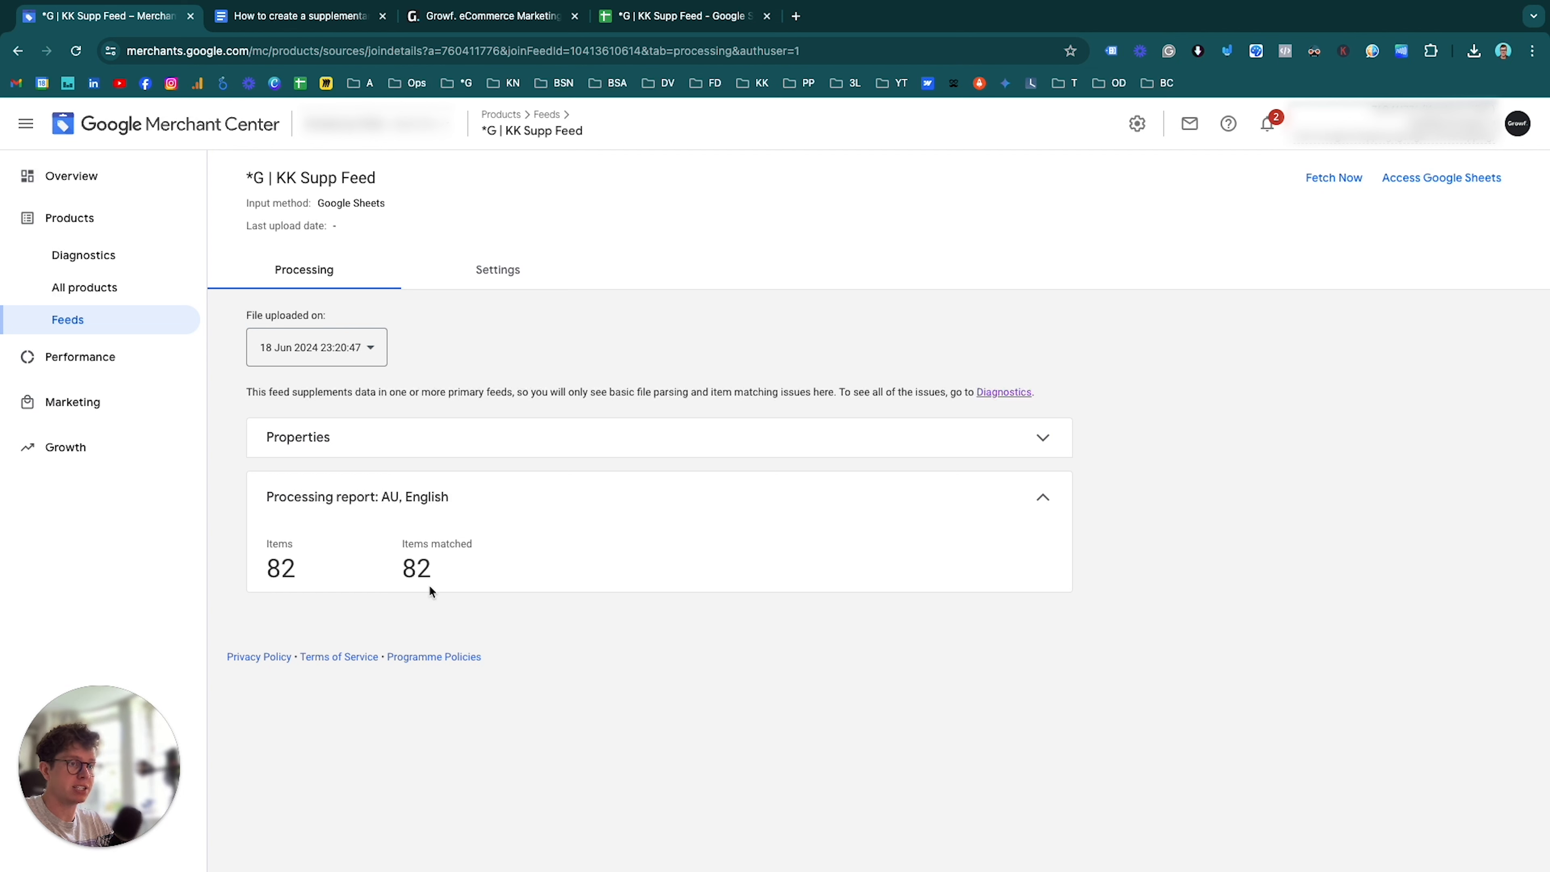
{"action": "left_click_drag", "start_coordinate": [391, 567], "coordinate": [488, 565]}
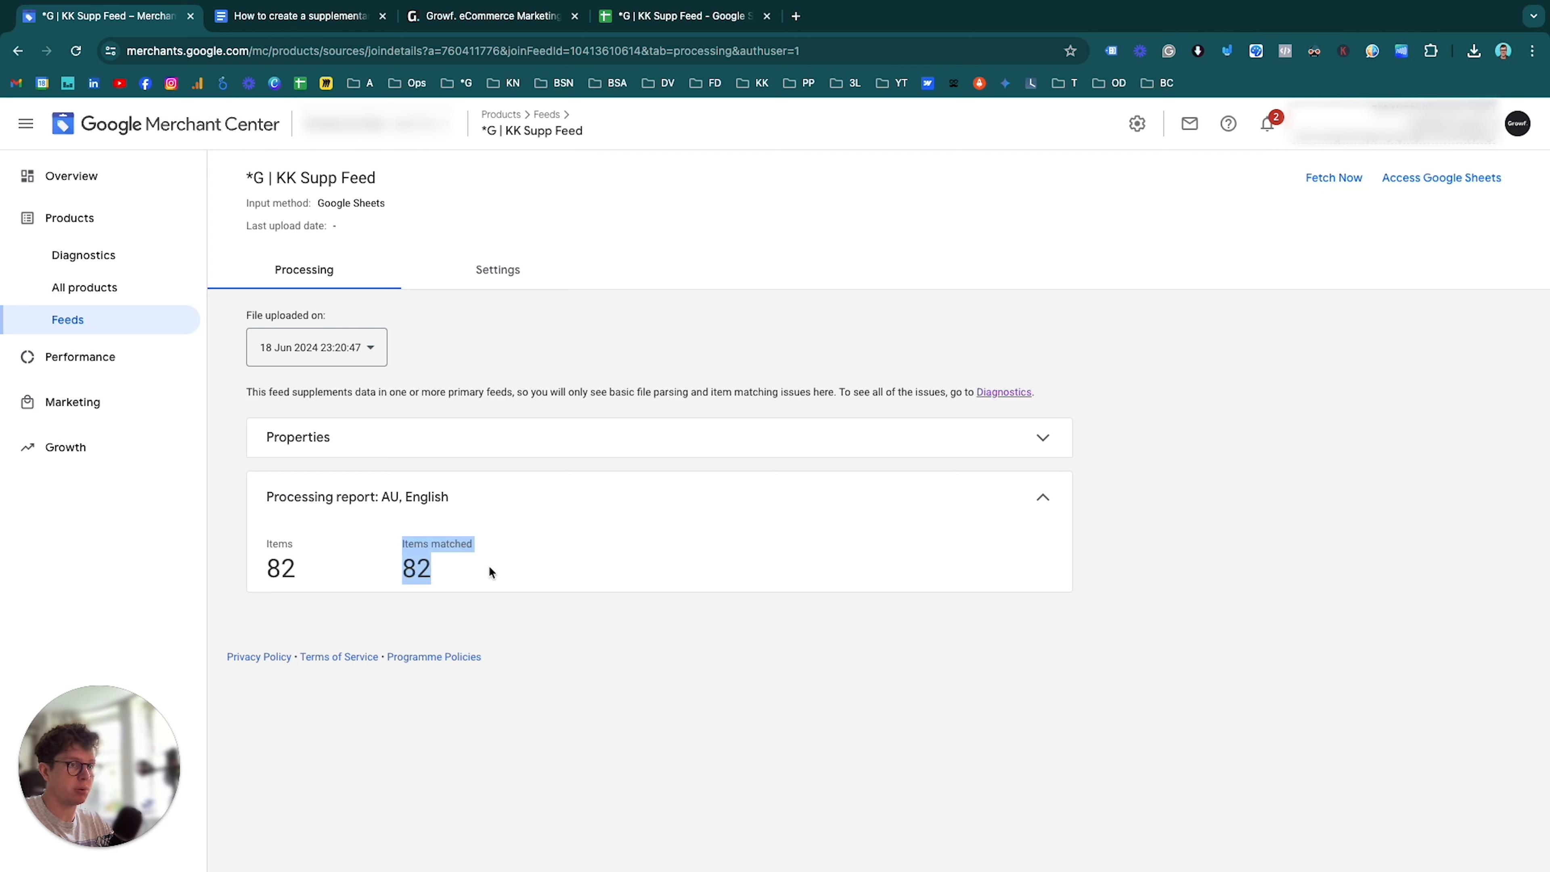
Enable the feed's daily fetch schedule with the fetch time set to 04:00, and save it
{"action": "left_click", "coordinate": [487, 280]}
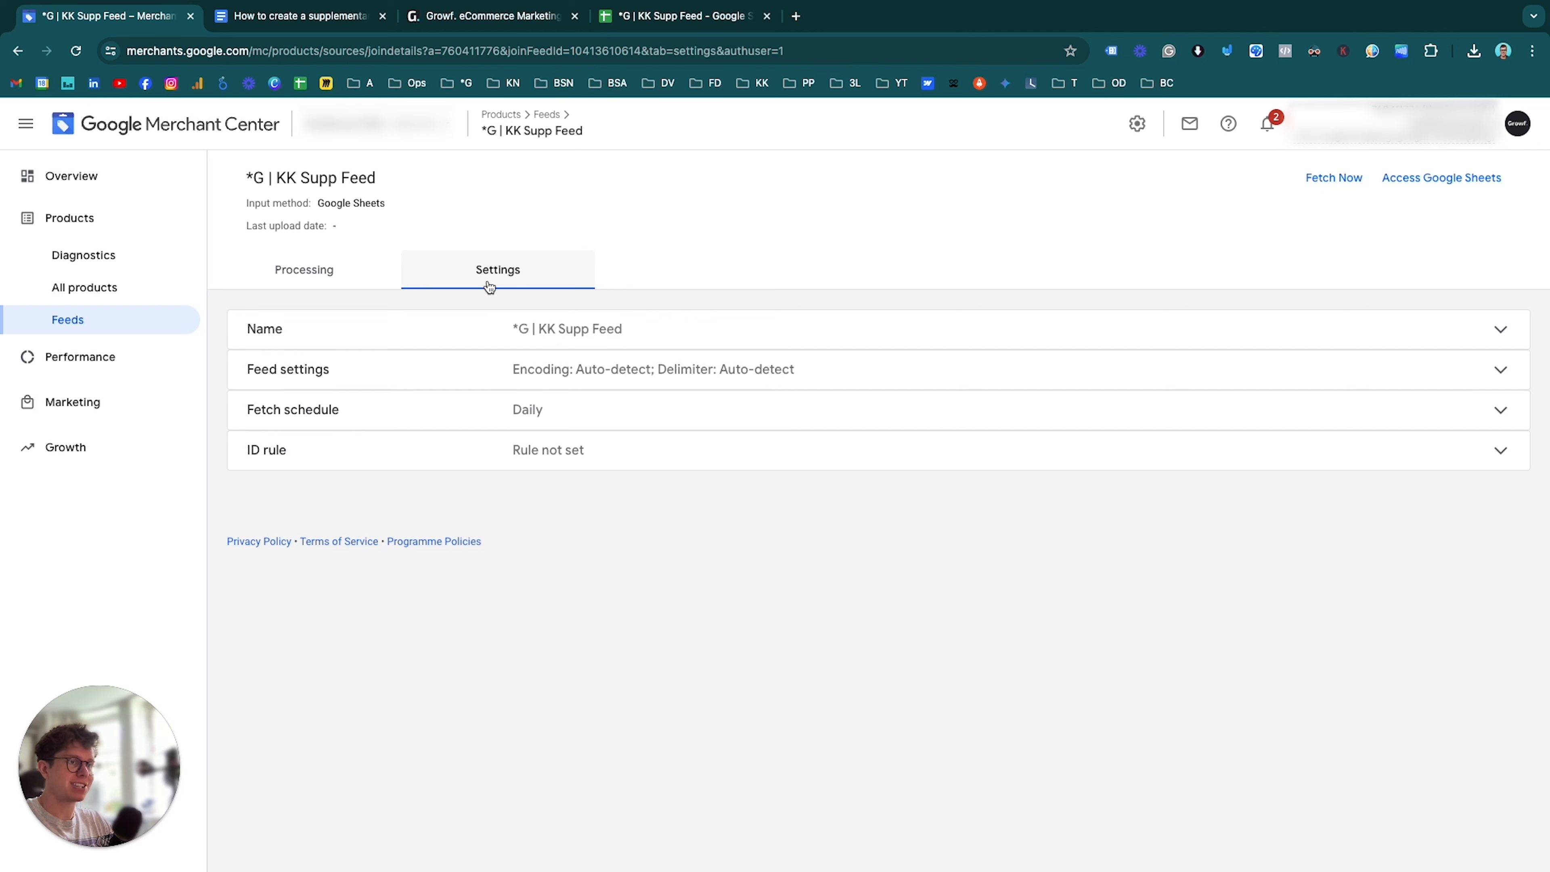
{"action": "left_click", "coordinate": [512, 410]}
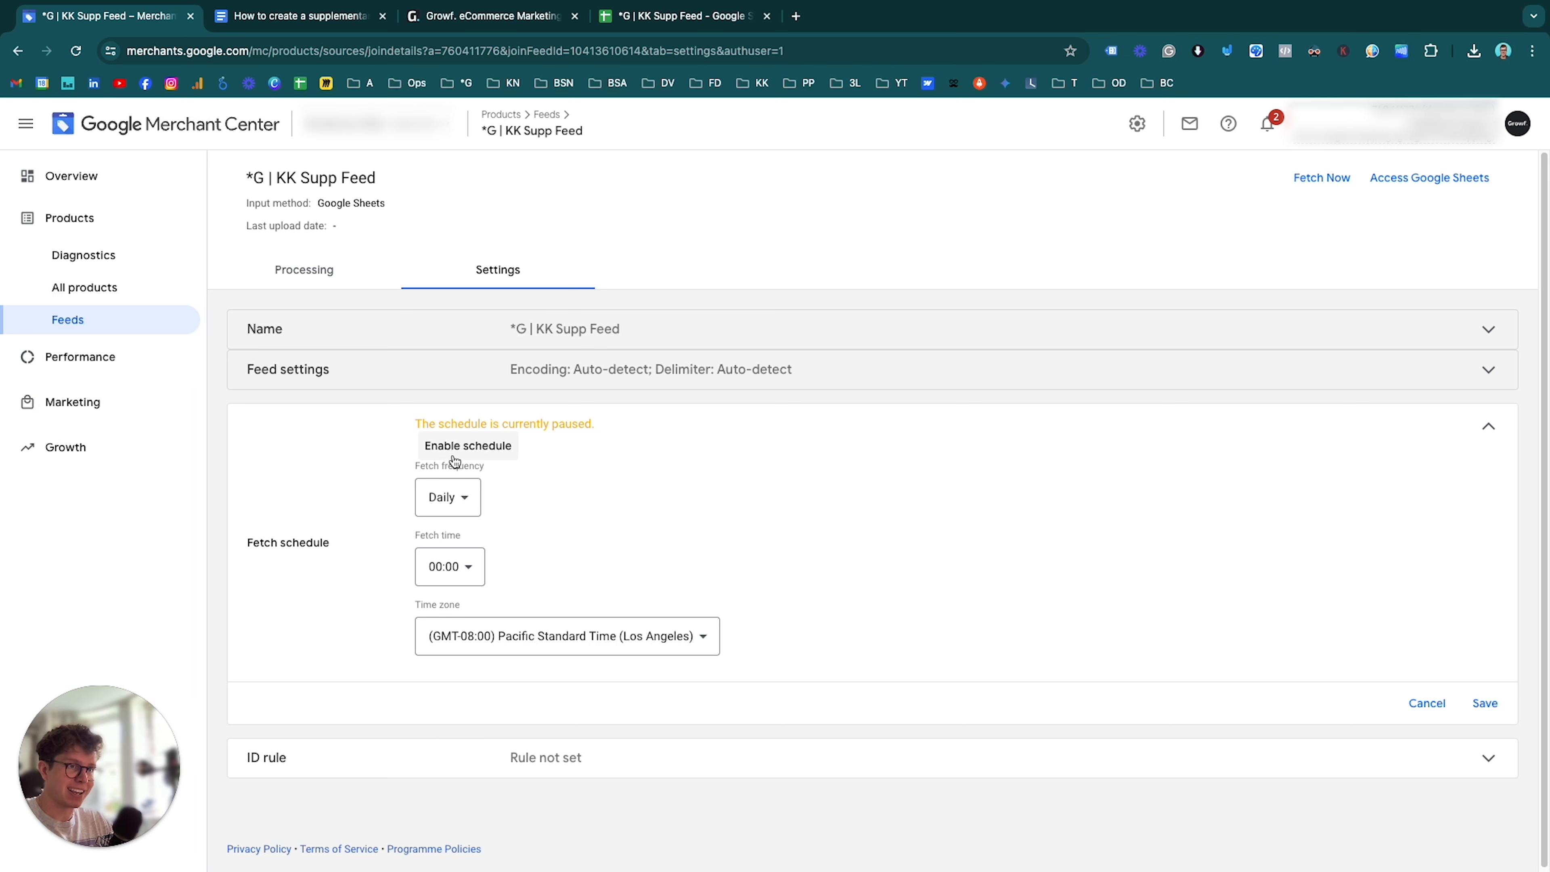
{"action": "left_click", "coordinate": [438, 446]}
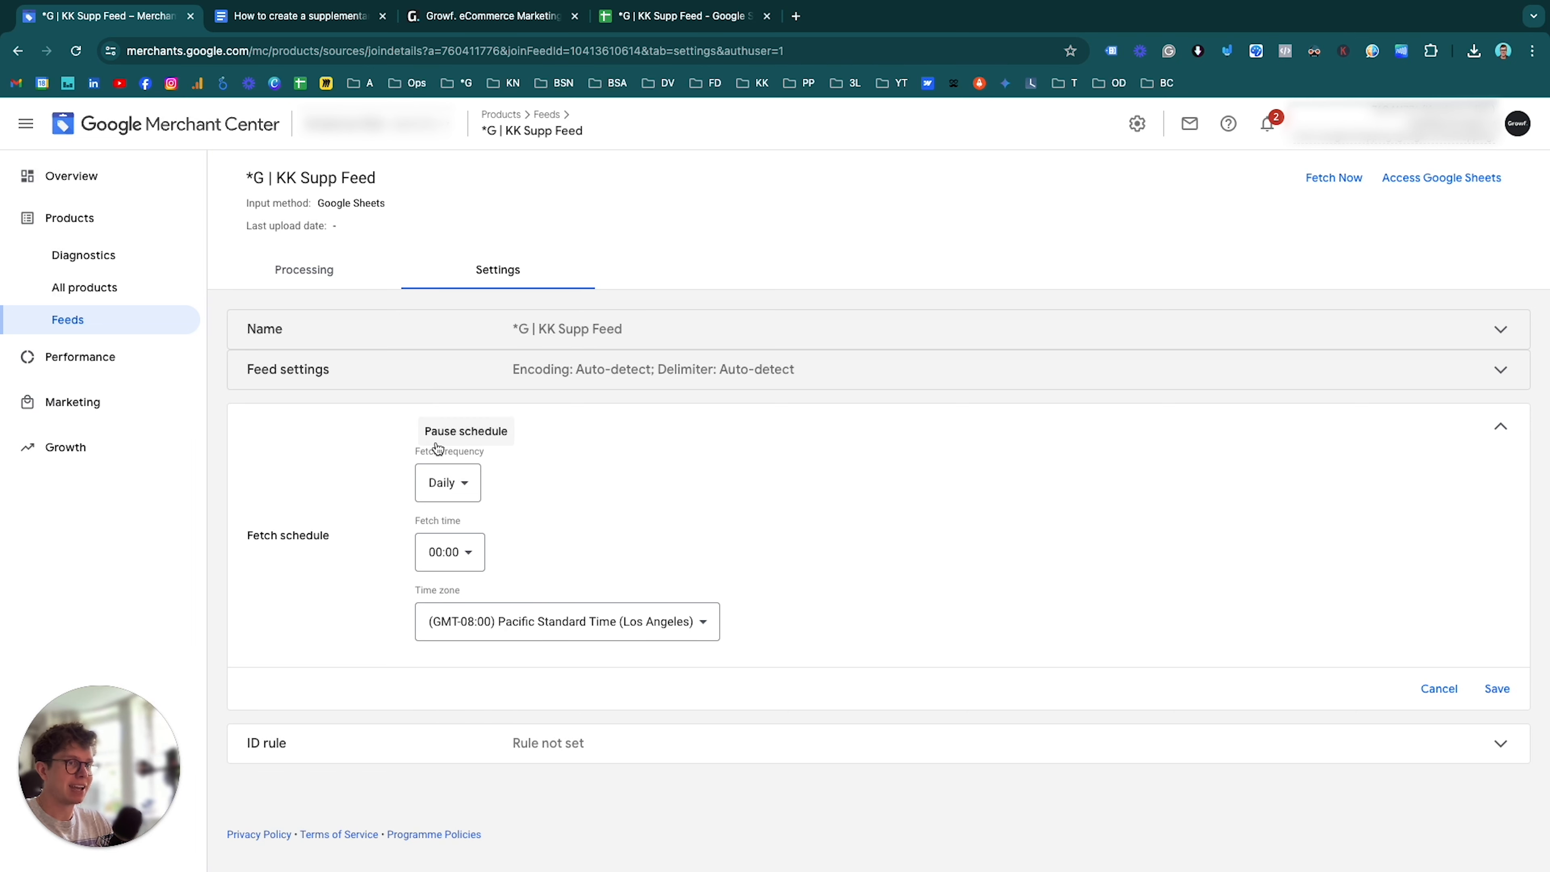
{"action": "left_click", "coordinate": [449, 563]}
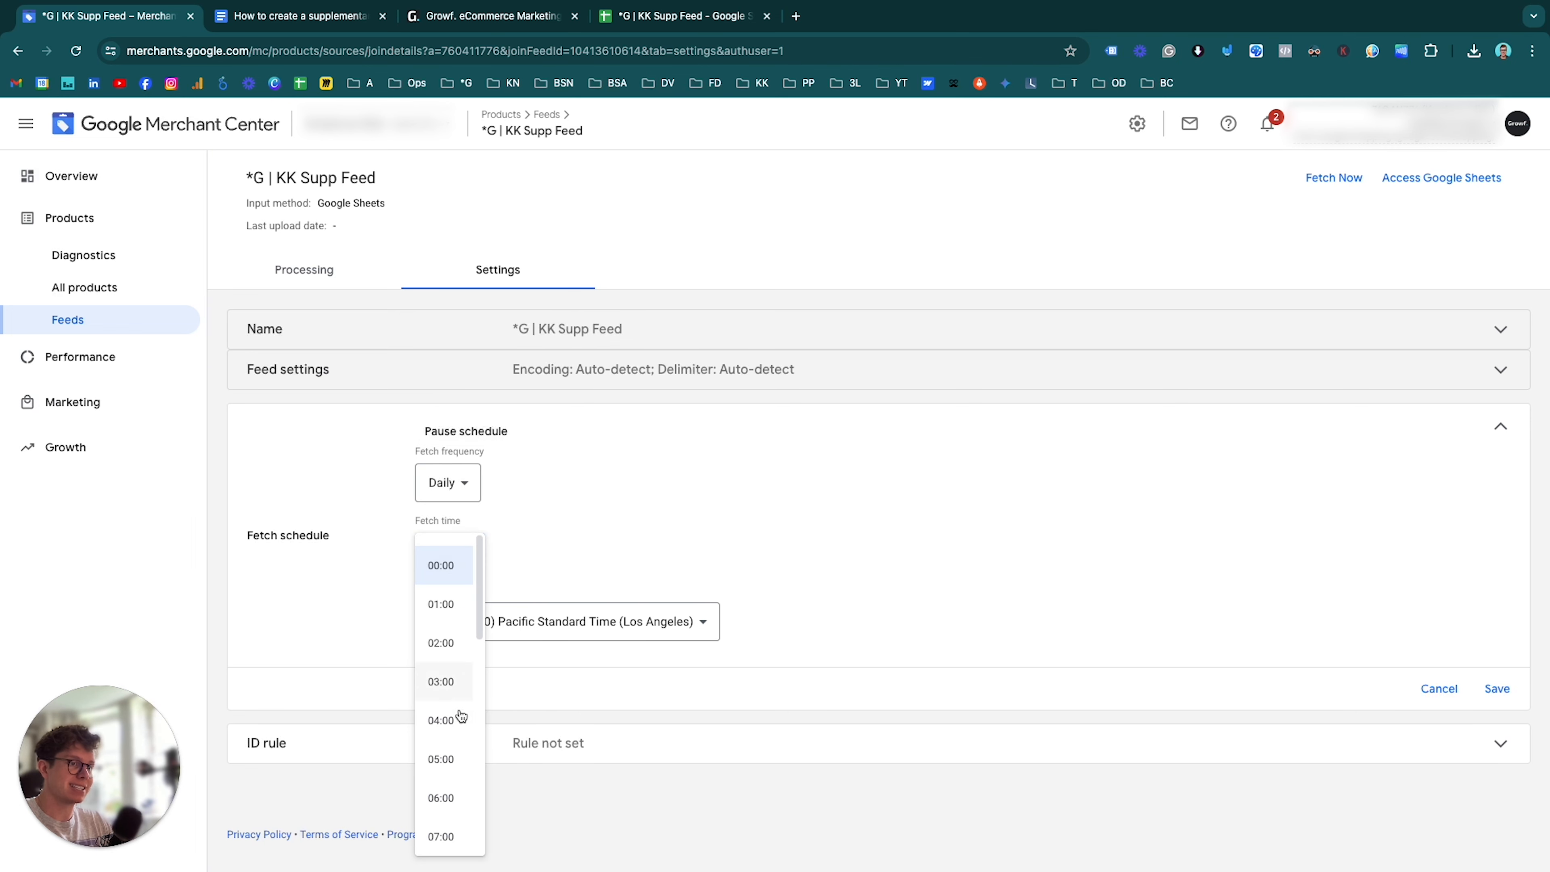
{"action": "left_click", "coordinate": [449, 727]}
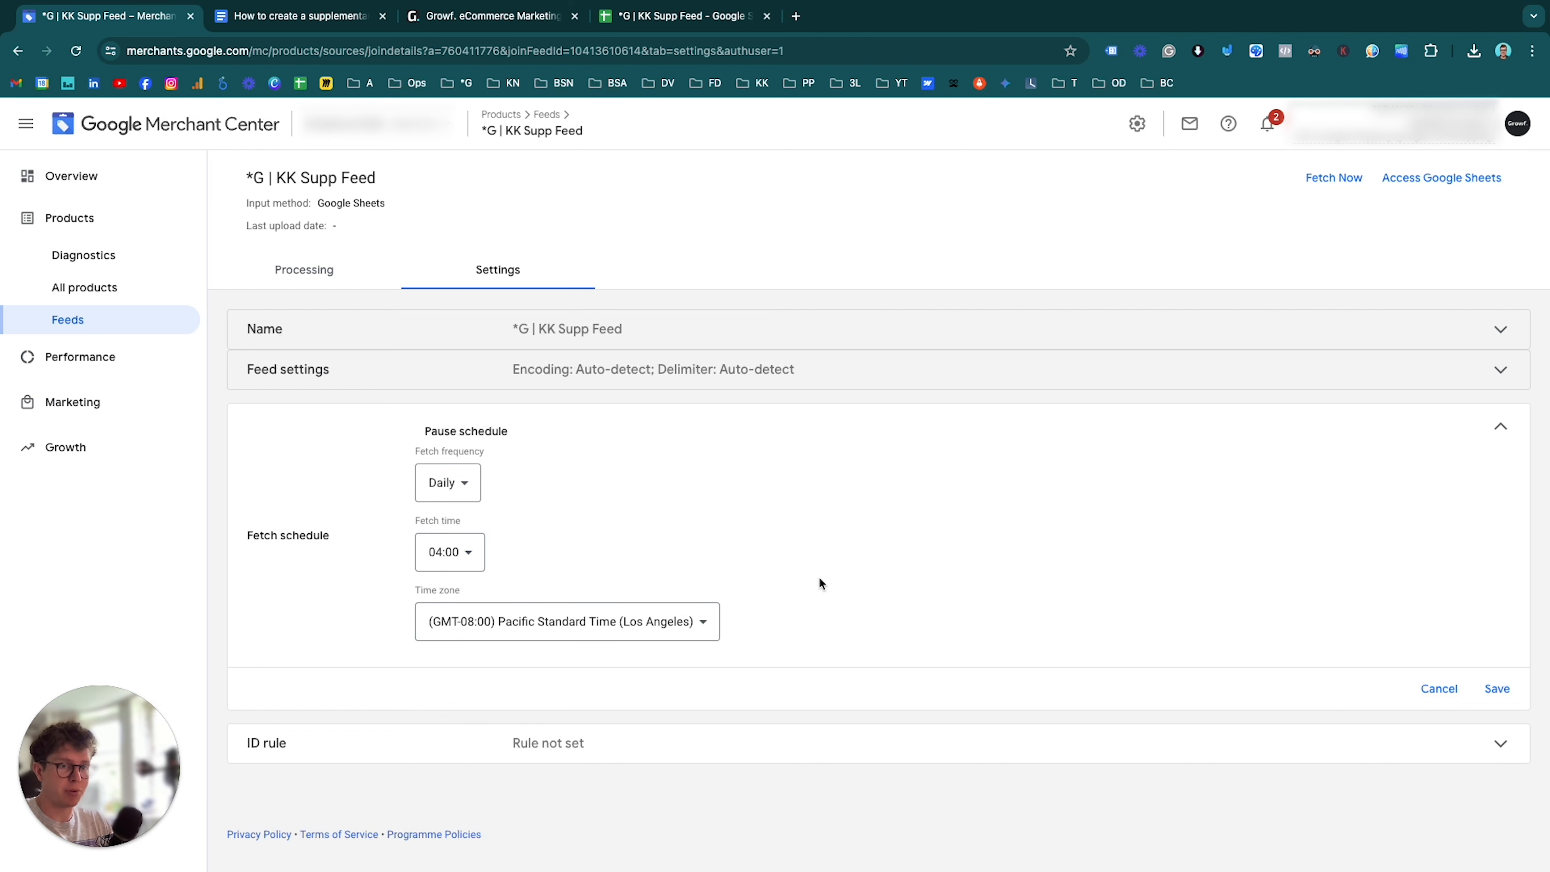
{"action": "left_click", "coordinate": [1502, 690]}
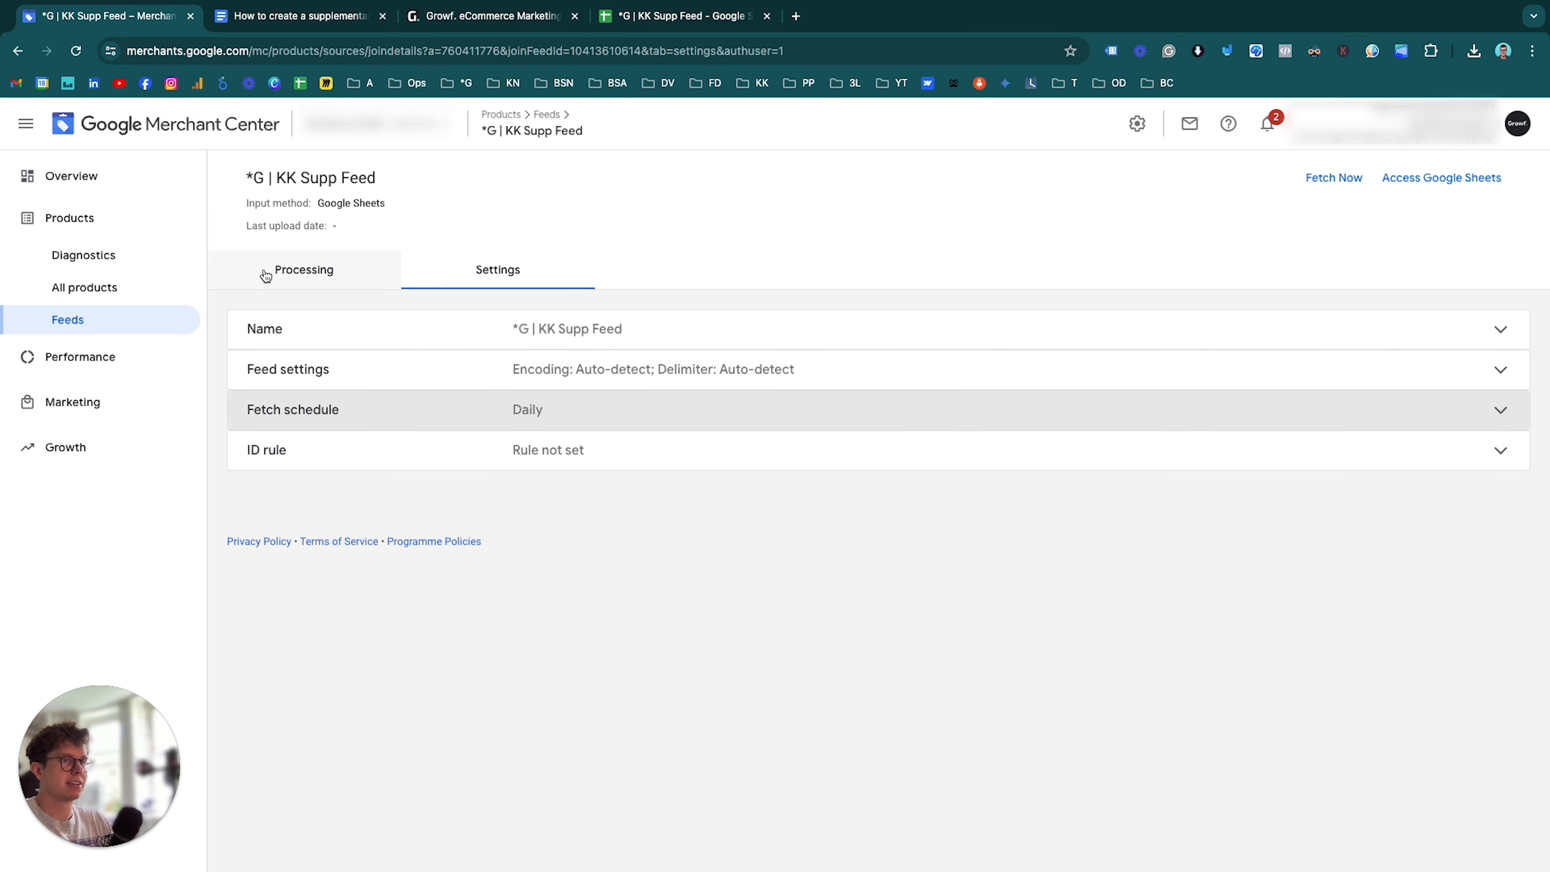
Review the feed's processing report alongside the first product's id and google product category in the KK Supp Feed spreadsheet
{"action": "left_click", "coordinate": [293, 273]}
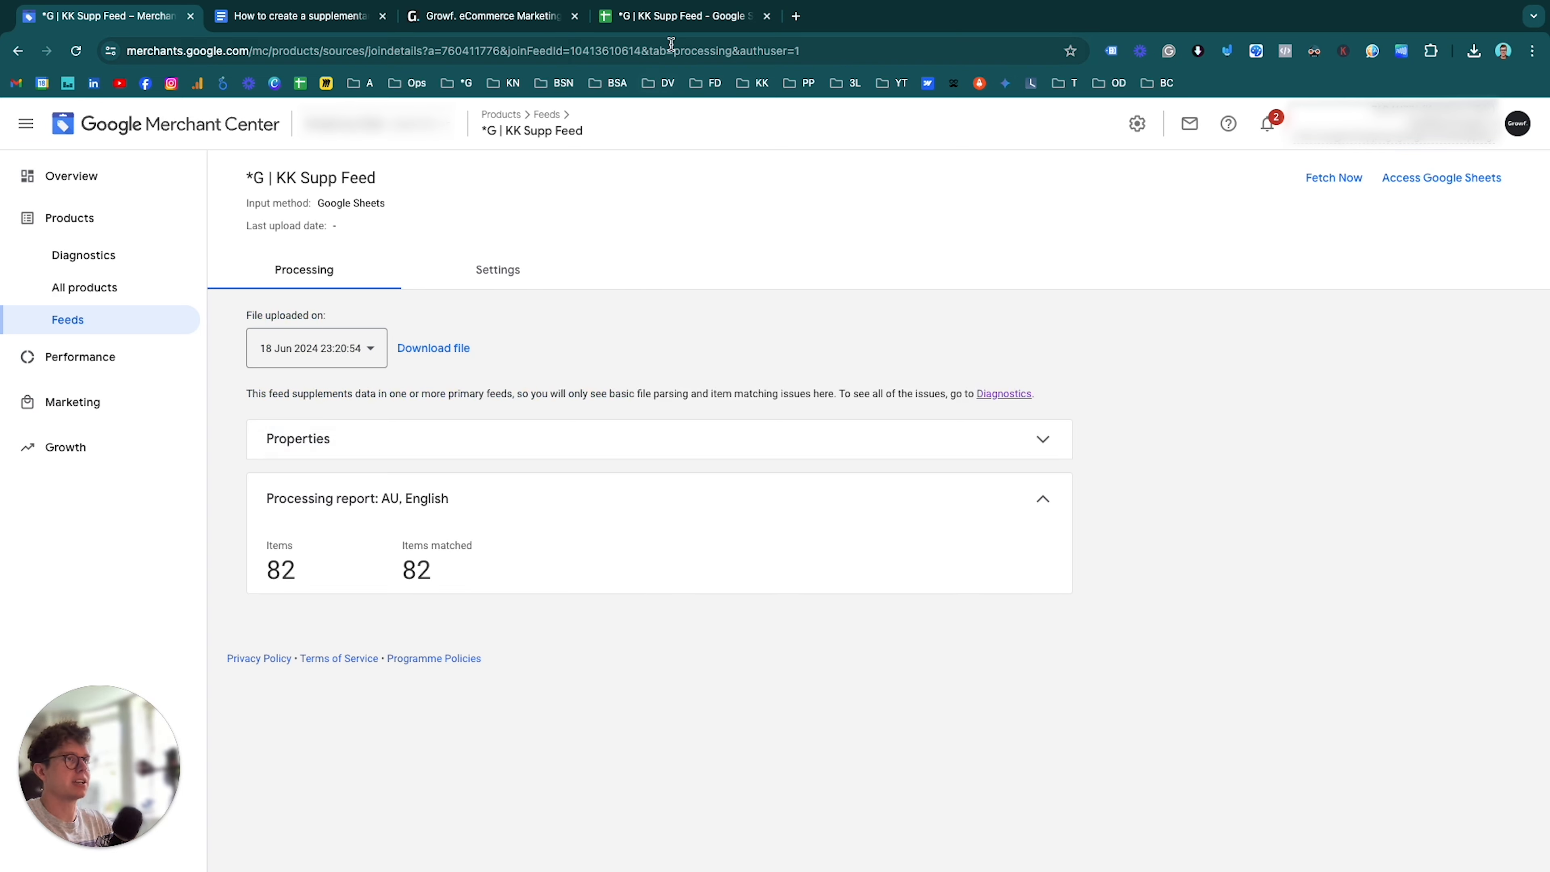
{"action": "left_click", "coordinate": [678, 16]}
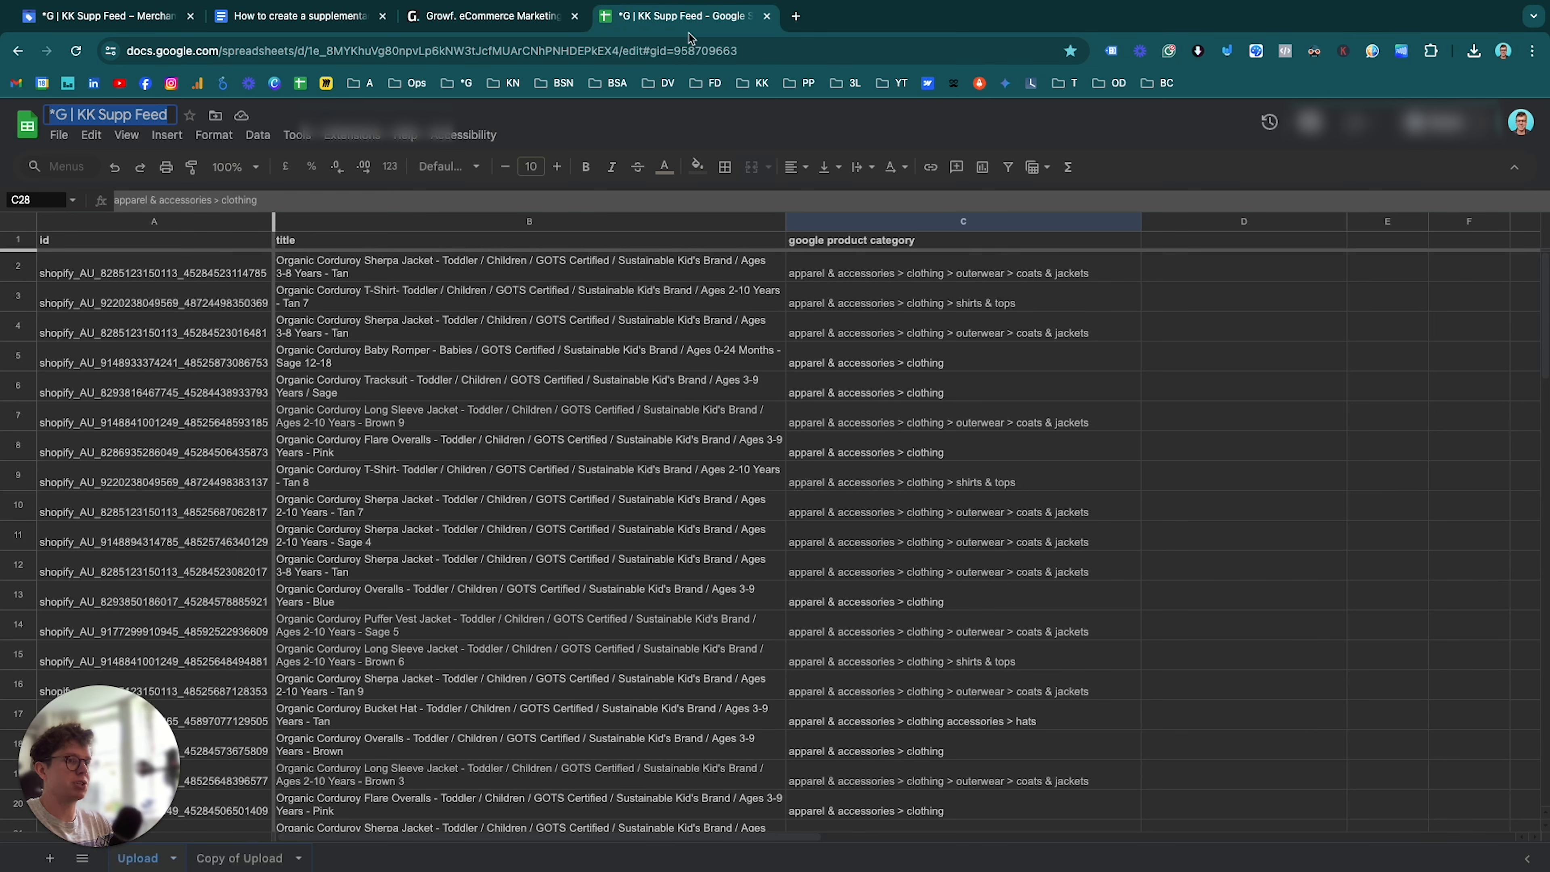
{"action": "left_click", "coordinate": [1045, 273]}
{"action": "left_click", "coordinate": [193, 282]}
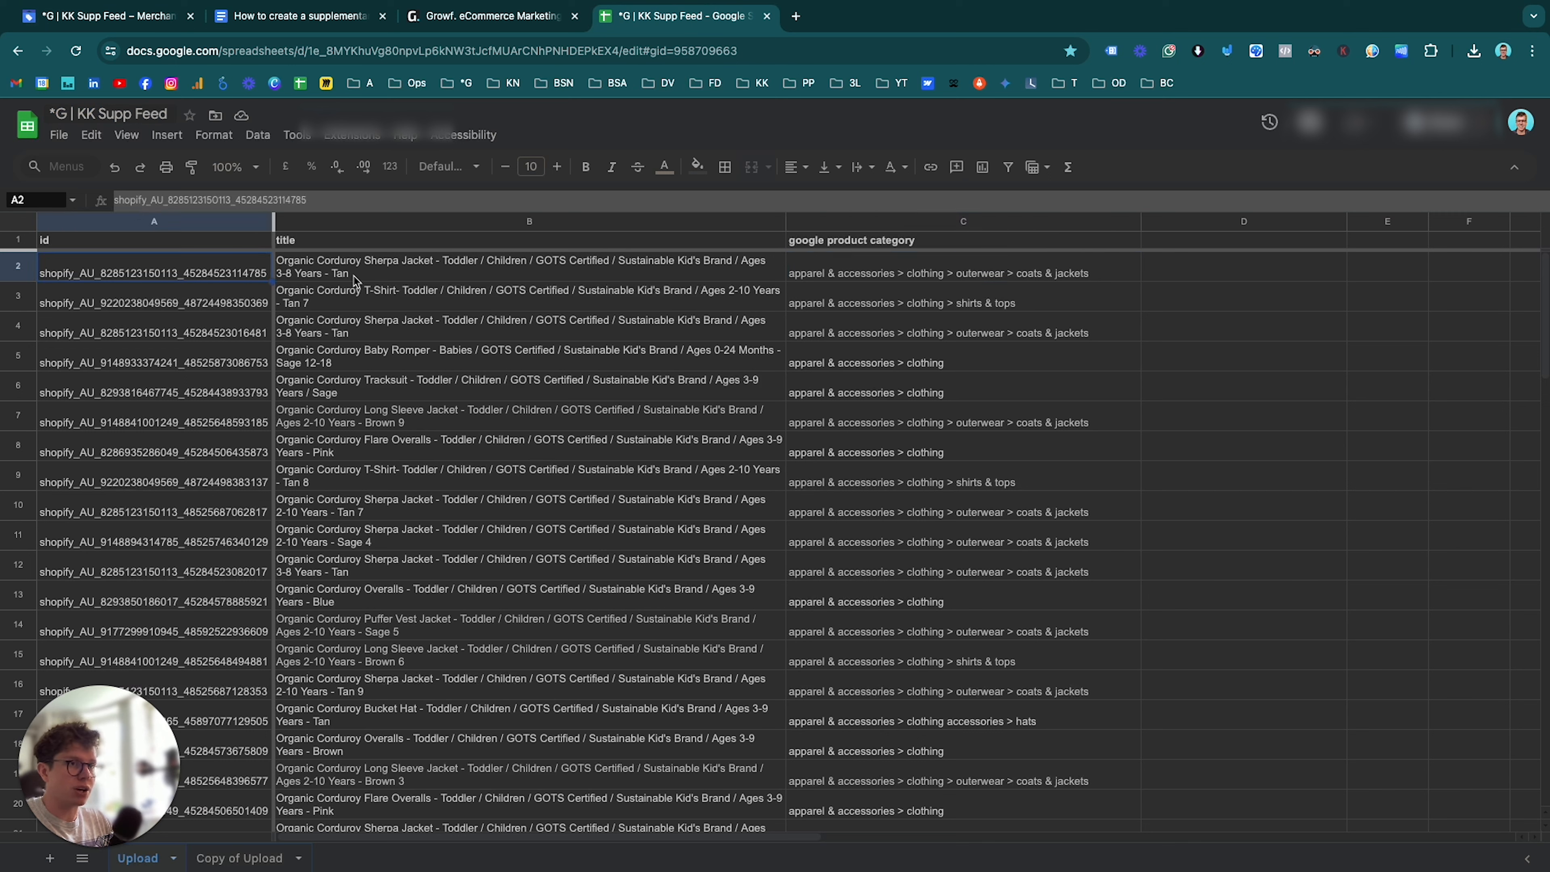
{"action": "left_click", "coordinate": [1006, 276]}
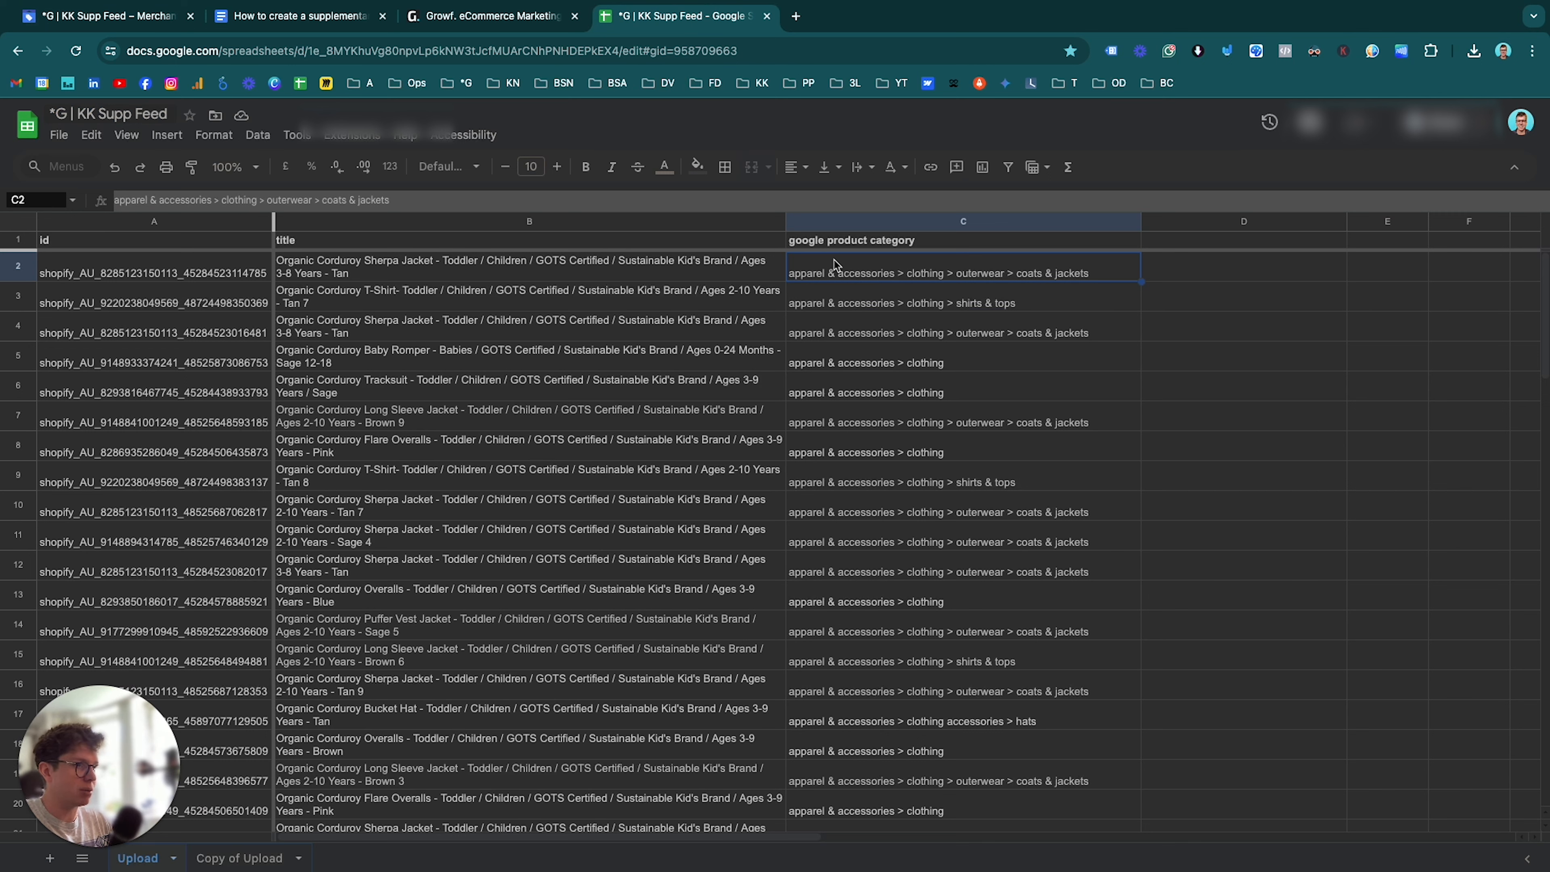
{"action": "left_click", "coordinate": [183, 284]}
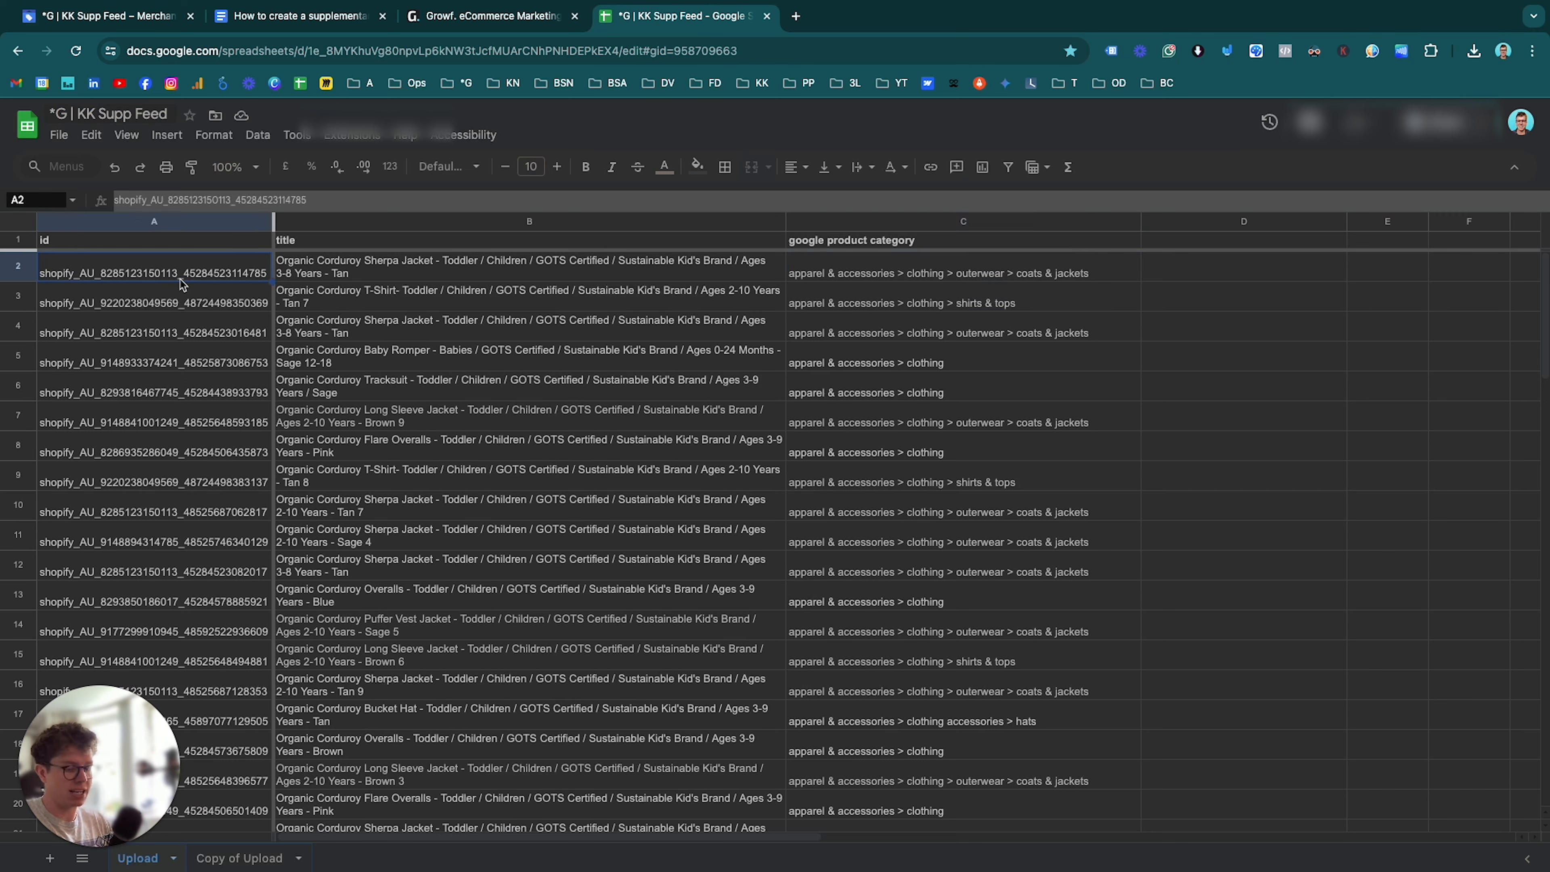
{"action": "left_click", "coordinate": [273, 18]}
{"action": "left_click", "coordinate": [110, 17]}
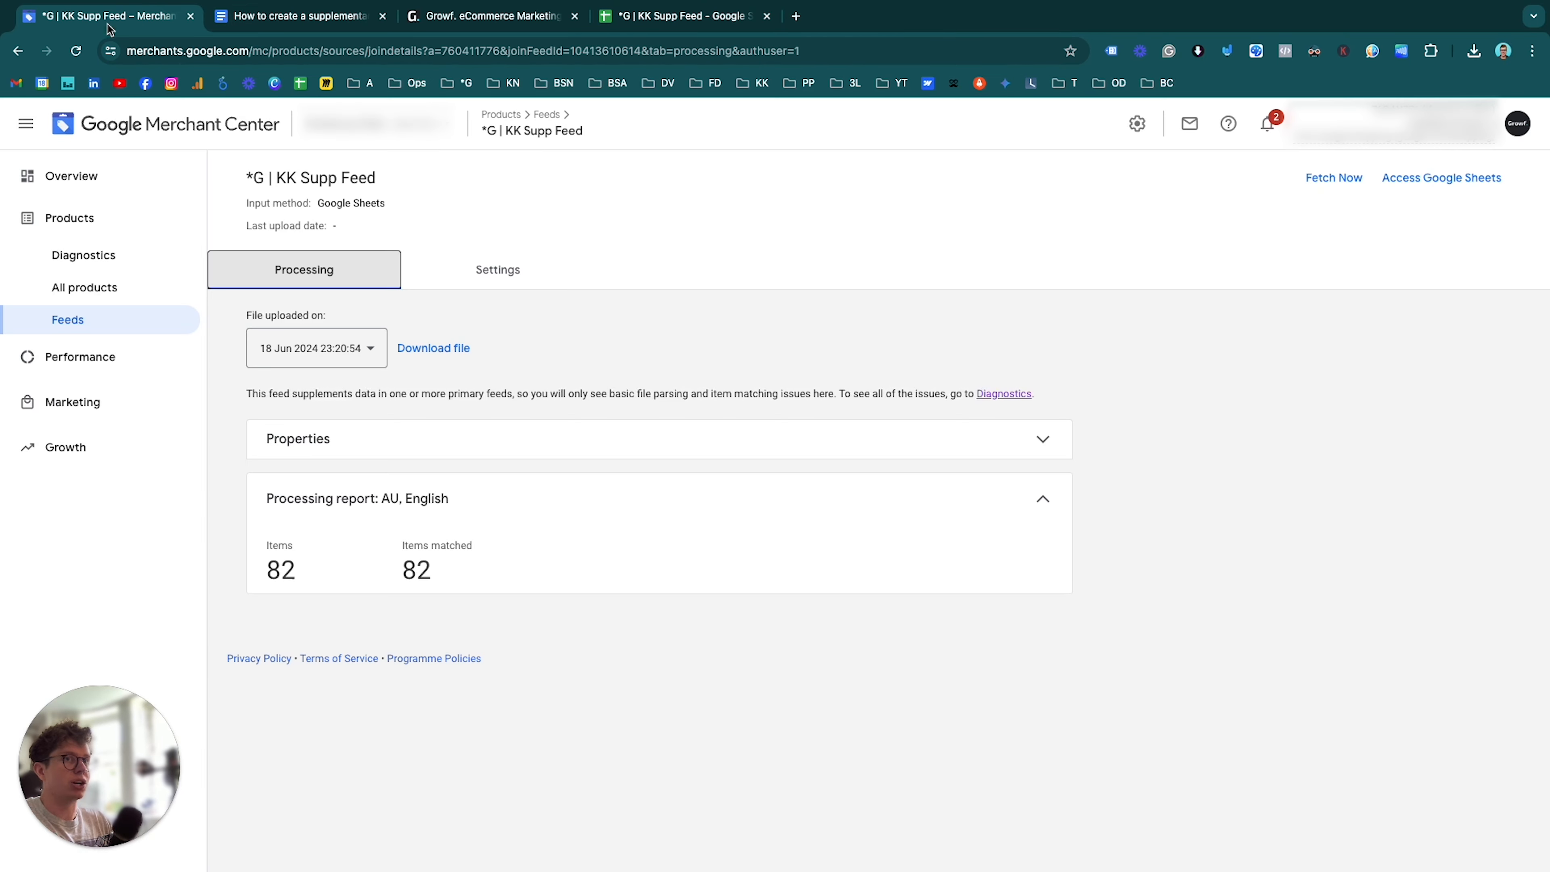
{"action": "left_click", "coordinate": [127, 288]}
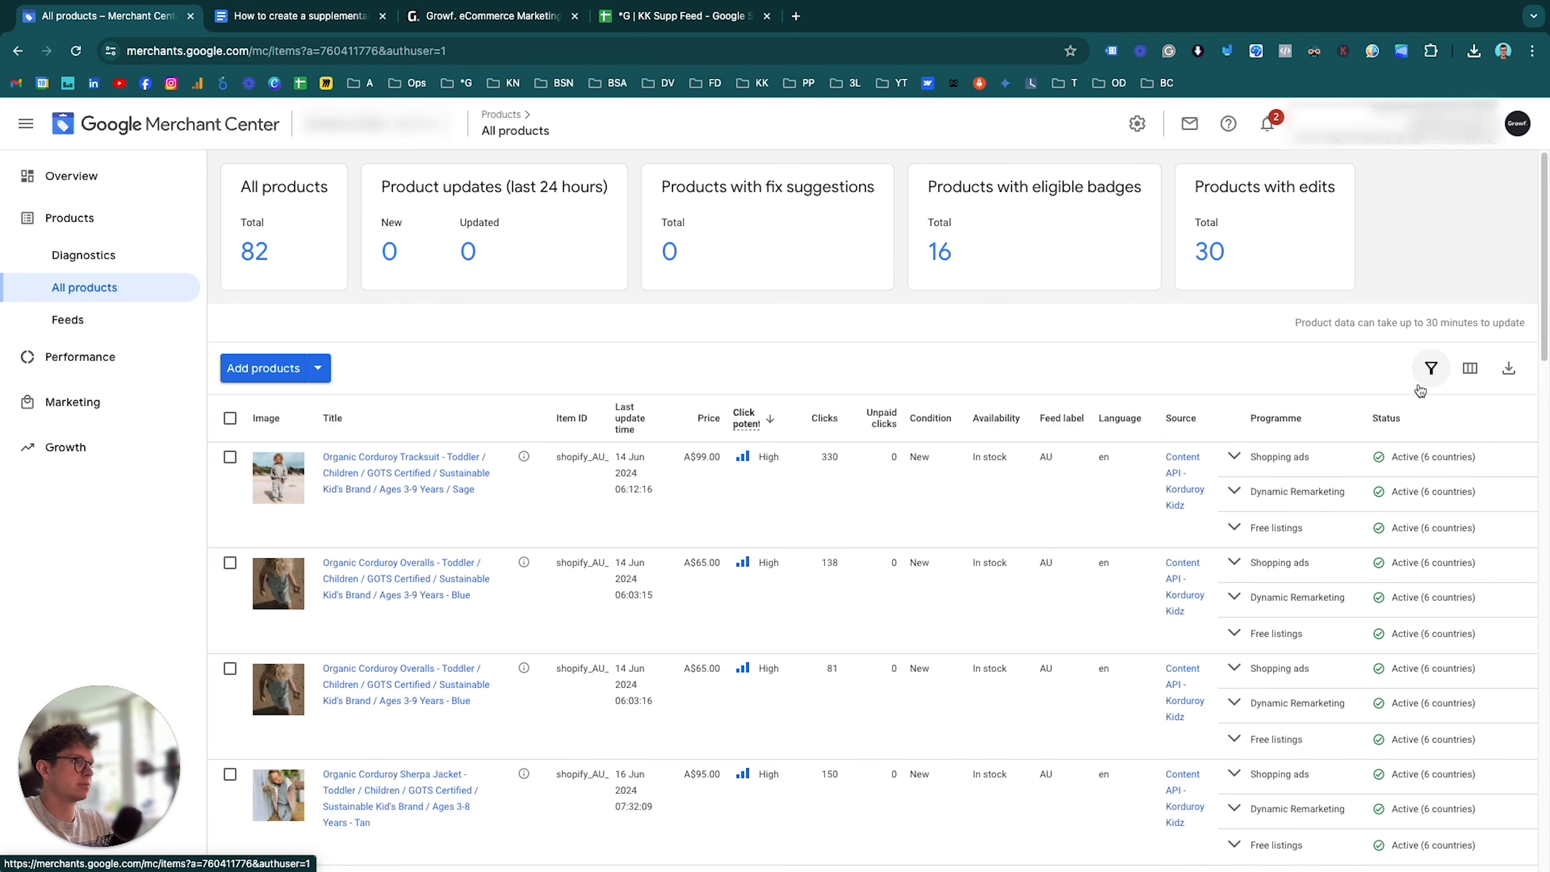
{"action": "left_click", "coordinate": [1430, 368]}
{"action": "scroll", "coordinate": [404, 641], "scroll_direction": "down", "scroll_amount": 15}
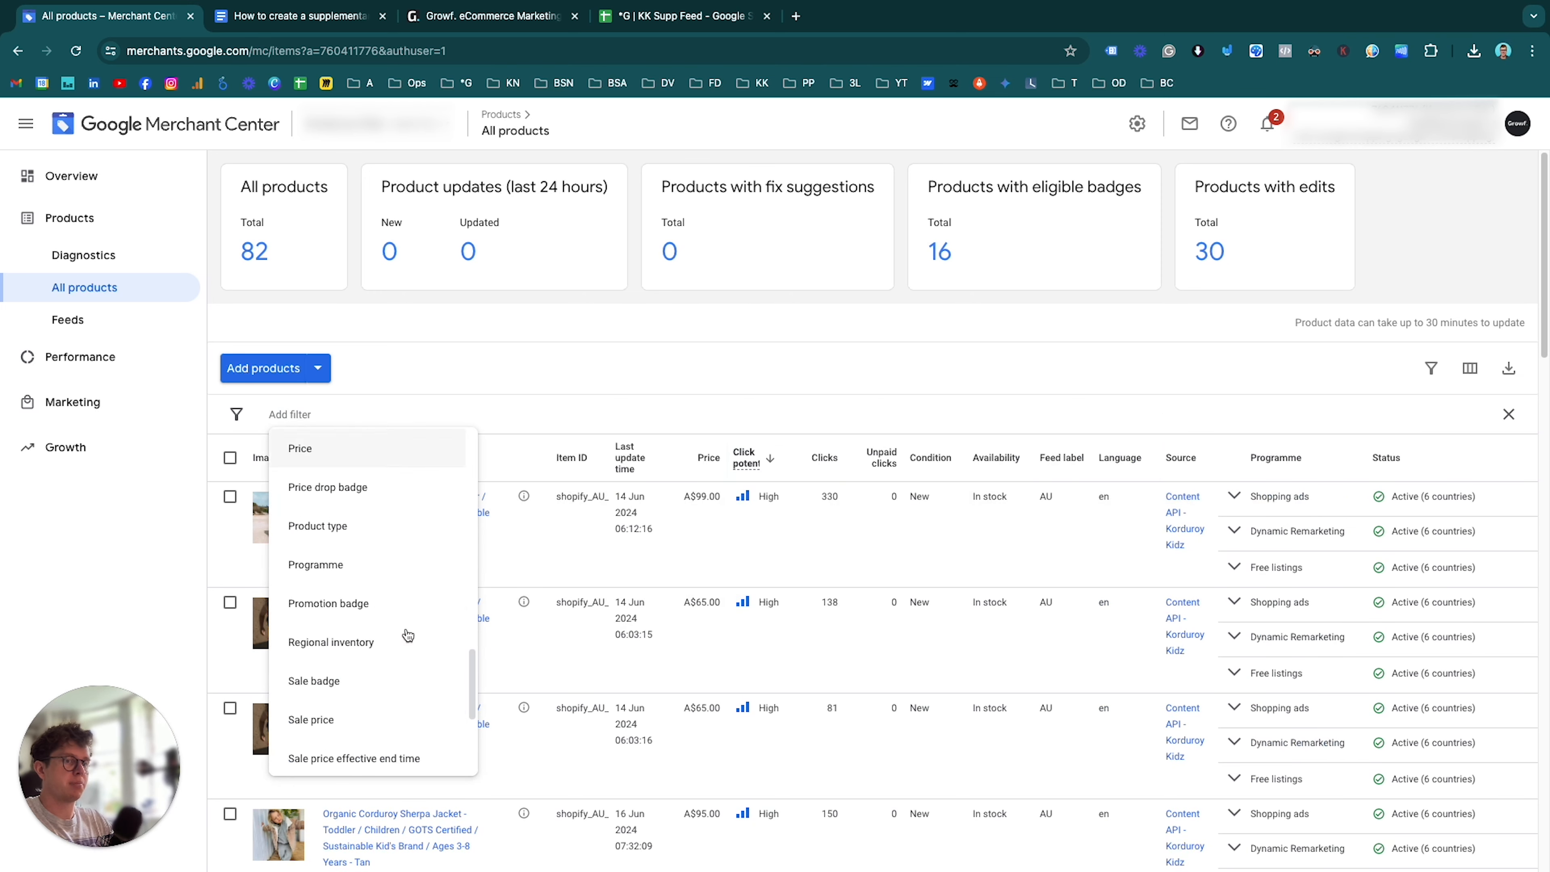
{"action": "scroll", "coordinate": [373, 626], "scroll_direction": "up", "scroll_amount": 2}
{"action": "scroll", "coordinate": [372, 618], "scroll_direction": "up", "scroll_amount": 6}
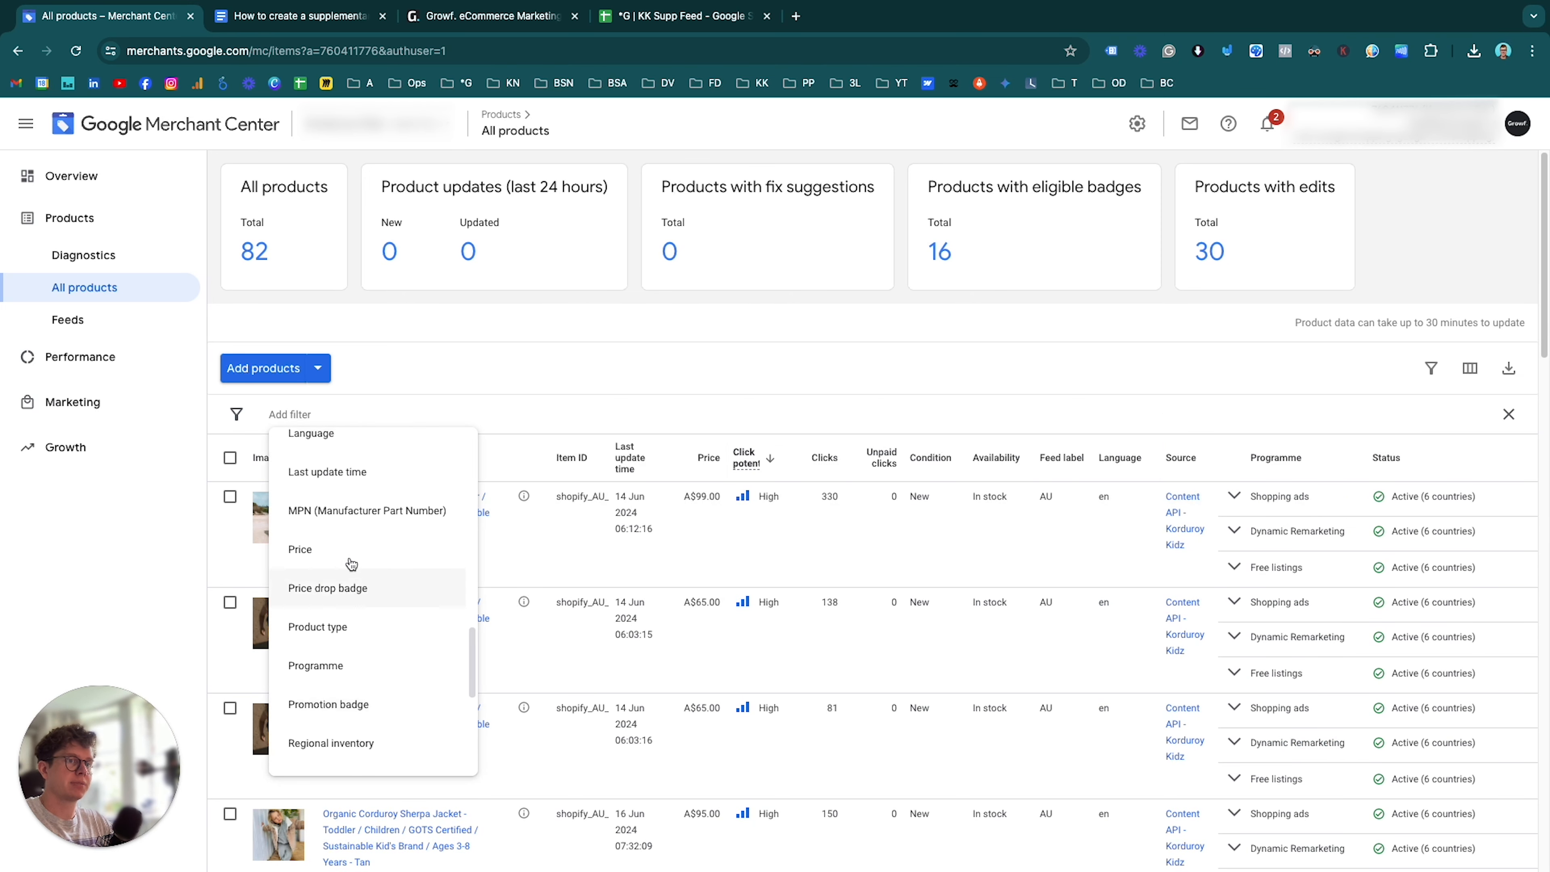
{"action": "left_click", "coordinate": [351, 503]}
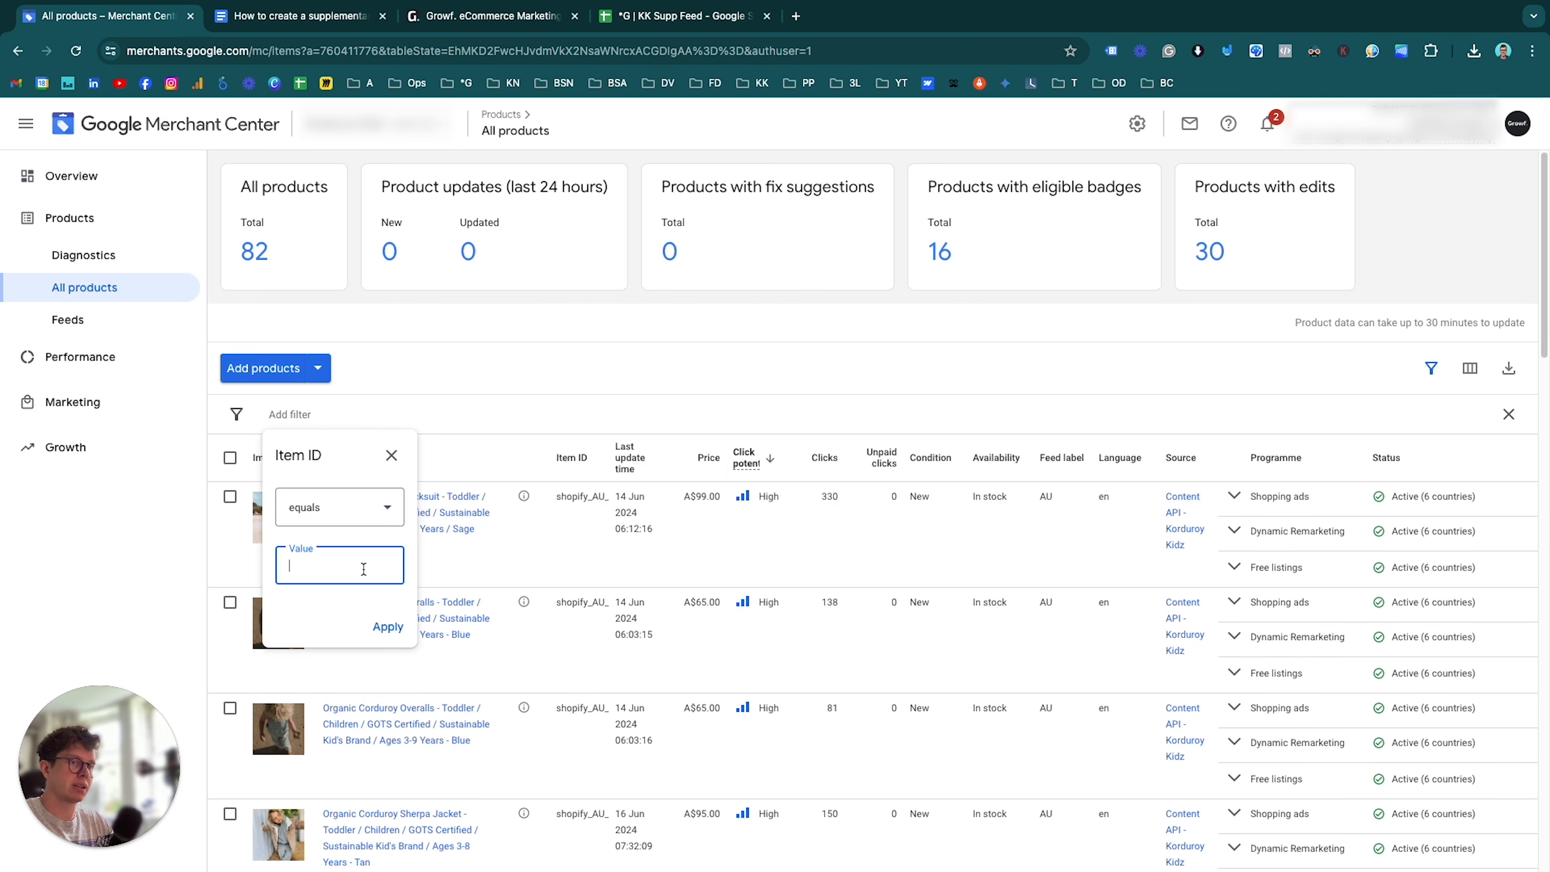
{"action": "key", "text": "ctrl+v"}
{"action": "left_click", "coordinate": [384, 625]}
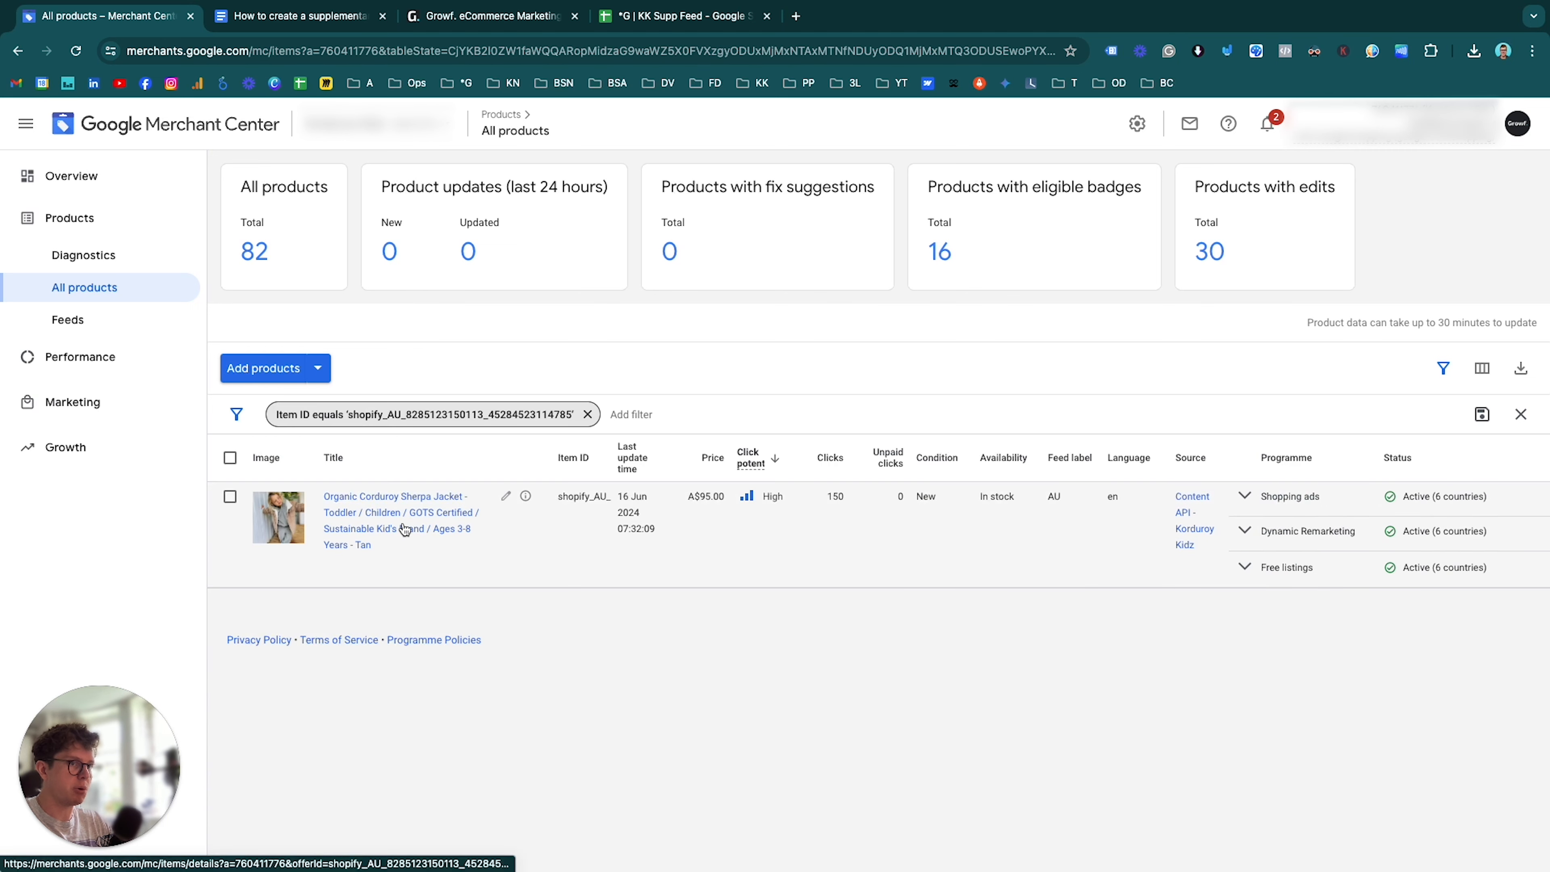
Open the filtered Sherpa Jacket product for editing and examine the Google product category in its product data
{"action": "left_click", "coordinate": [406, 534]}
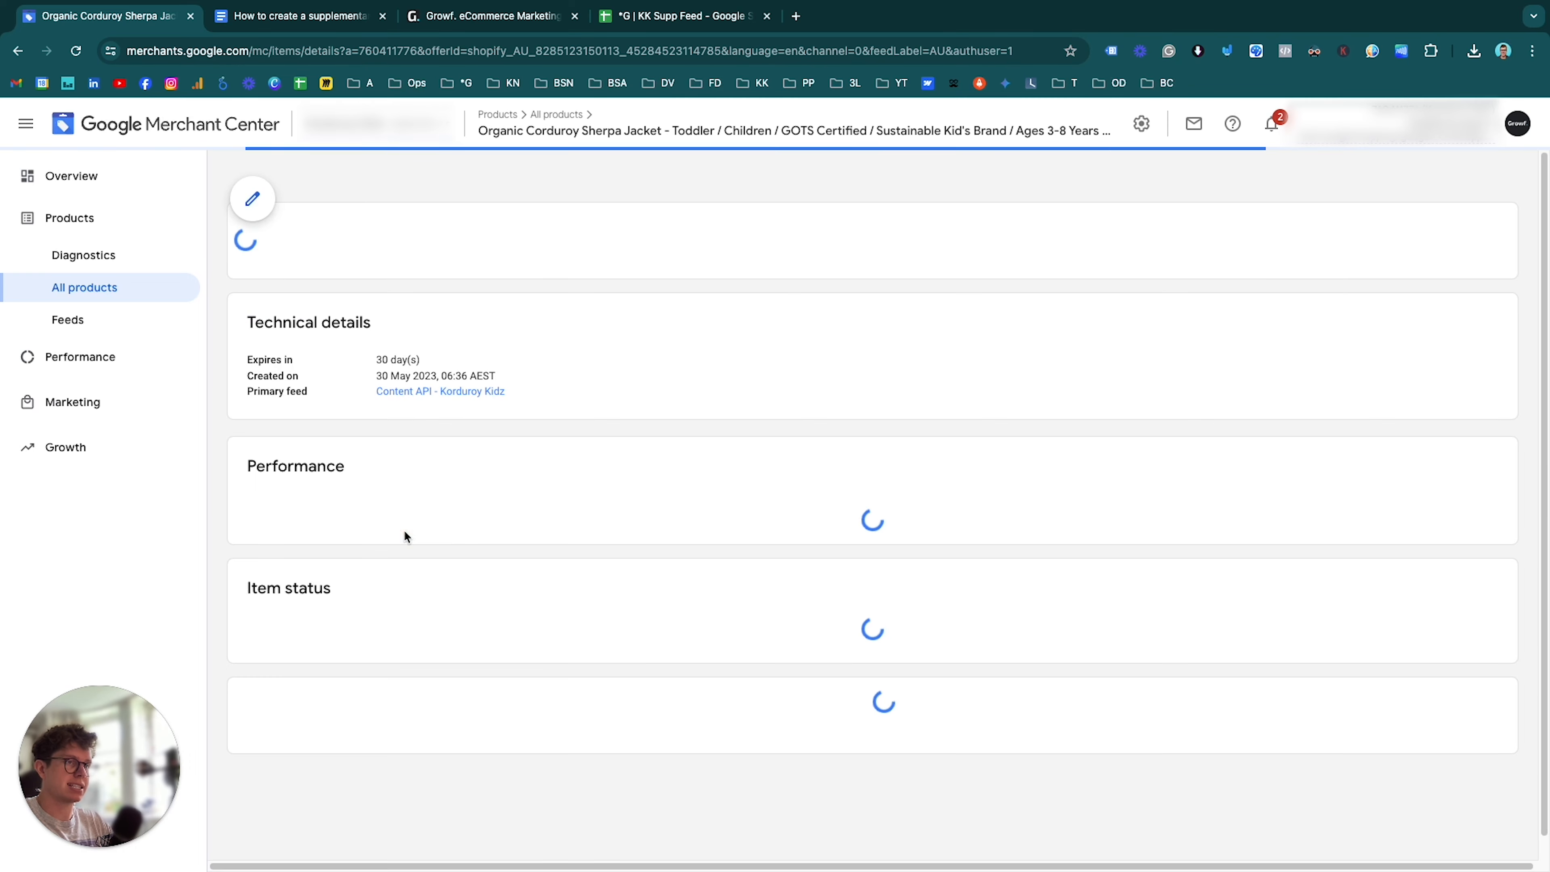
{"action": "left_click", "coordinate": [252, 200]}
{"action": "scroll", "coordinate": [744, 457], "scroll_direction": "down", "scroll_amount": 6}
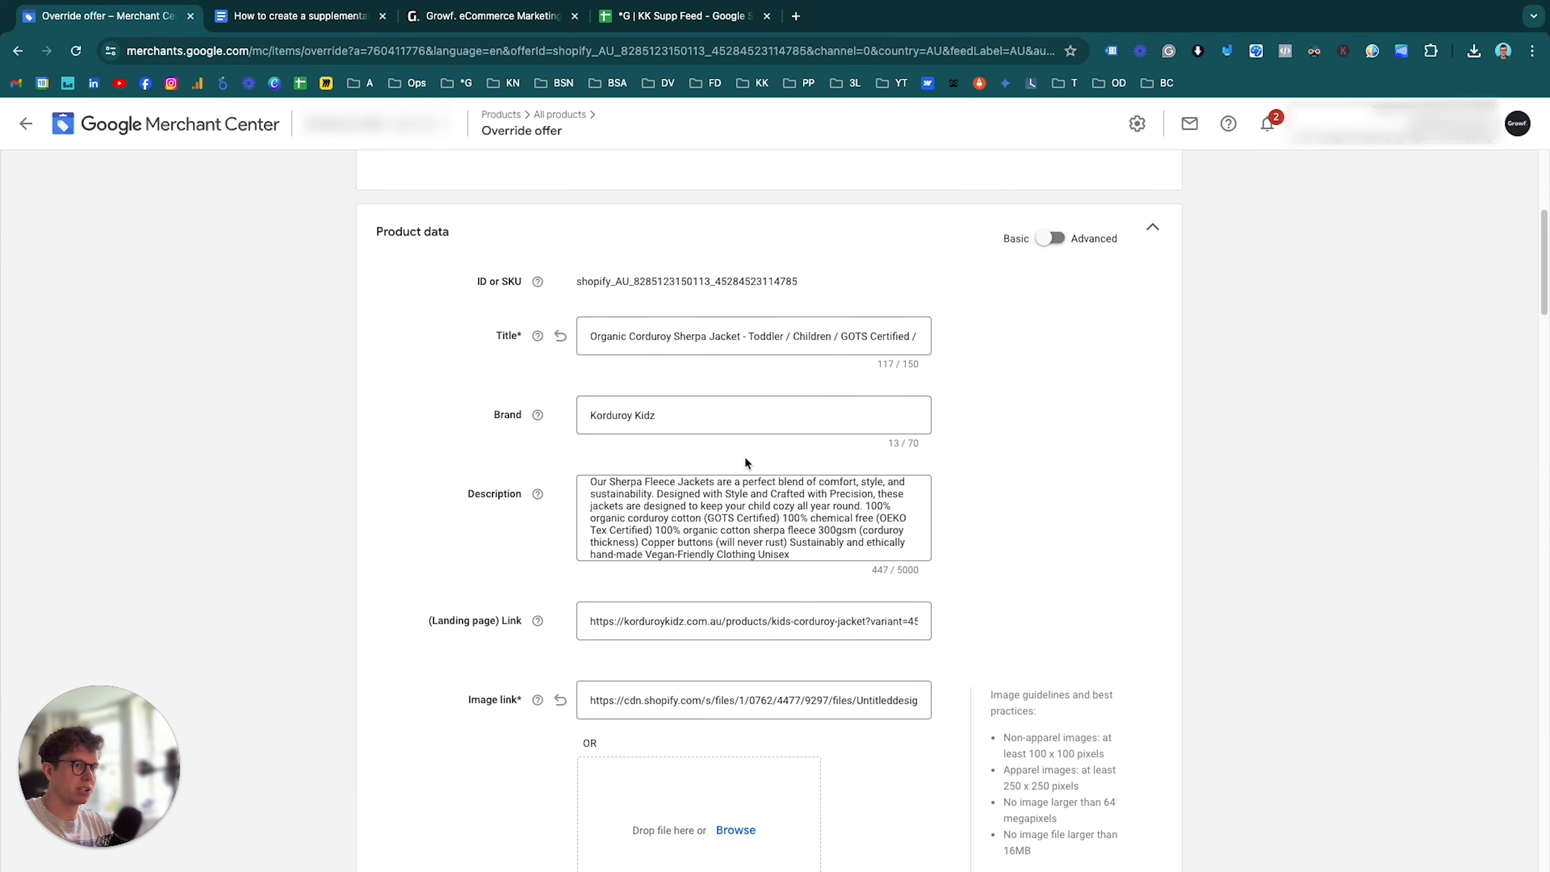
{"action": "scroll", "coordinate": [745, 458], "scroll_direction": "down", "scroll_amount": 20}
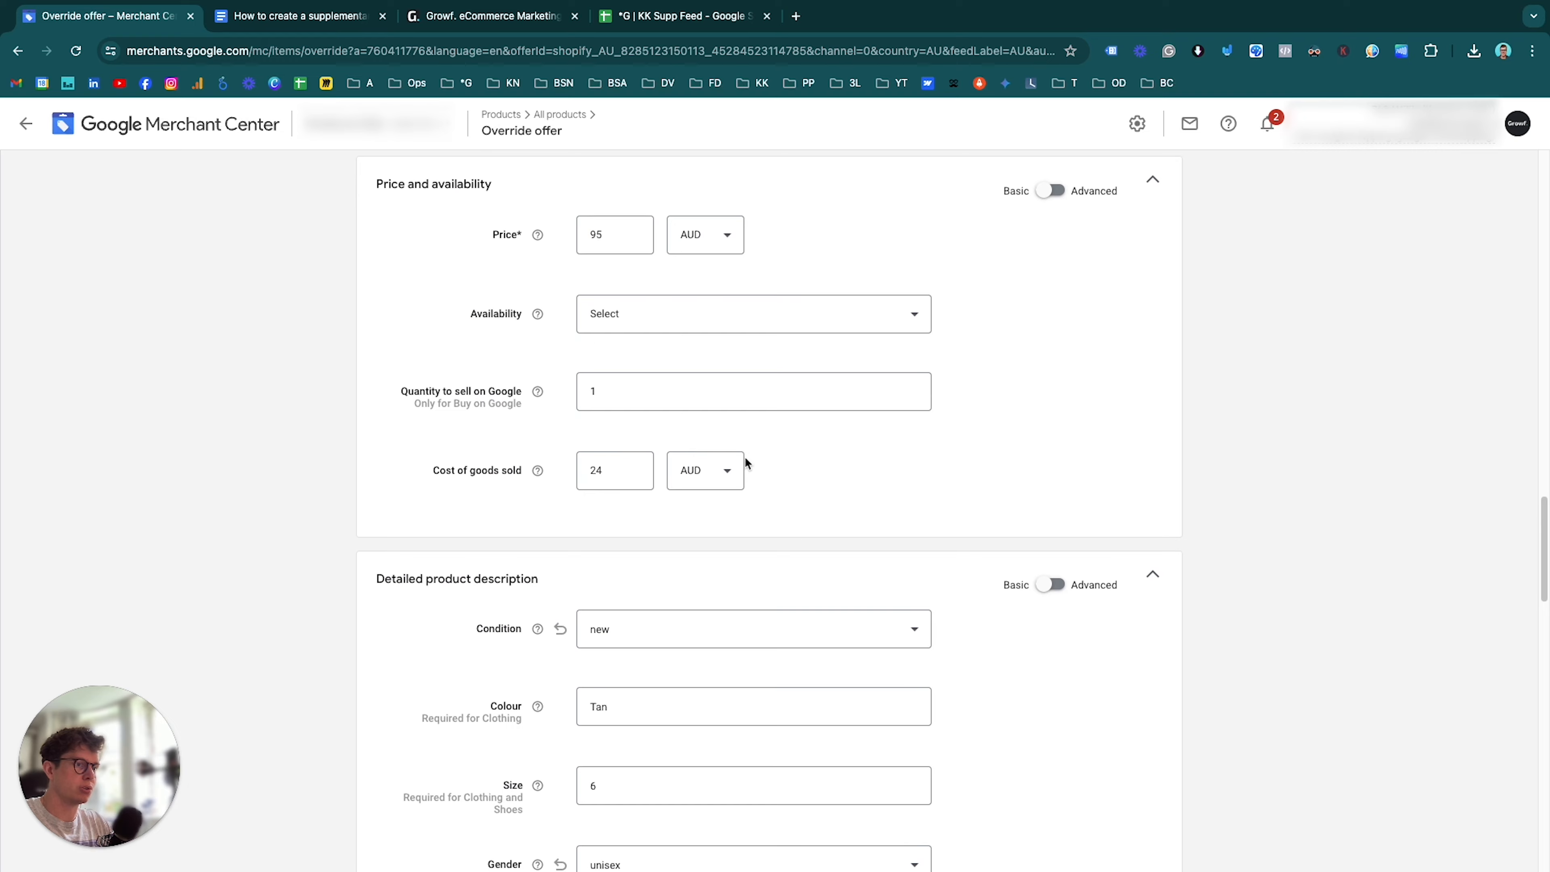
{"action": "left_click_drag", "start_coordinate": [879, 591], "coordinate": [565, 581]}
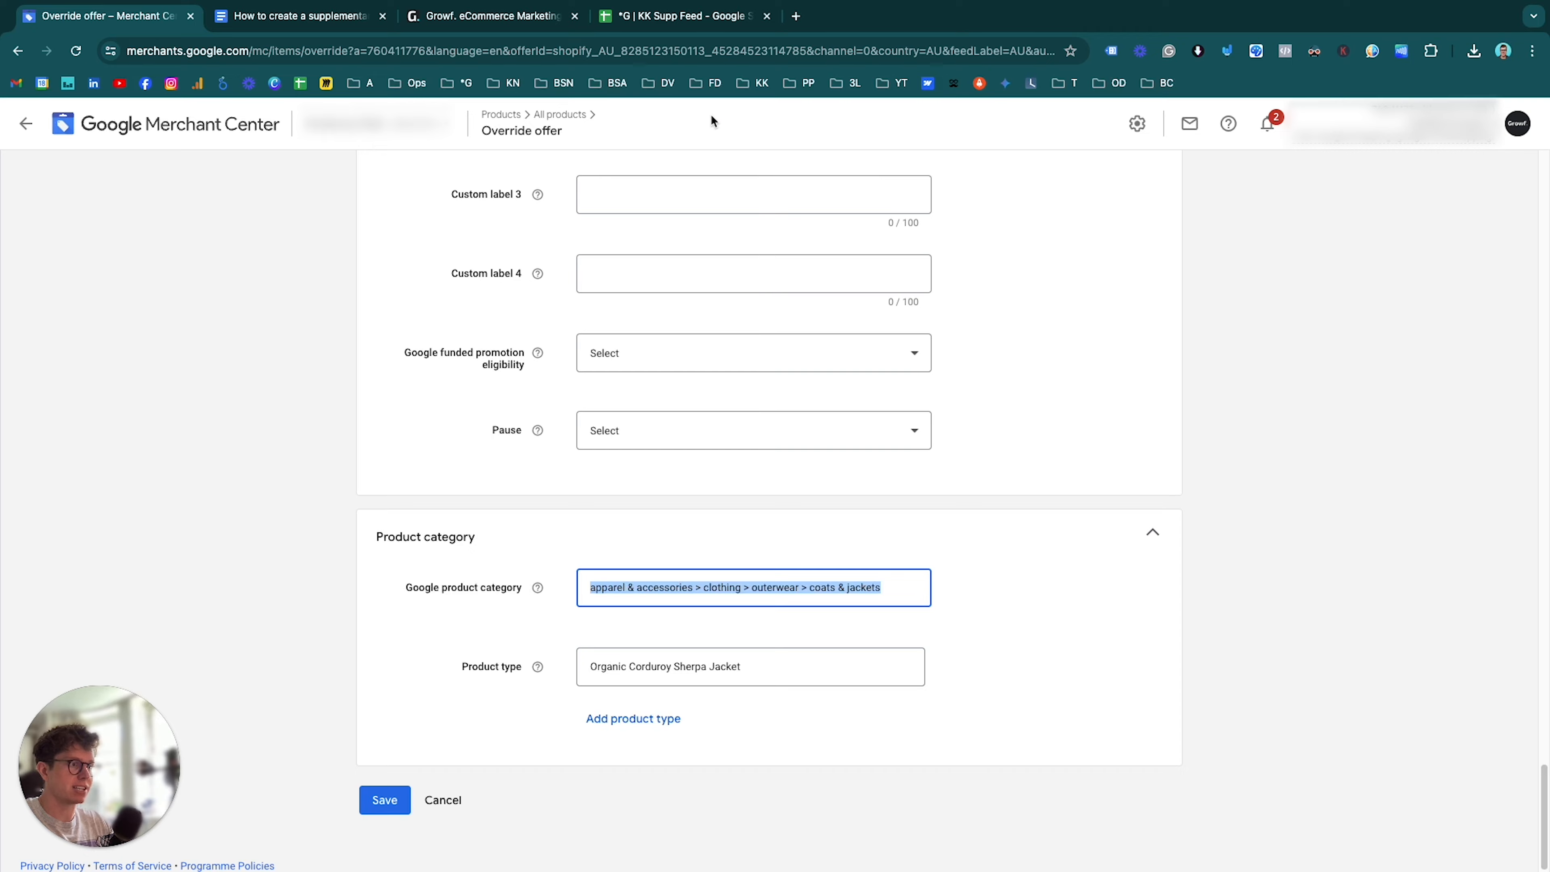
Compare with the first product's google product category and title in the KK Supp Feed spreadsheet
{"action": "left_click", "coordinate": [708, 19]}
{"action": "left_click", "coordinate": [892, 276]}
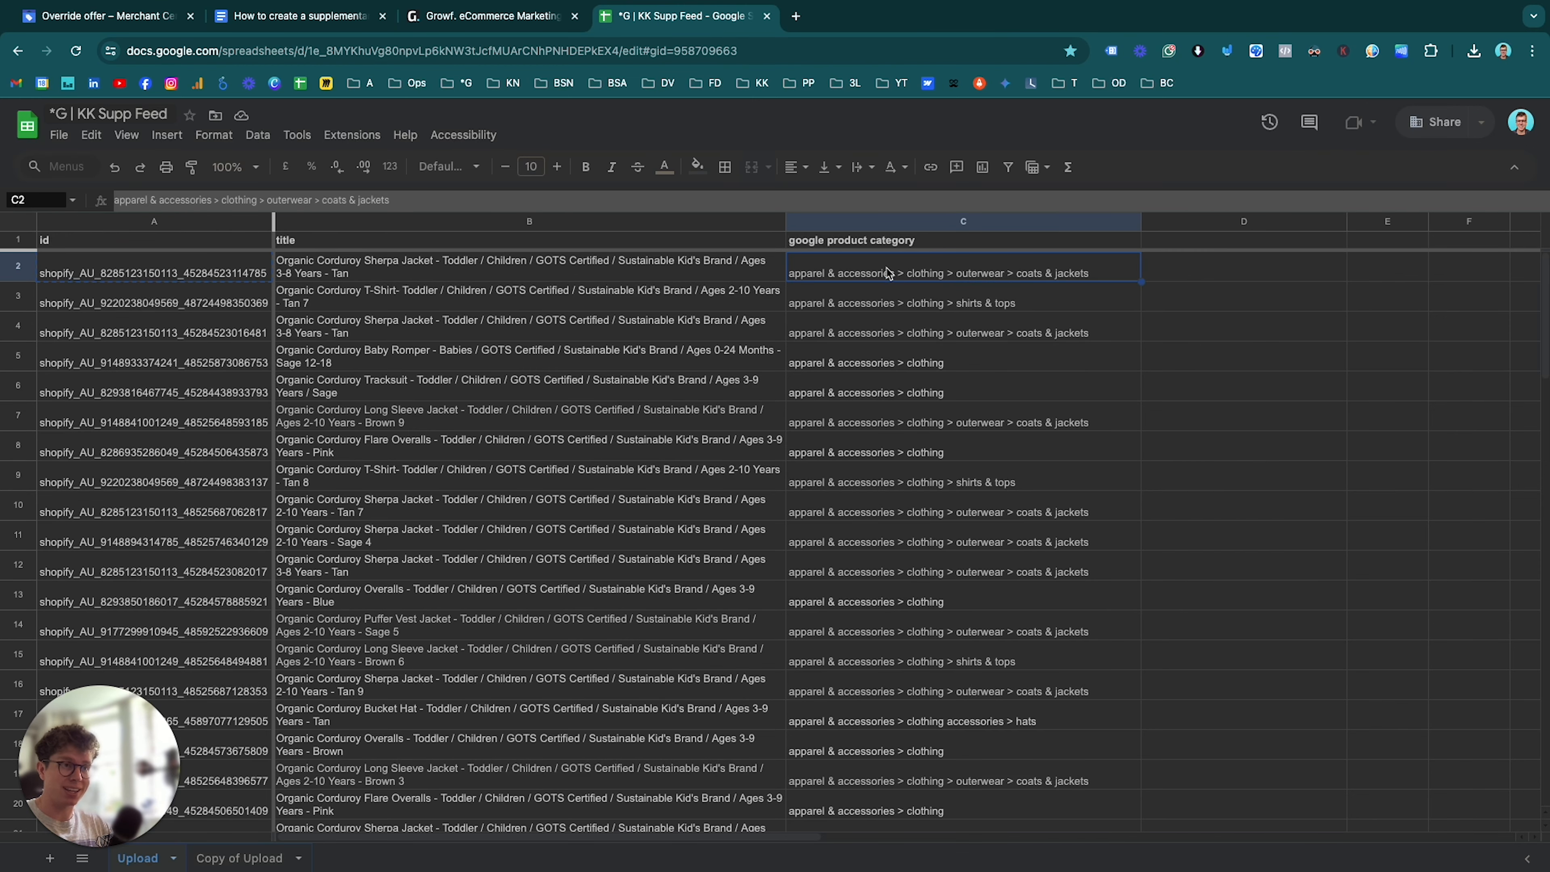
{"action": "left_click", "coordinate": [711, 270]}
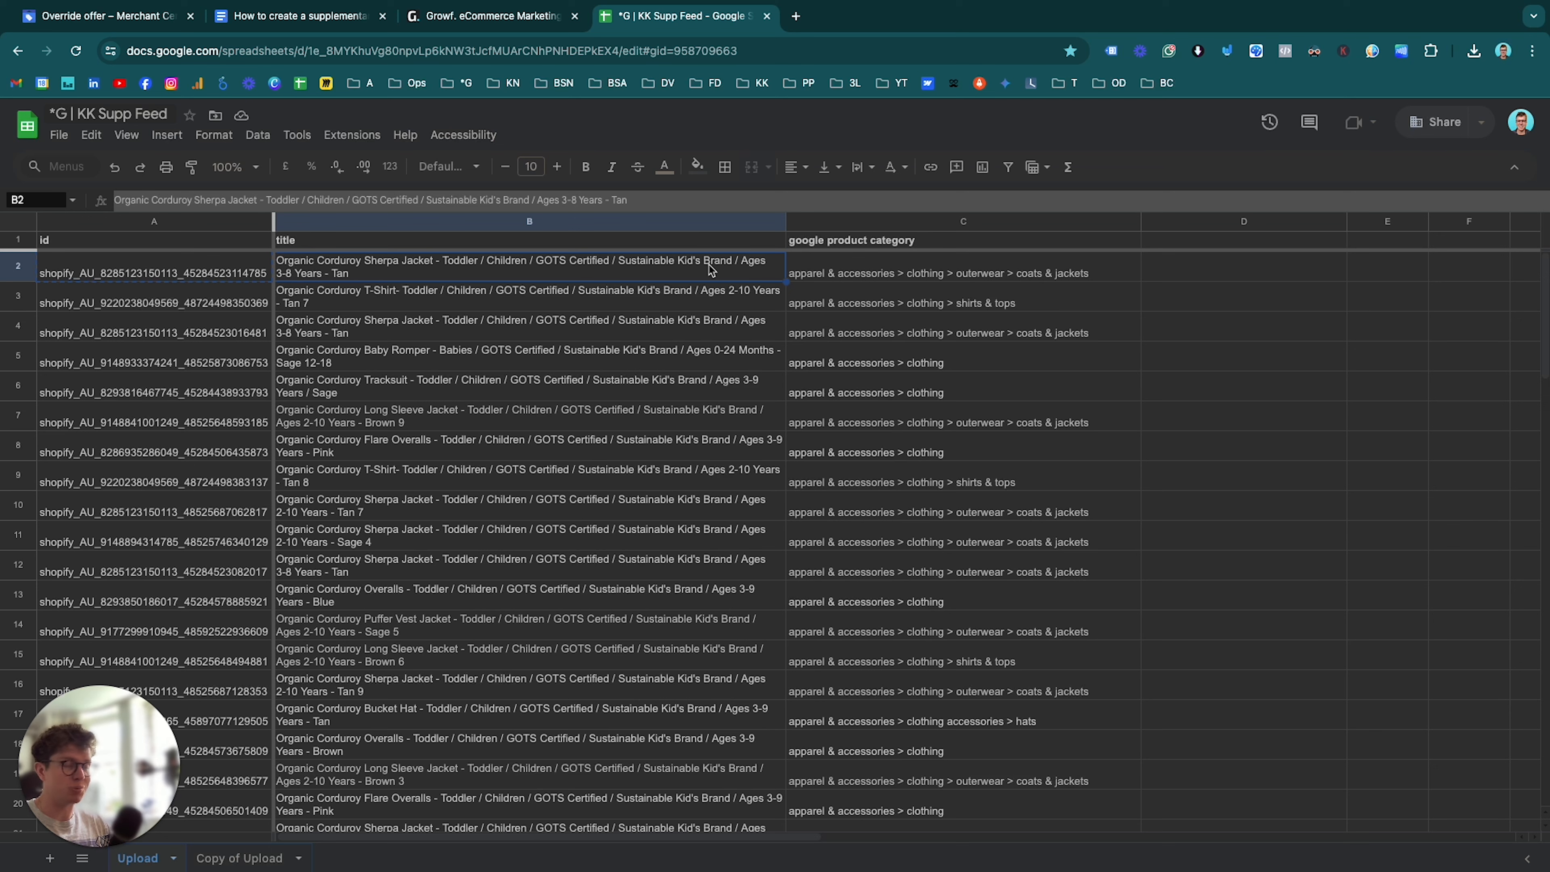
Switch to the Growf marketing website and view its contact page for scheduling a 30 Minute Discovery Call
{"action": "left_click", "coordinate": [482, 18]}
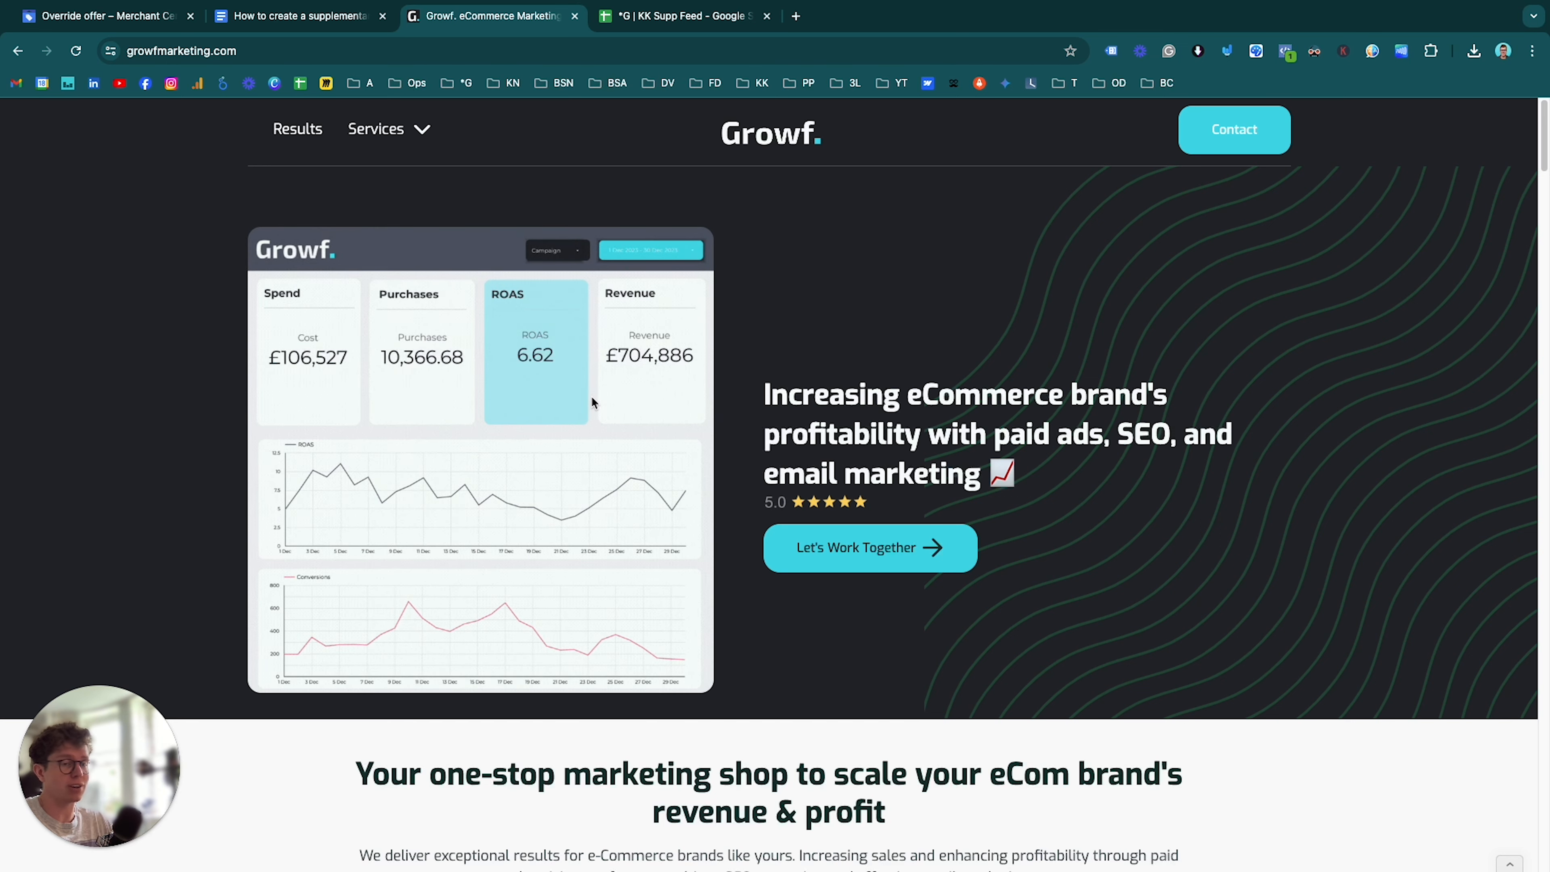
{"action": "left_click", "coordinate": [902, 570]}
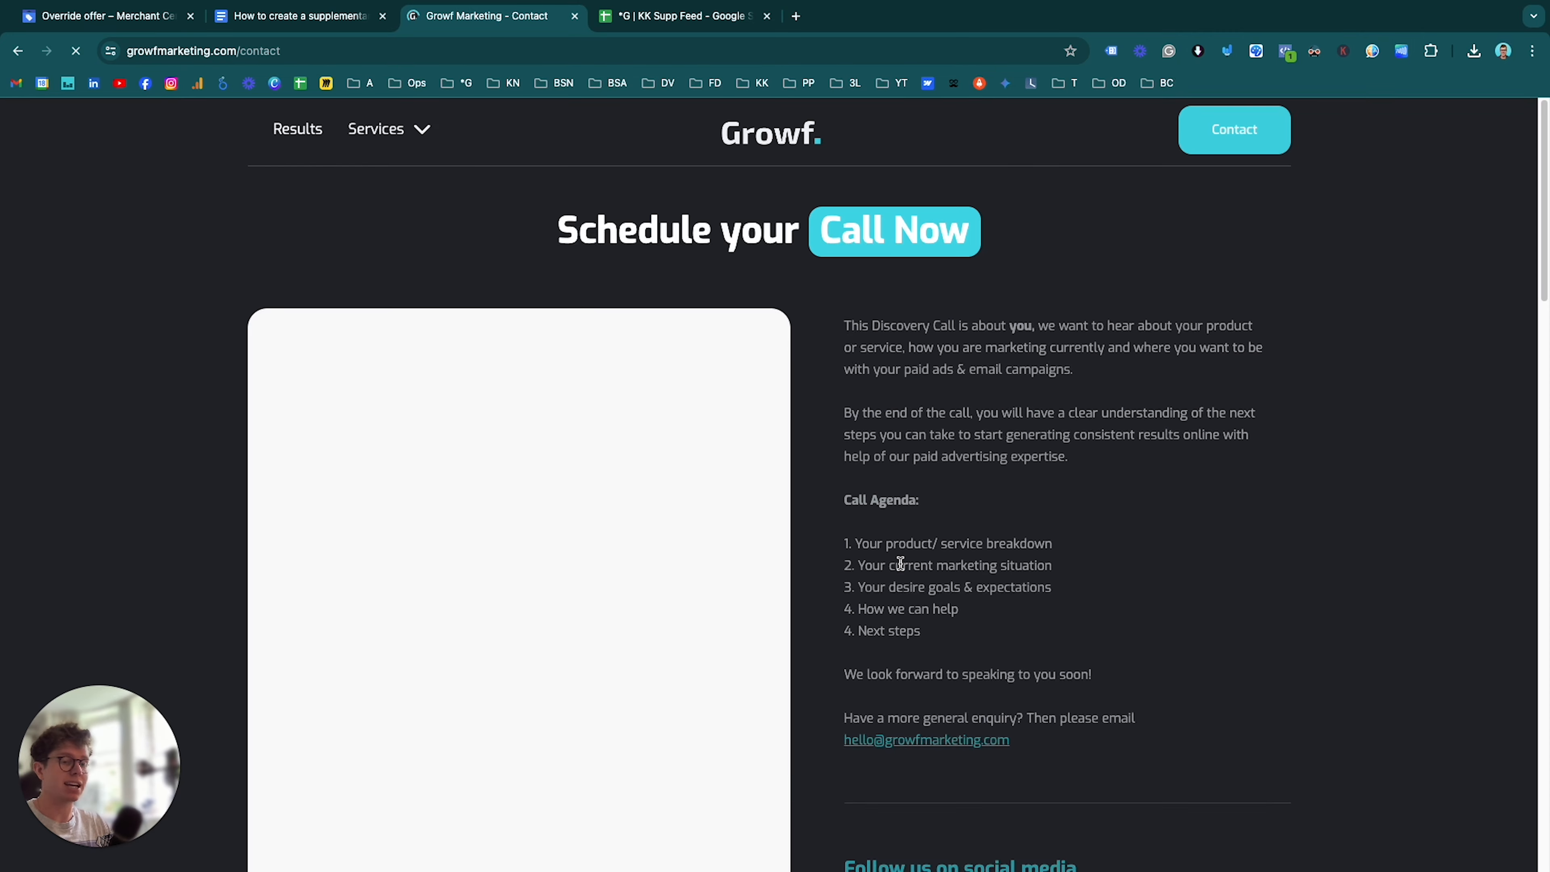
{"action": "scroll", "coordinate": [1184, 471], "scroll_direction": "down", "scroll_amount": 1}
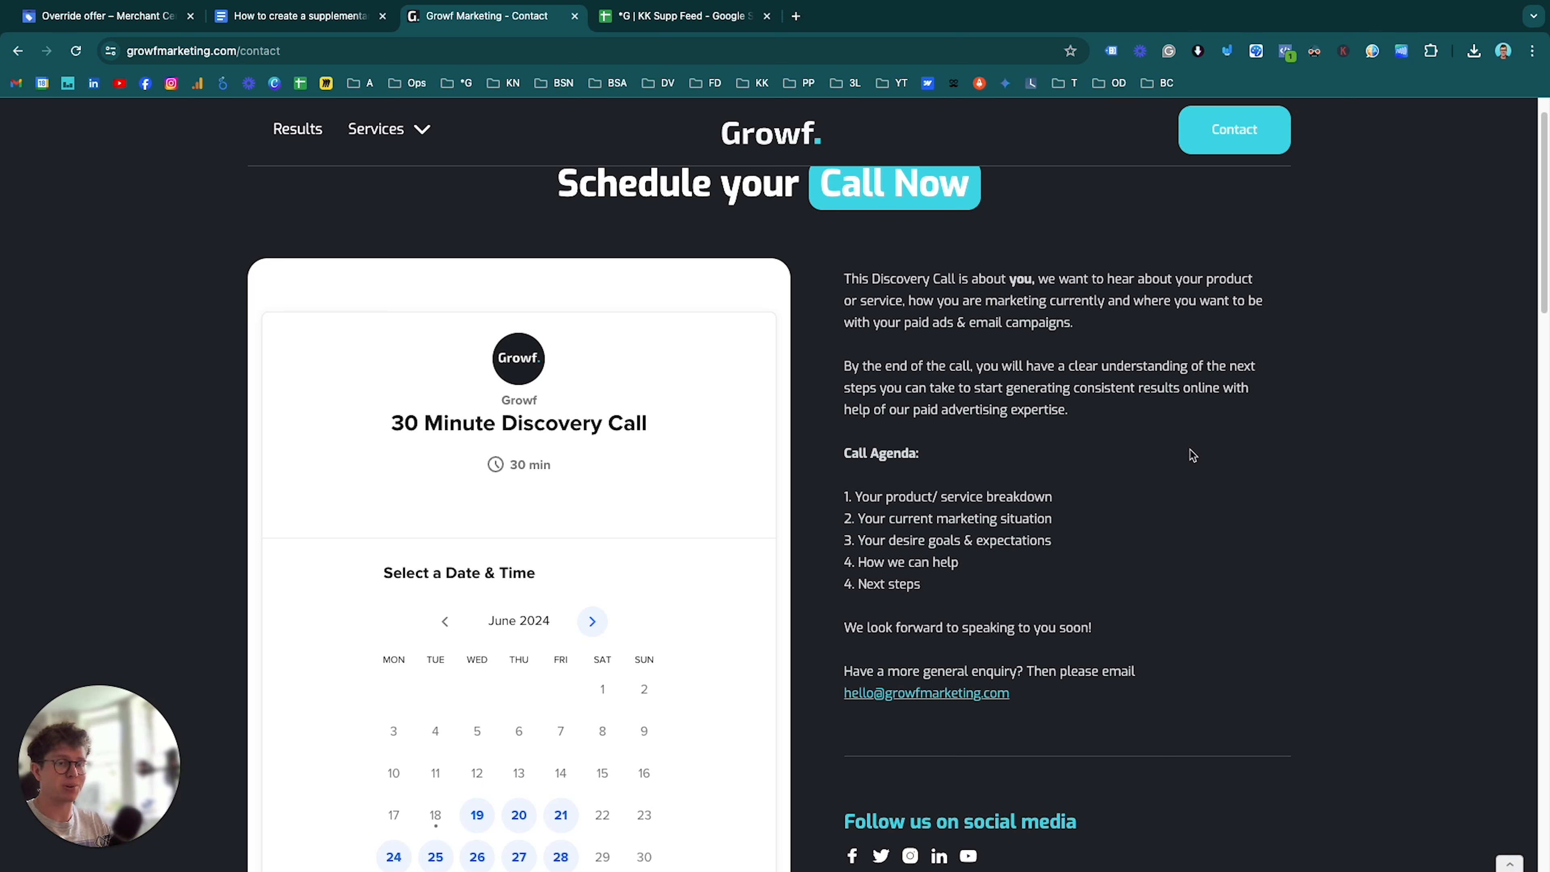
{"action": "mouse_move", "coordinate": [1187, 3]}
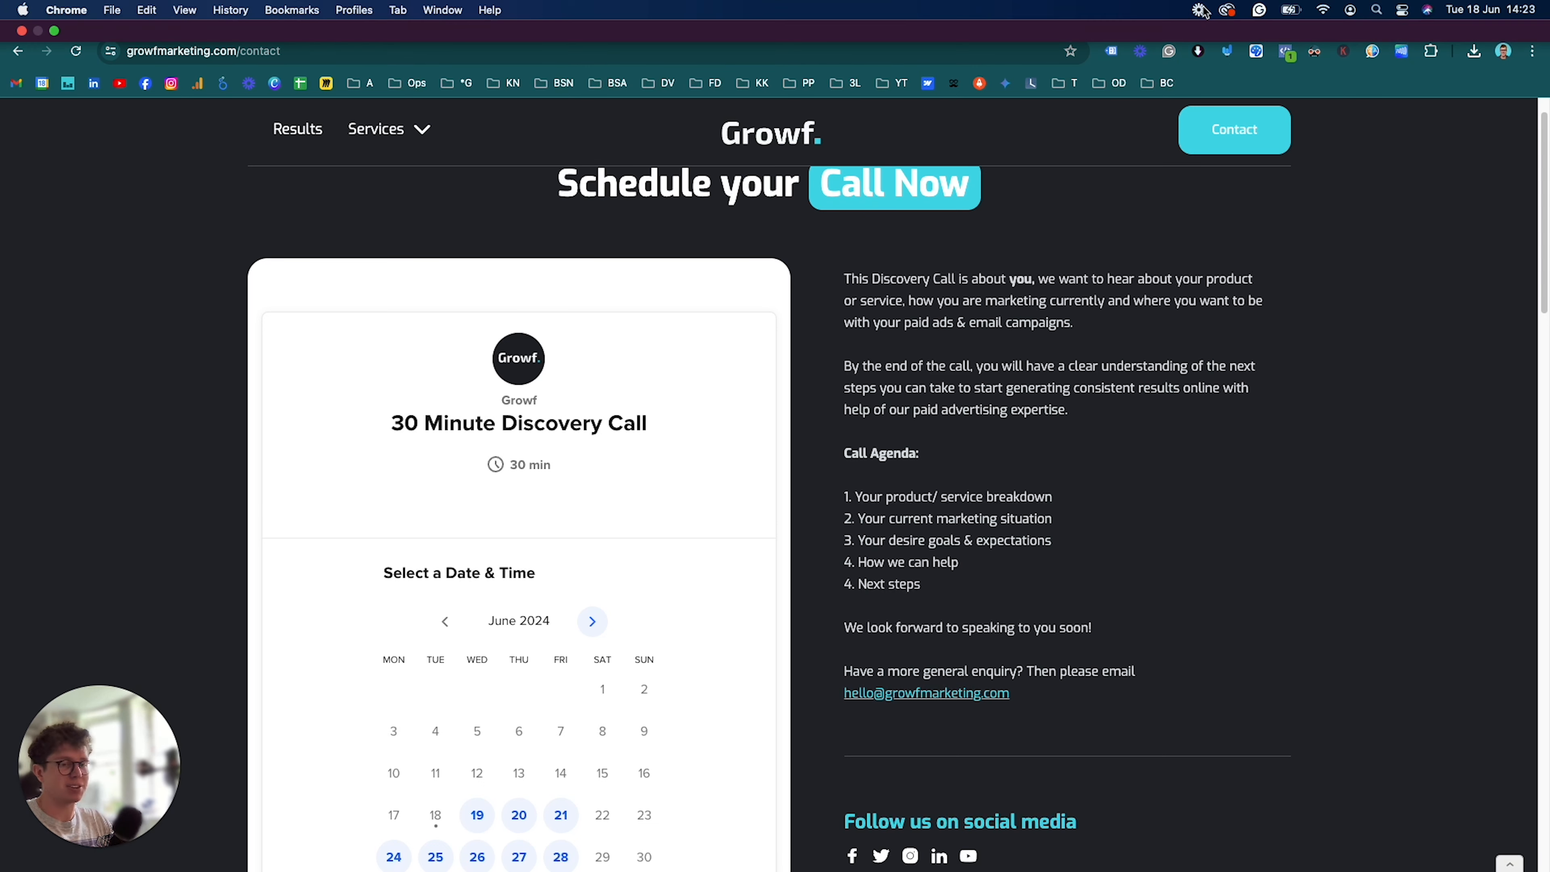